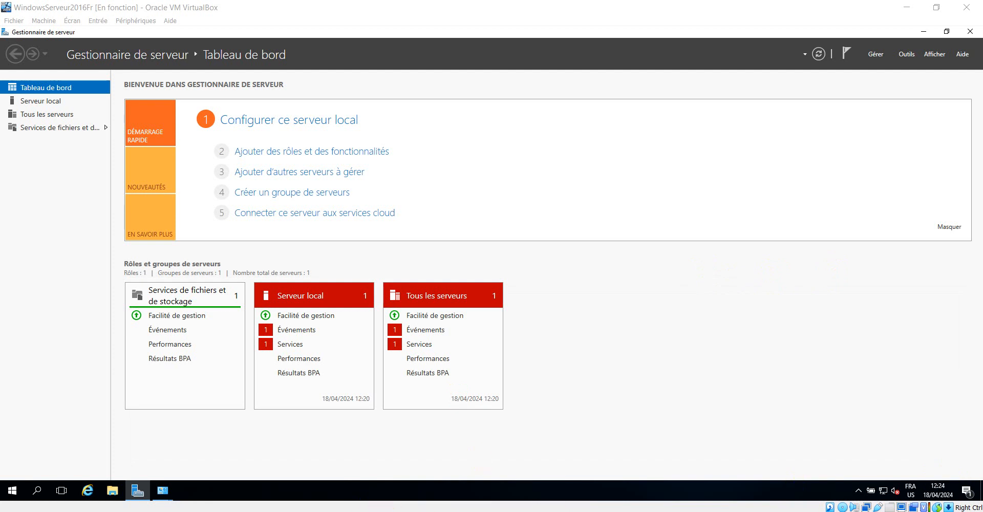
Step: Bring the Connexions réseau window forward from its taskbar preview, showing the Ethernet adapter
{"action": "left_click", "coordinate": [163, 490]}
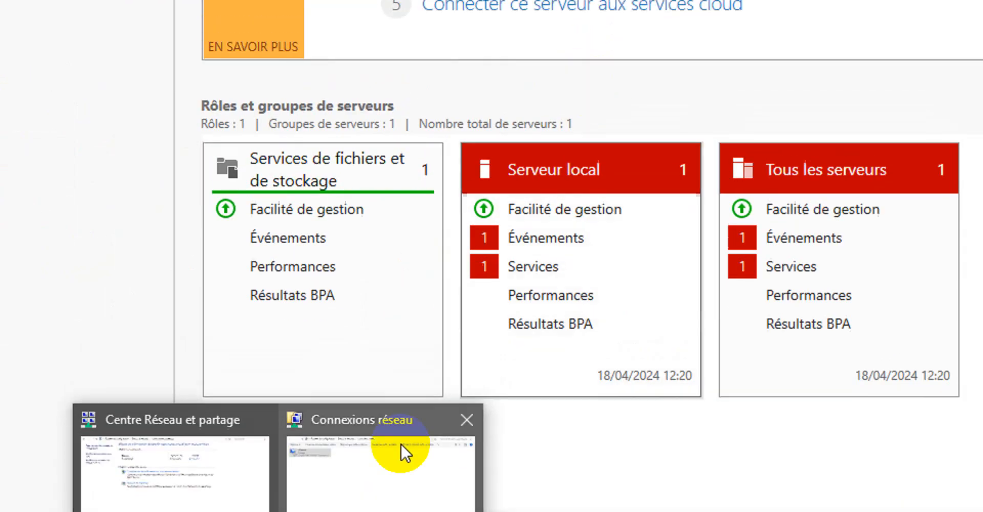
{"action": "left_click", "coordinate": [401, 363]}
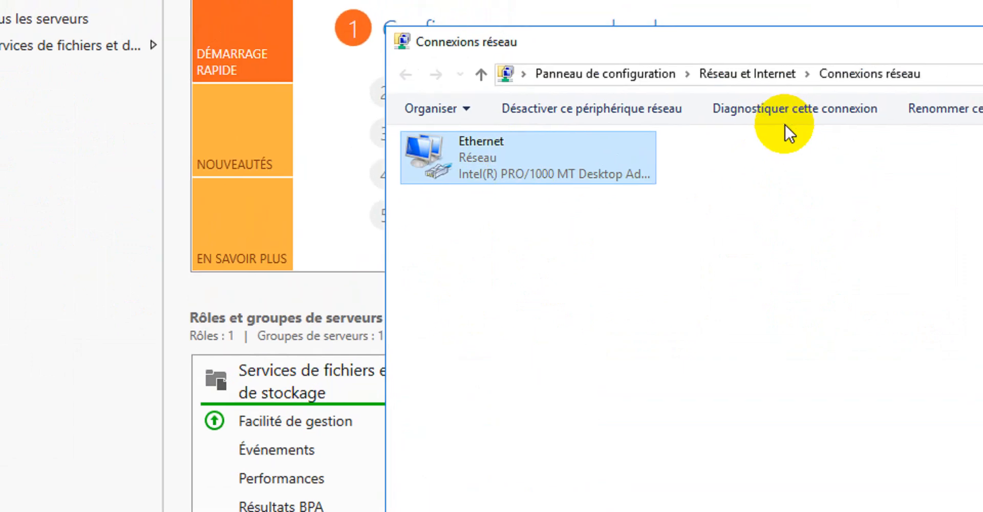
Step: Open the Ethernet status details and review IPv4 192.168.2.5, mask 255.255.240.0, gateway and DNS
{"action": "right_click", "coordinate": [528, 136]}
{"action": "left_click", "coordinate": [516, 198]}
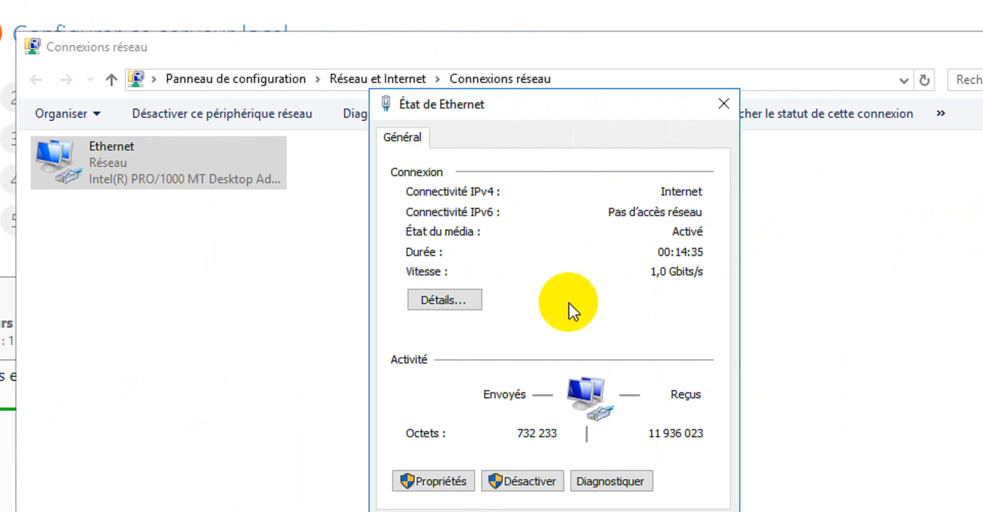
{"action": "left_click", "coordinate": [449, 300]}
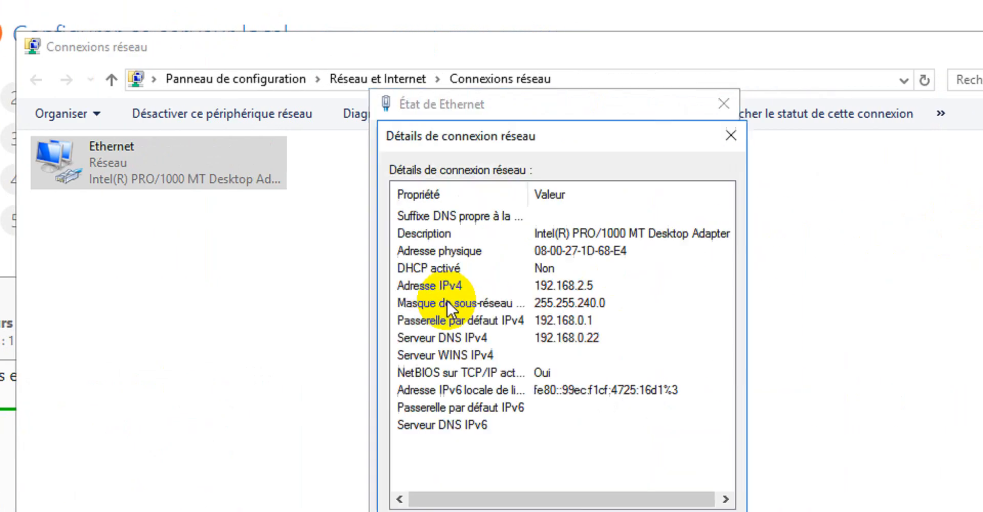
{"action": "left_click", "coordinate": [588, 285]}
{"action": "left_click", "coordinate": [596, 306]}
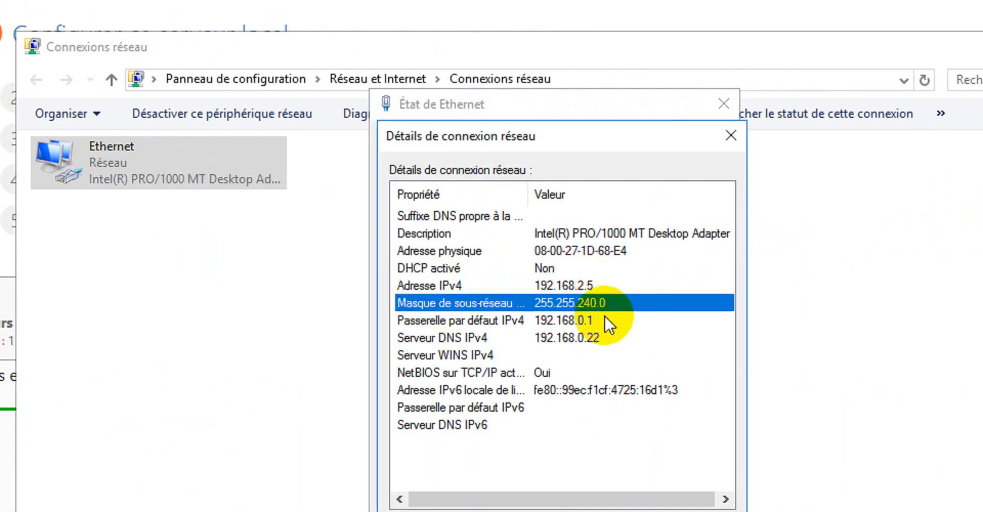
{"action": "left_click", "coordinate": [598, 319]}
{"action": "left_click", "coordinate": [593, 335]}
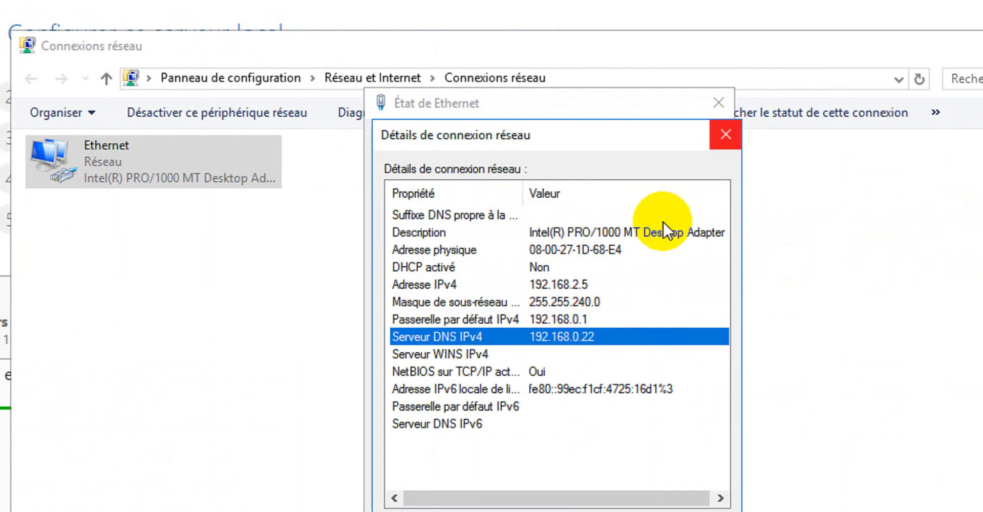
{"action": "left_click", "coordinate": [564, 284]}
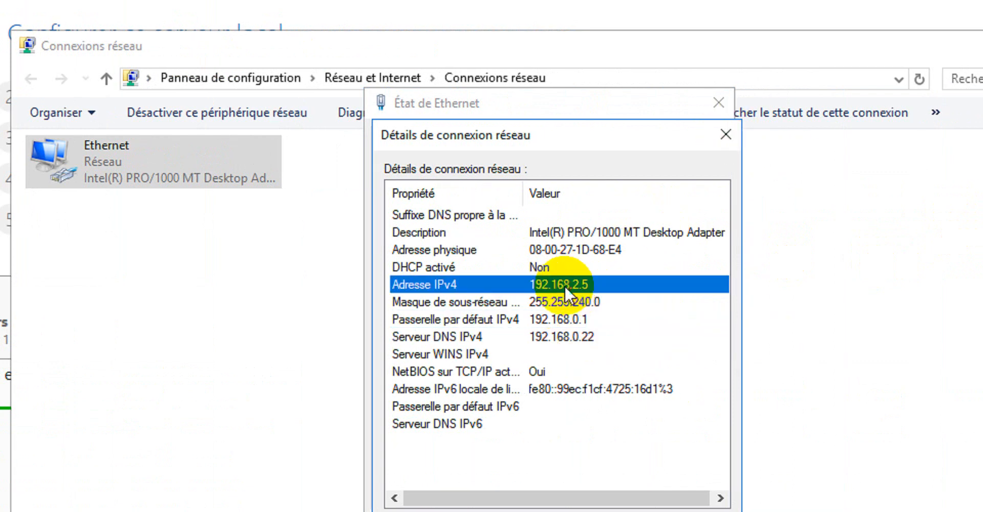
{"action": "left_click", "coordinate": [584, 297]}
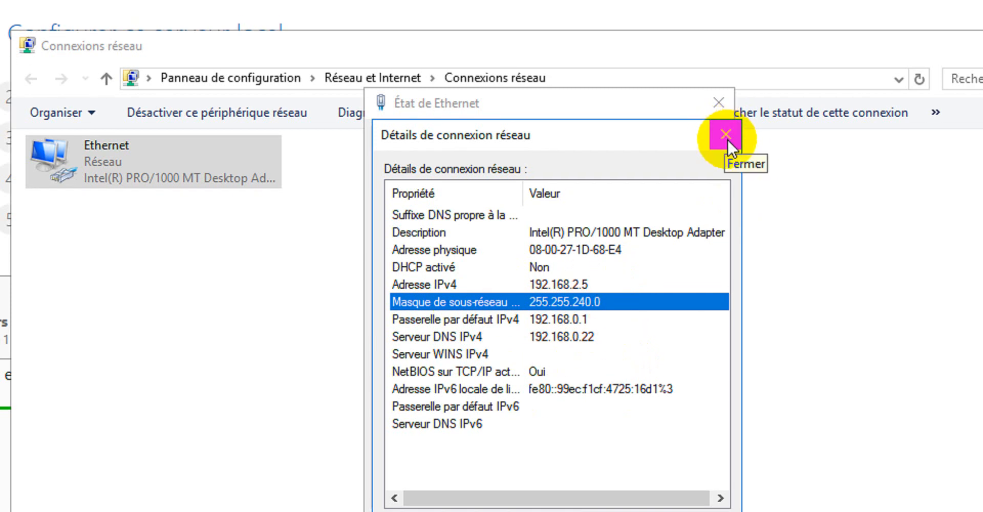
{"action": "left_click", "coordinate": [574, 287]}
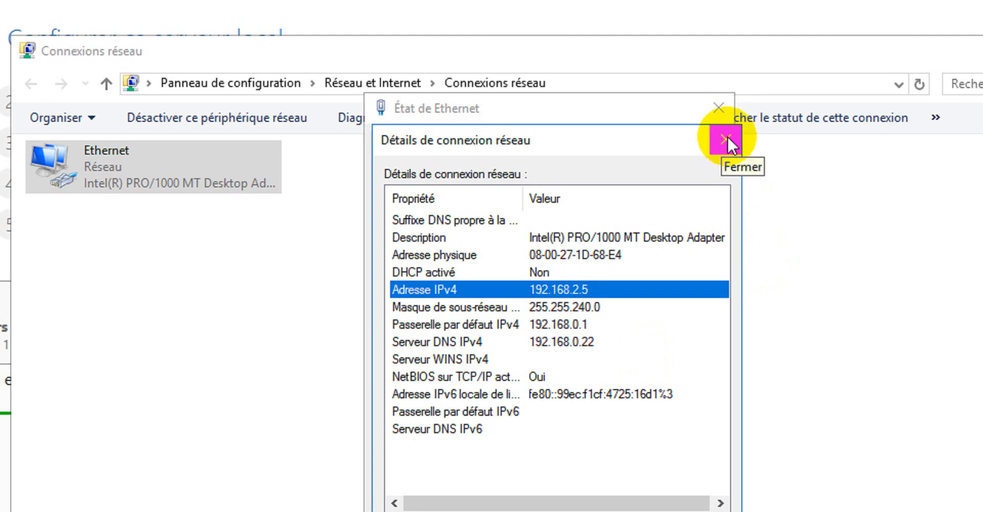
Step: Close the details and status dialogs, then minimize the Network Connections window
{"action": "left_click", "coordinate": [726, 136]}
{"action": "left_click", "coordinate": [718, 108]}
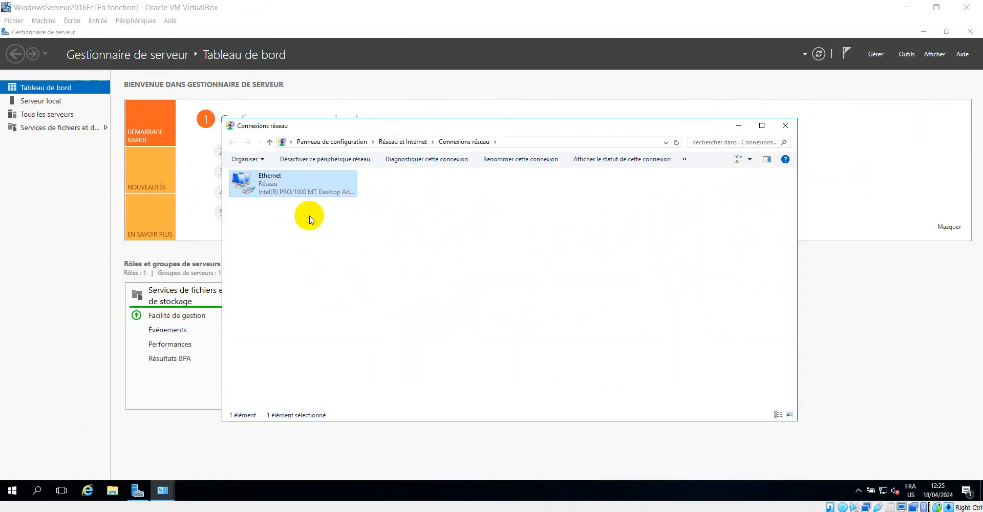
{"action": "left_click", "coordinate": [741, 125]}
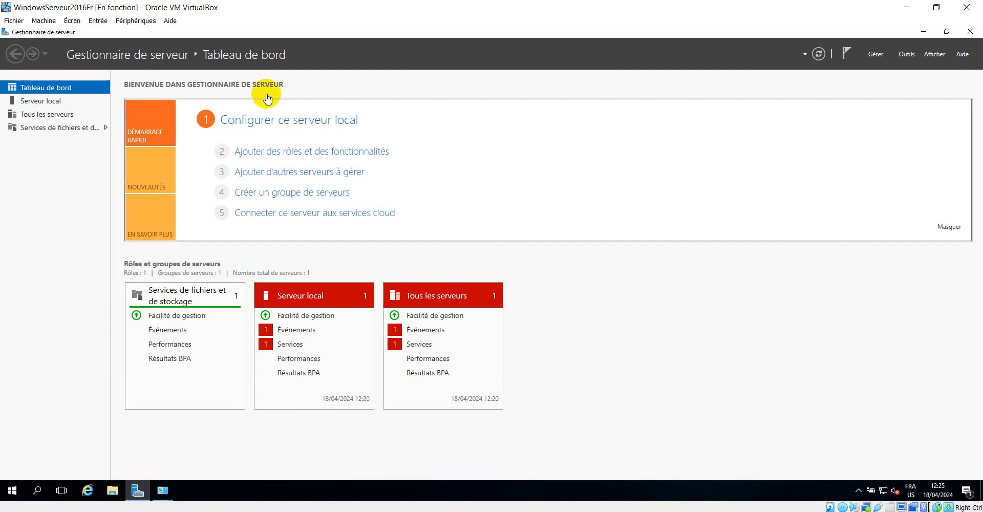
Step: Close Server Manager and relaunch it by searching 'server' from the Start menu
{"action": "left_click", "coordinate": [972, 32]}
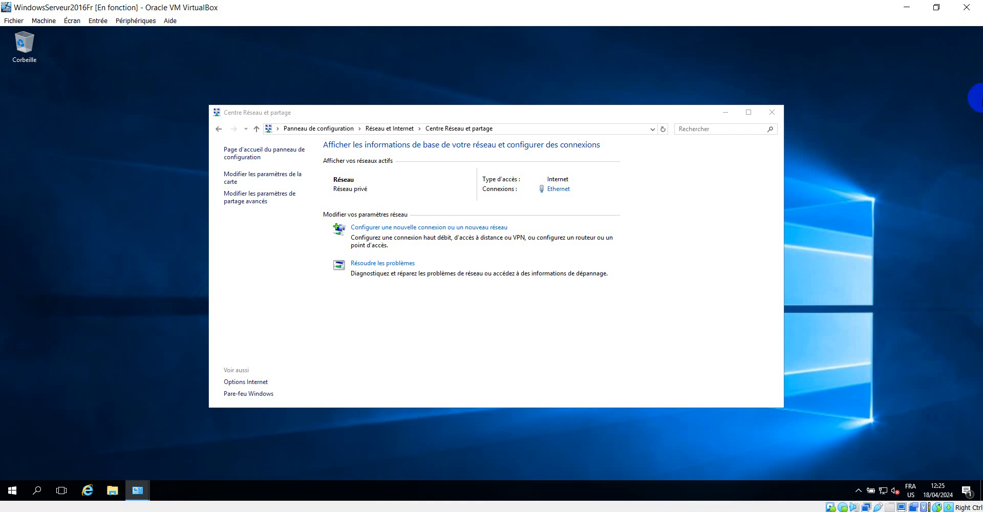
{"action": "left_click", "coordinate": [725, 113]}
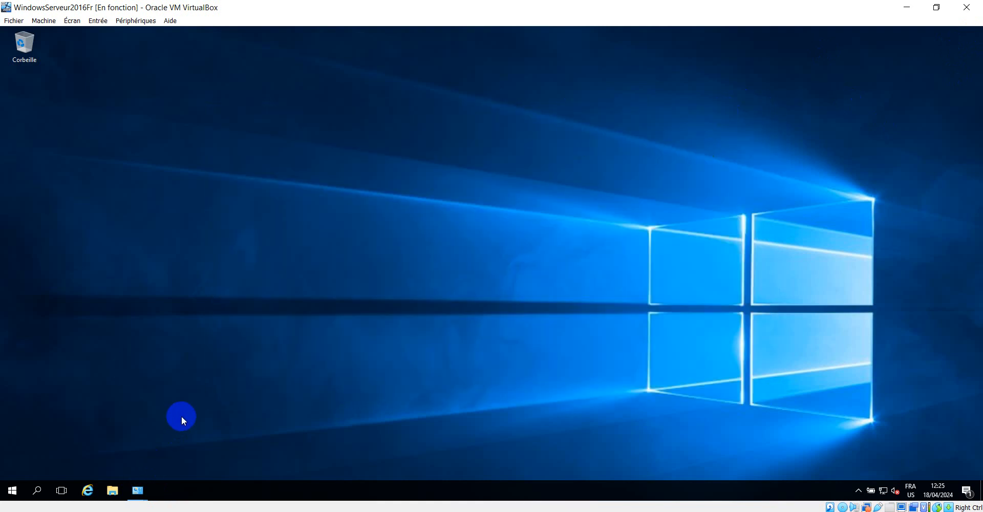
{"action": "left_click", "coordinate": [10, 491]}
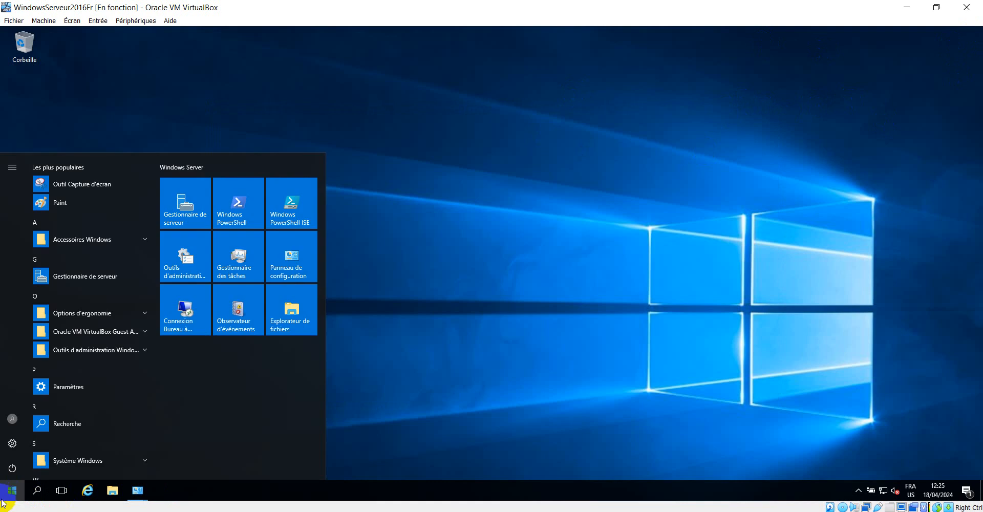
{"action": "left_click", "coordinate": [37, 491]}
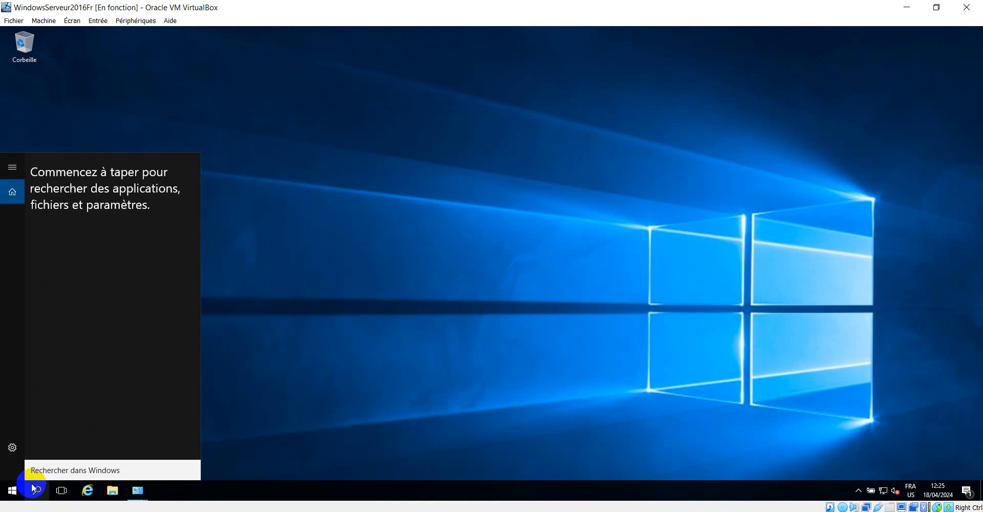
{"action": "type", "text": "server"}
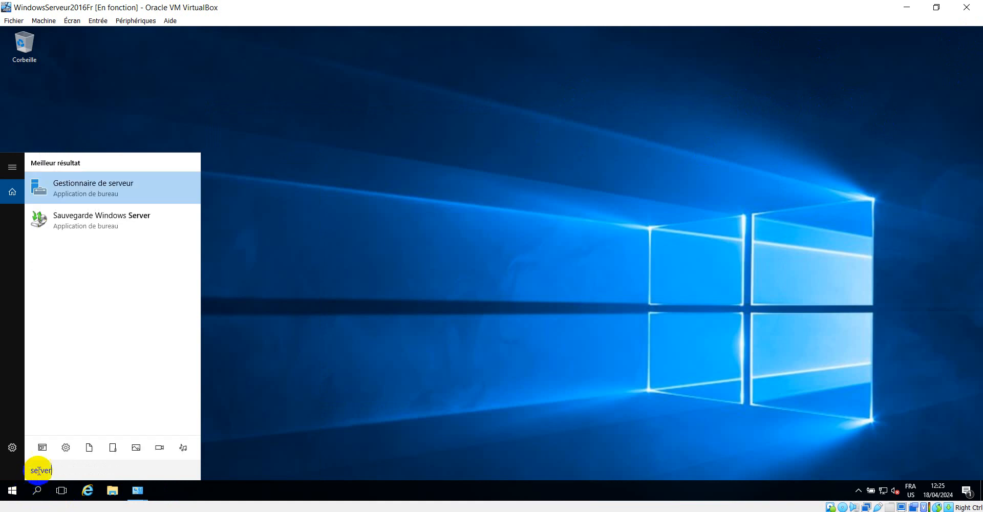
{"action": "left_click", "coordinate": [105, 190]}
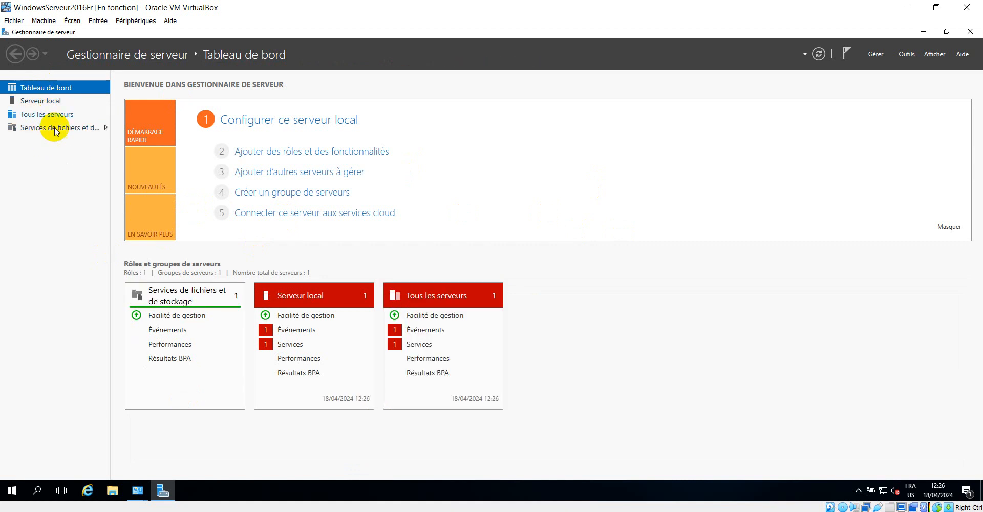
Step: Switch Server Manager to the Serveur local page showing WORKGROUP and Ethernet 192.168.2.5
{"action": "left_click", "coordinate": [40, 104]}
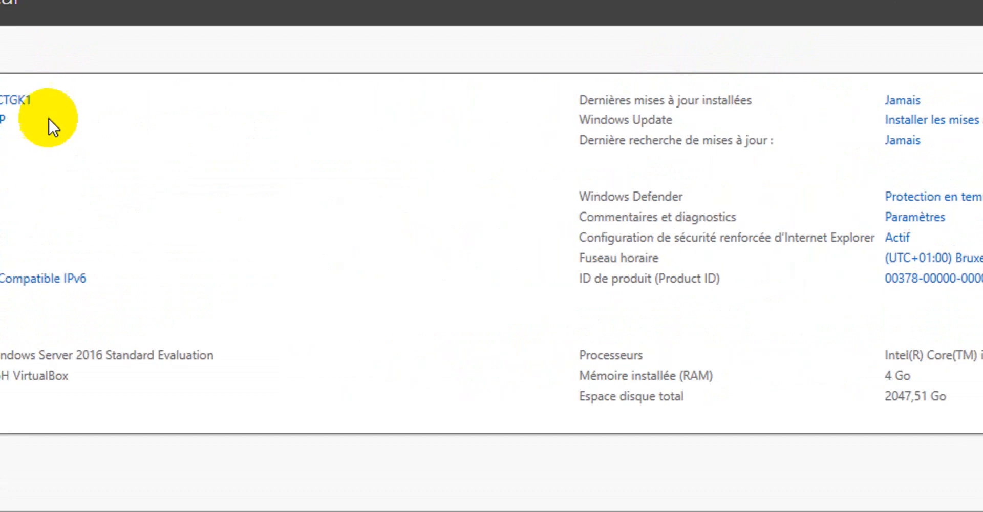
{"action": "left_click", "coordinate": [176, 130]}
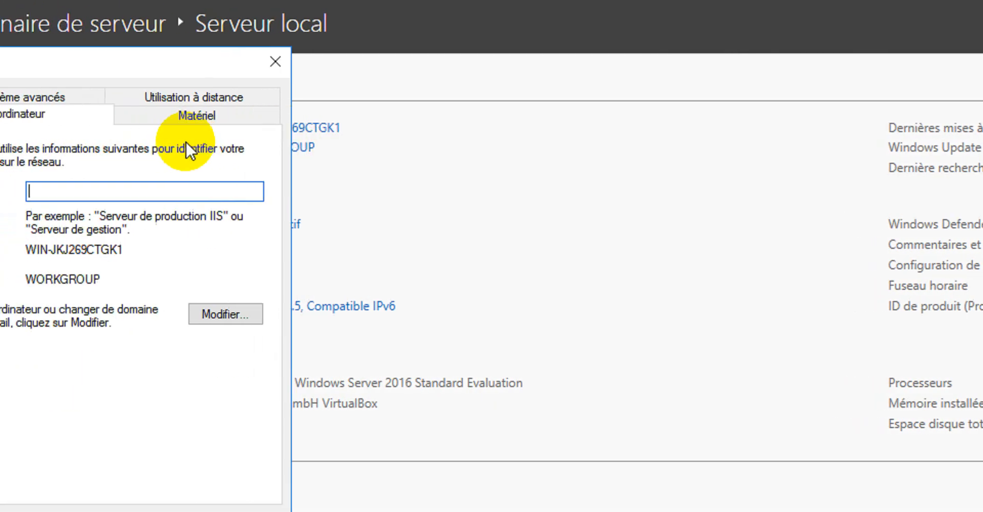
{"action": "left_click", "coordinate": [275, 61]}
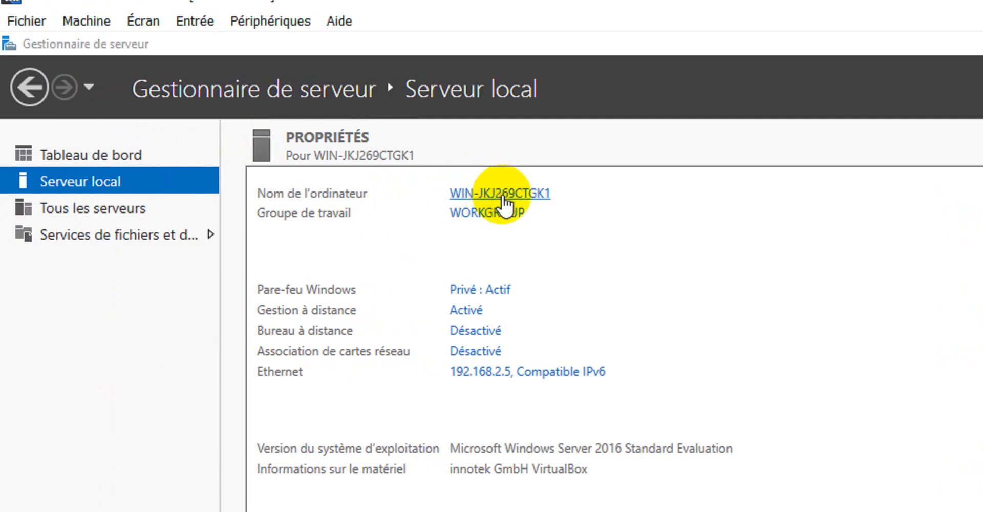
{"action": "left_click", "coordinate": [499, 194]}
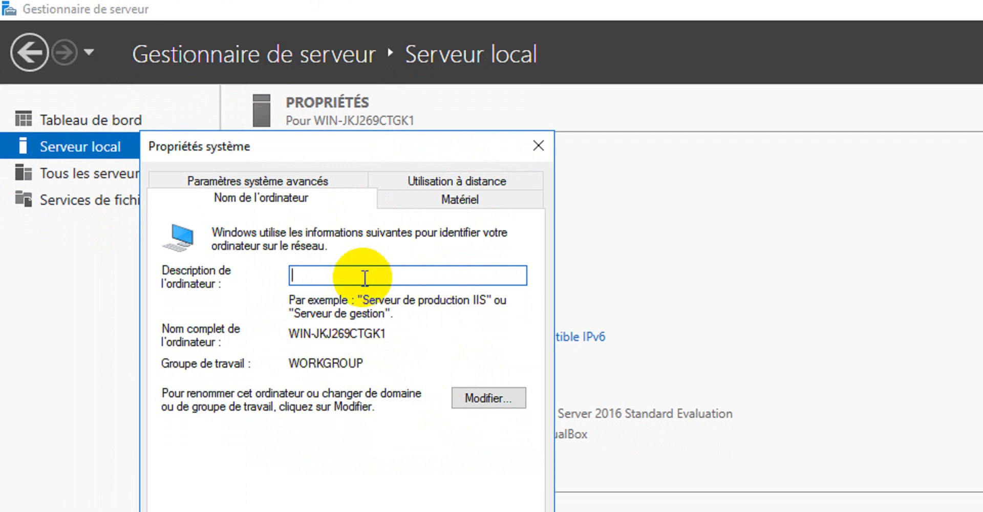
{"action": "left_click", "coordinate": [502, 399]}
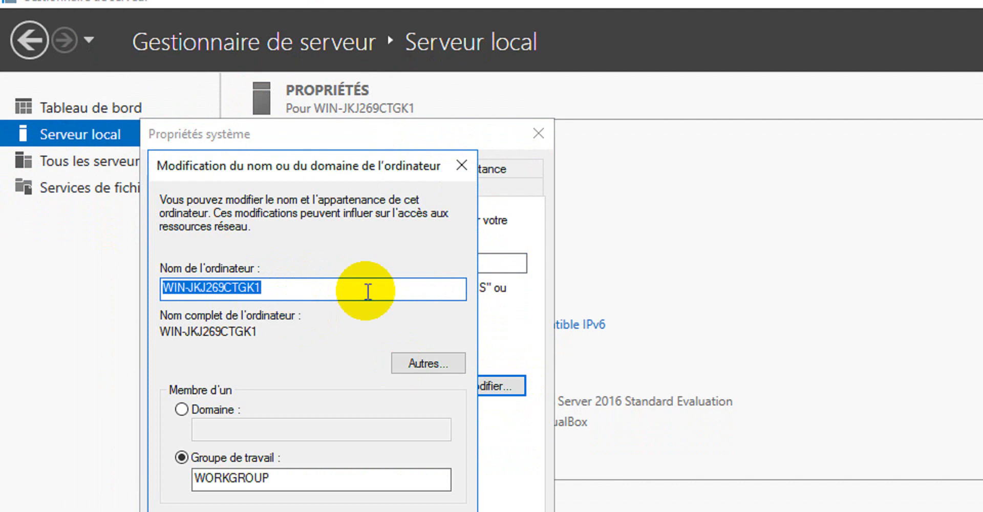
{"action": "left_click", "coordinate": [461, 165]}
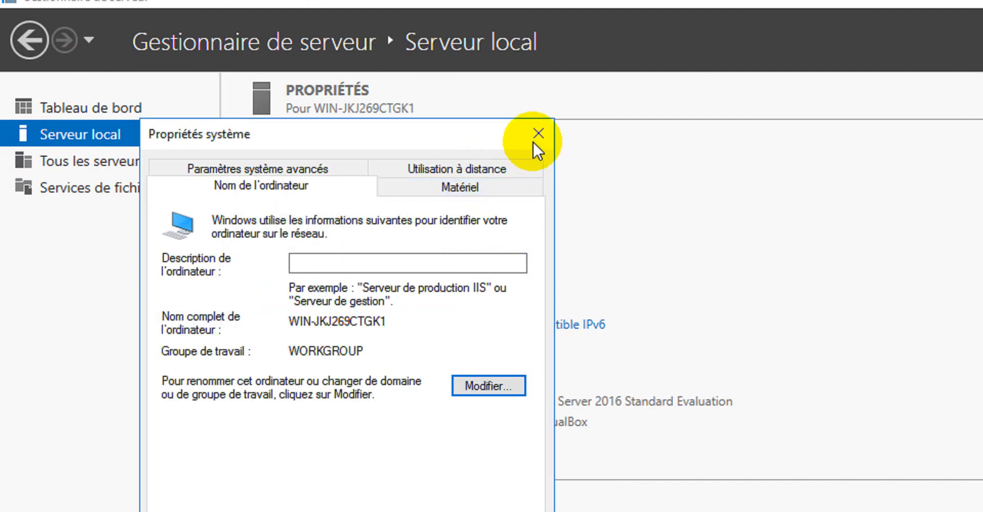
{"action": "left_click", "coordinate": [538, 134]}
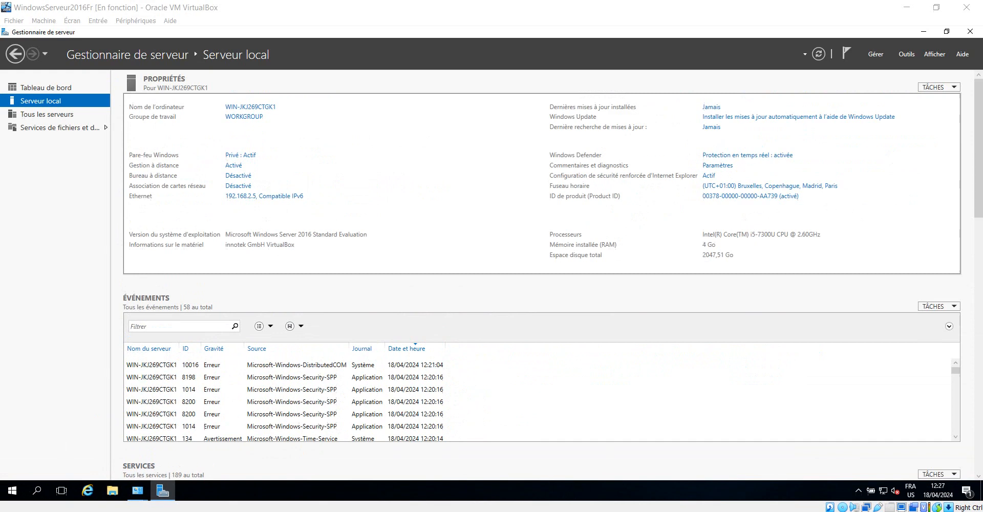
Step: Close the Network and Sharing Center and Network Connections windows
{"action": "left_click", "coordinate": [136, 492]}
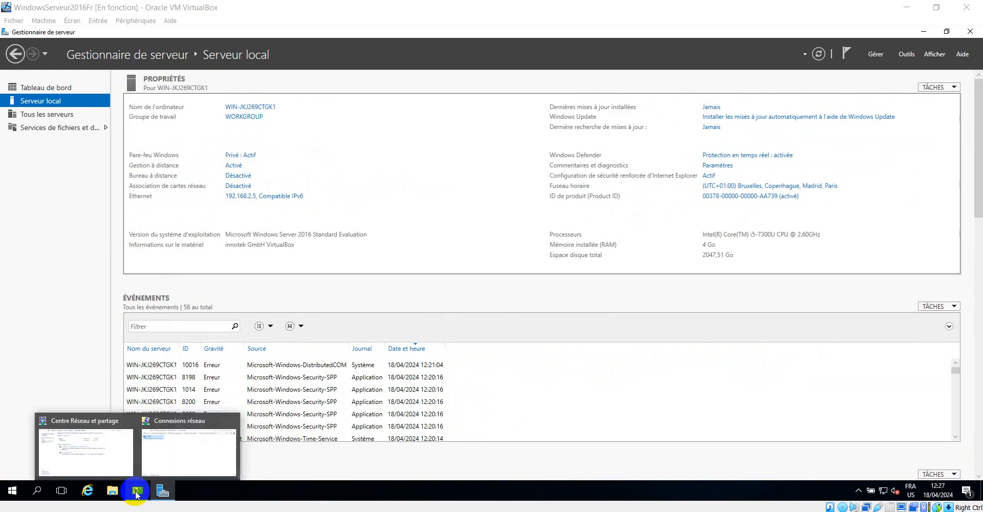
{"action": "left_click", "coordinate": [99, 454]}
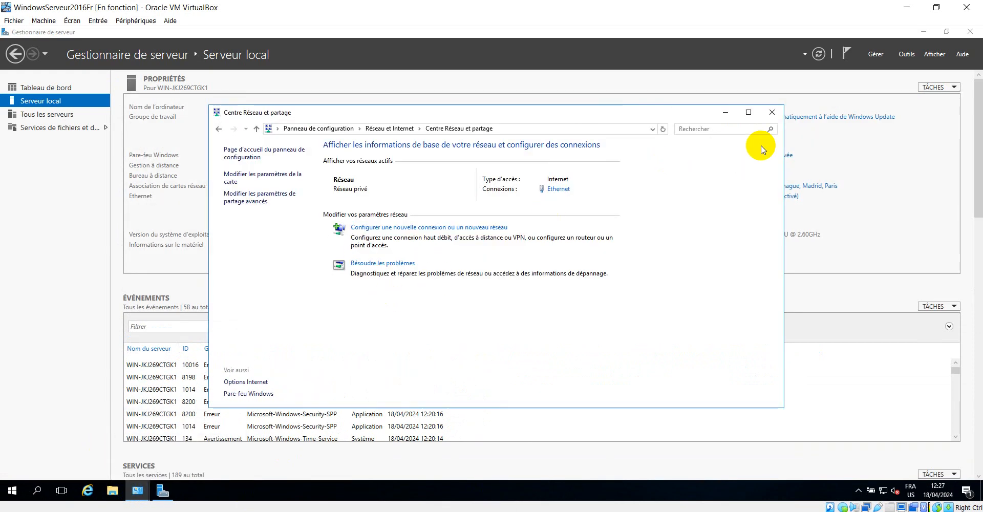
{"action": "left_click", "coordinate": [771, 112]}
{"action": "left_click", "coordinate": [137, 491]}
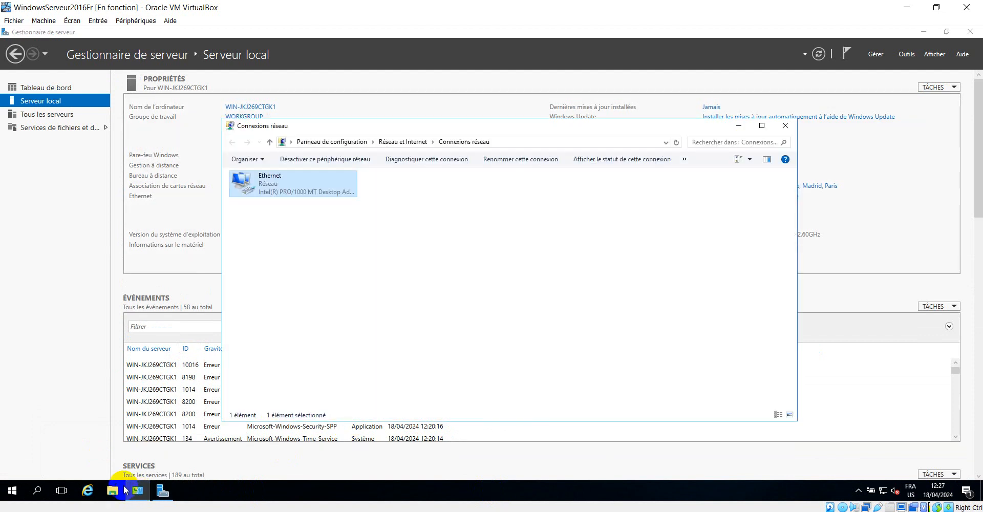
{"action": "left_click", "coordinate": [785, 126]}
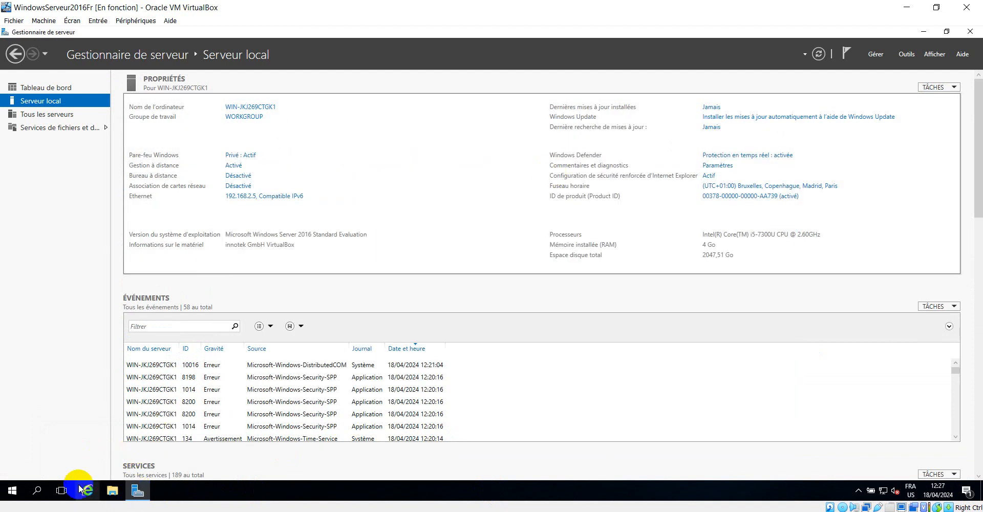
Step: Open Control Panel's System page via Système et sécurité
{"action": "left_click", "coordinate": [10, 492]}
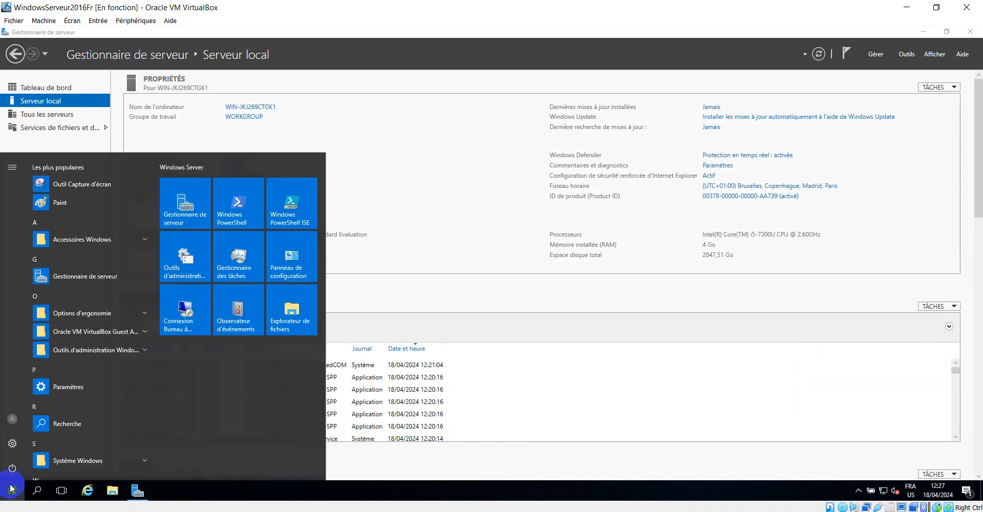
{"action": "left_click", "coordinate": [296, 261]}
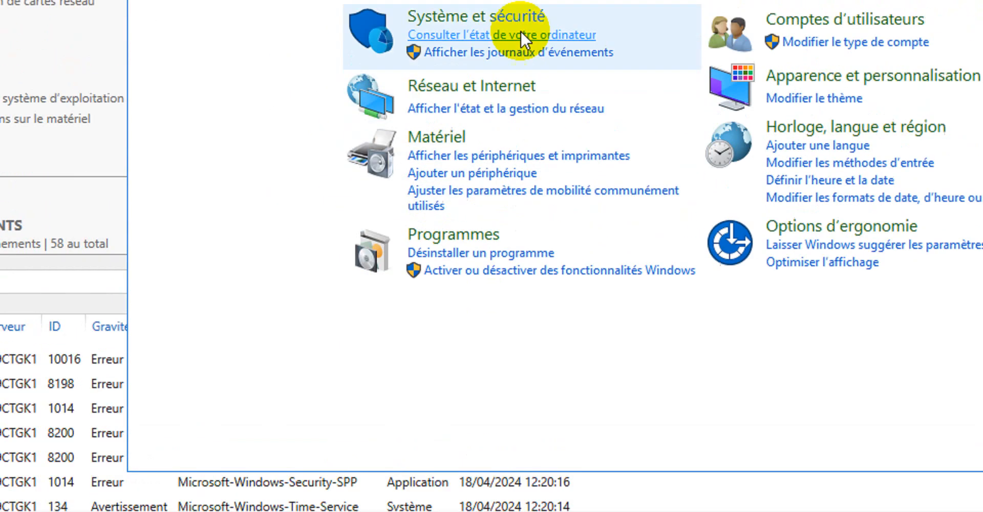
{"action": "left_click", "coordinate": [501, 16]}
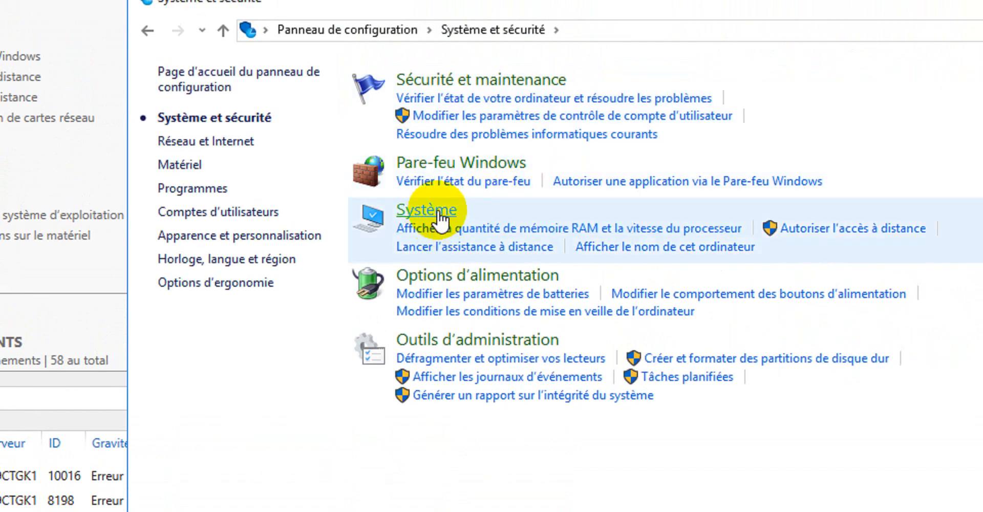
{"action": "left_click", "coordinate": [439, 214]}
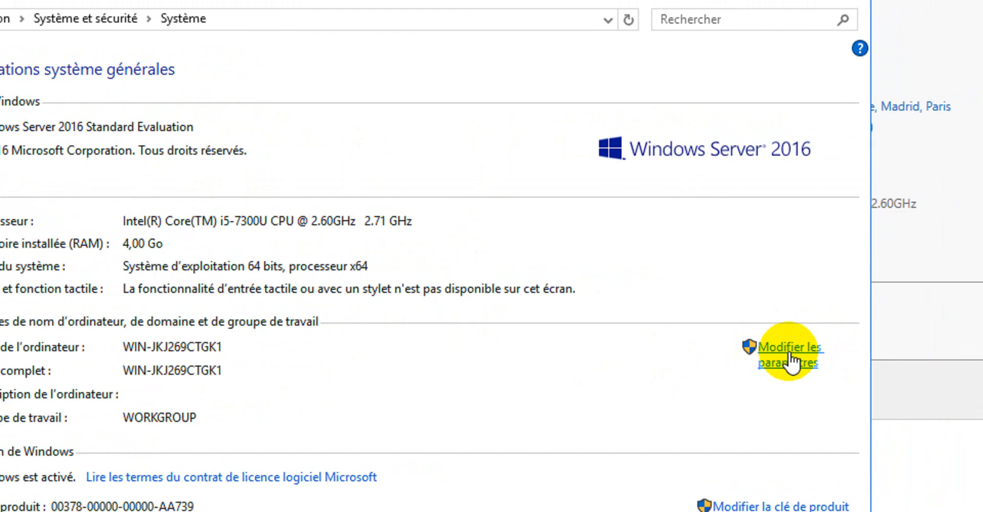
Step: Rename the computer to Server1 and acknowledge the restart-required notice
{"action": "left_click", "coordinate": [778, 353]}
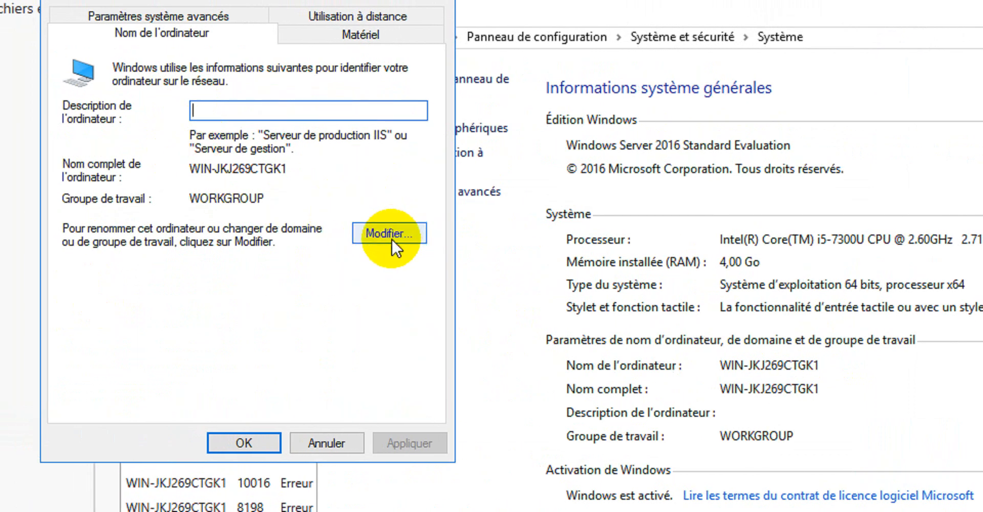
{"action": "left_click", "coordinate": [391, 238]}
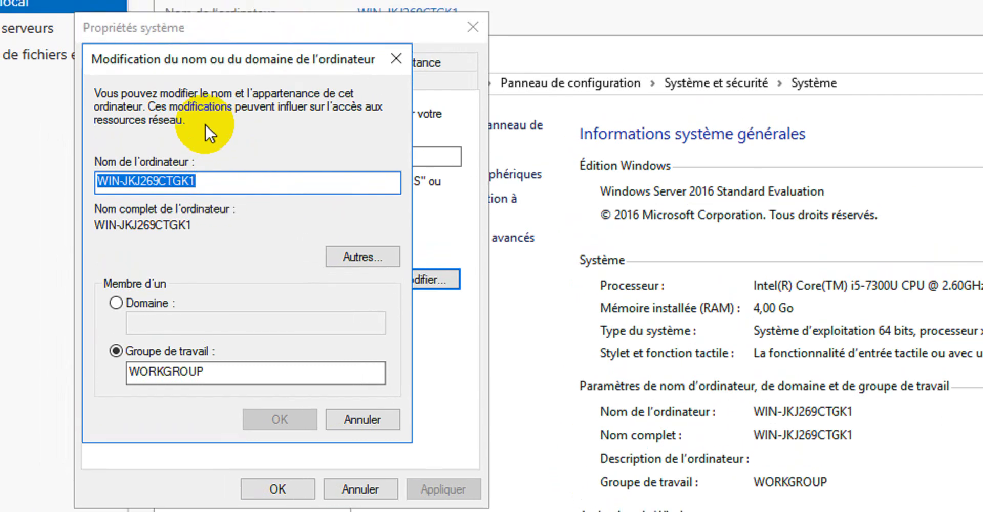
{"action": "type", "text": "Server1"}
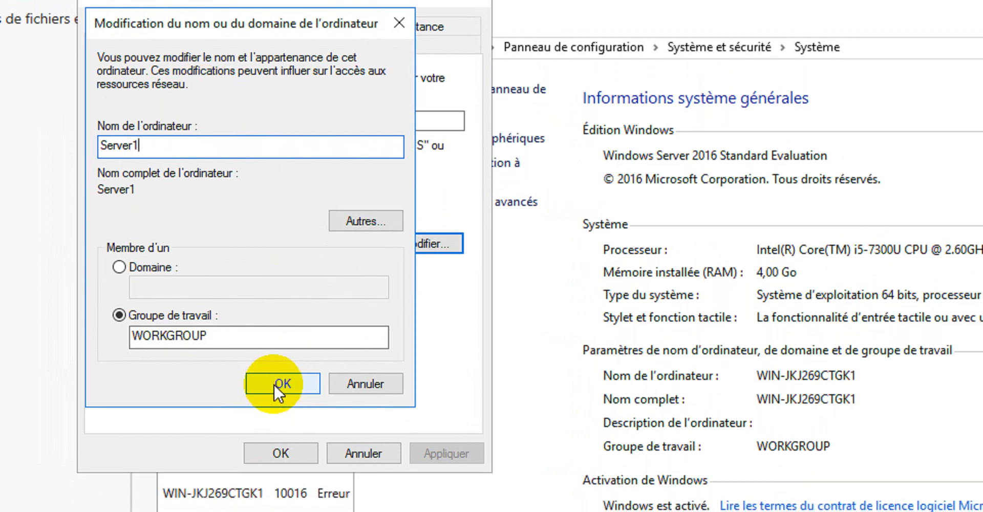
{"action": "left_click", "coordinate": [273, 401]}
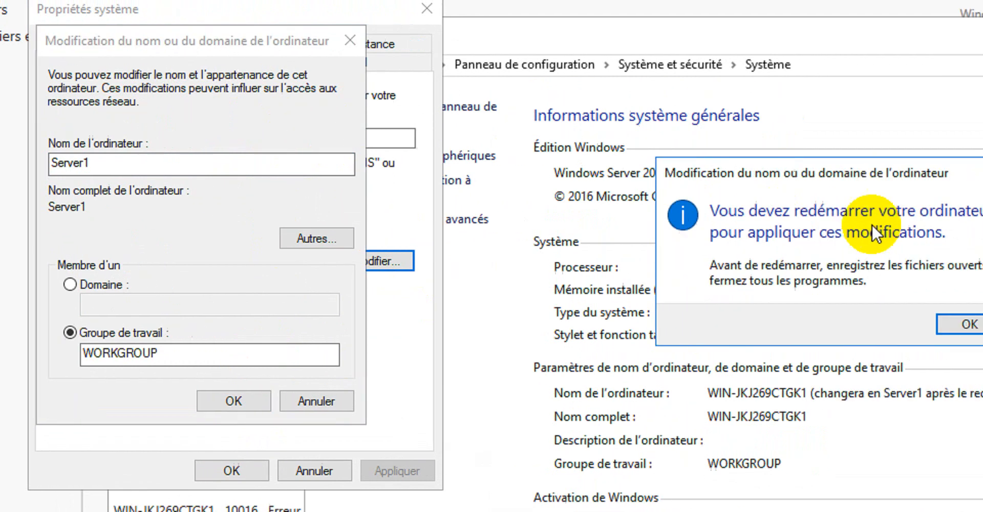
{"action": "left_click", "coordinate": [867, 324]}
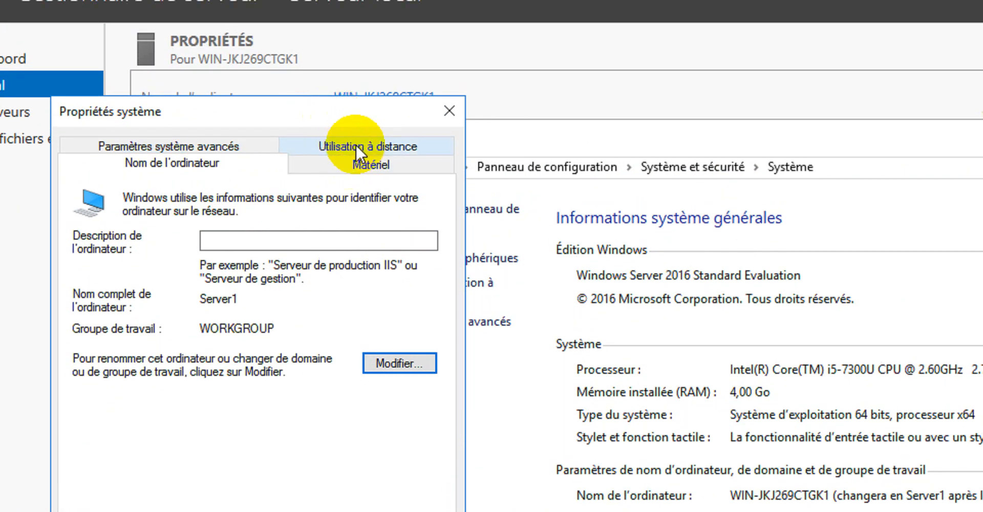
Step: Allow remote connections on the Utilisation à distance tab, accept the firewall notice, apply, and close
{"action": "left_click", "coordinate": [355, 145]}
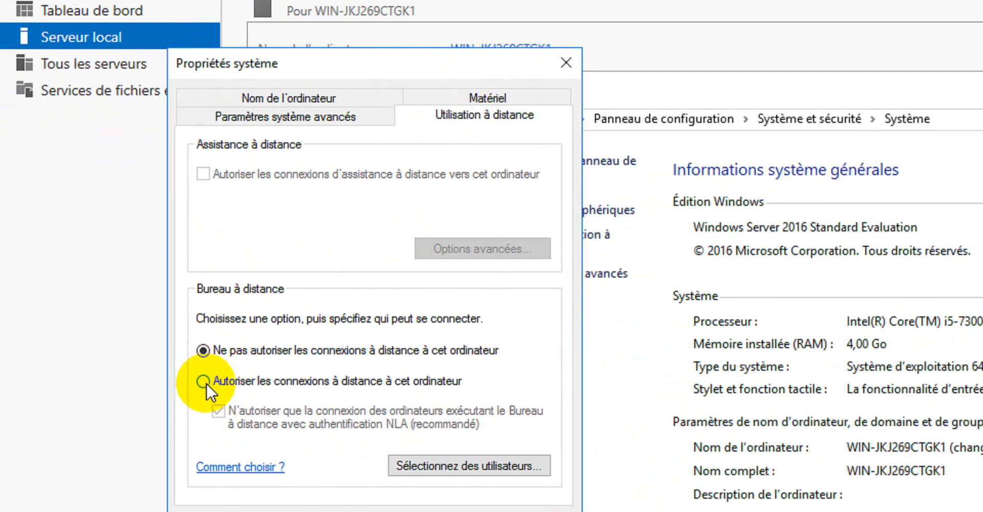
{"action": "left_click", "coordinate": [204, 381]}
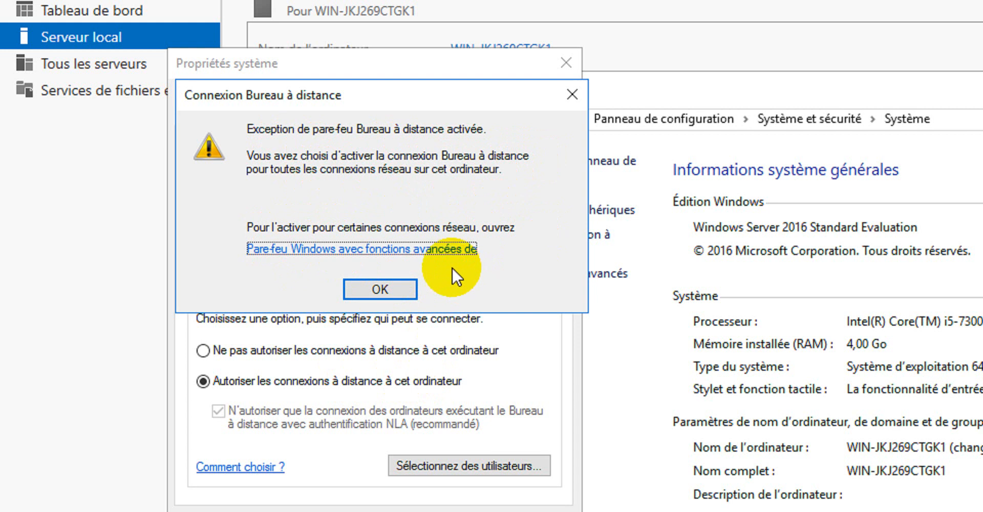
{"action": "left_click", "coordinate": [380, 289]}
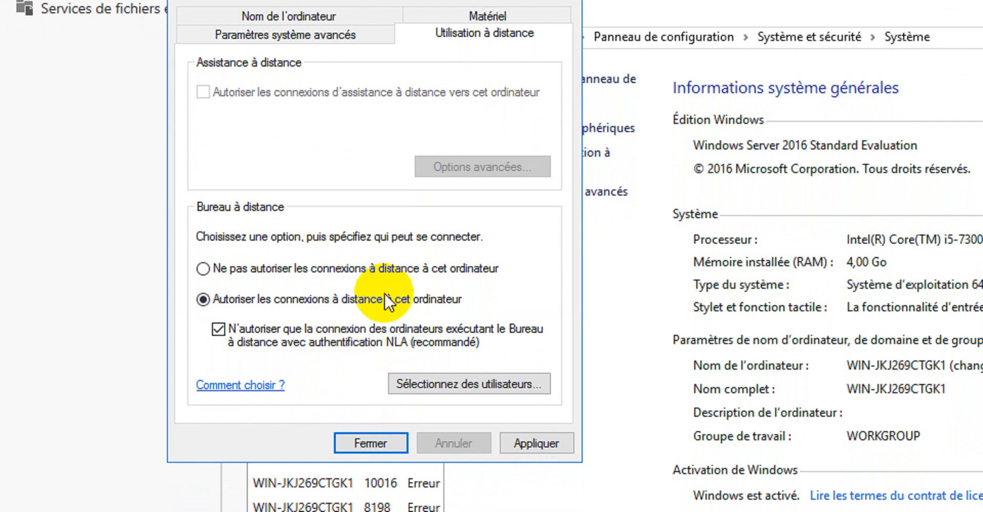
{"action": "left_click", "coordinate": [535, 441]}
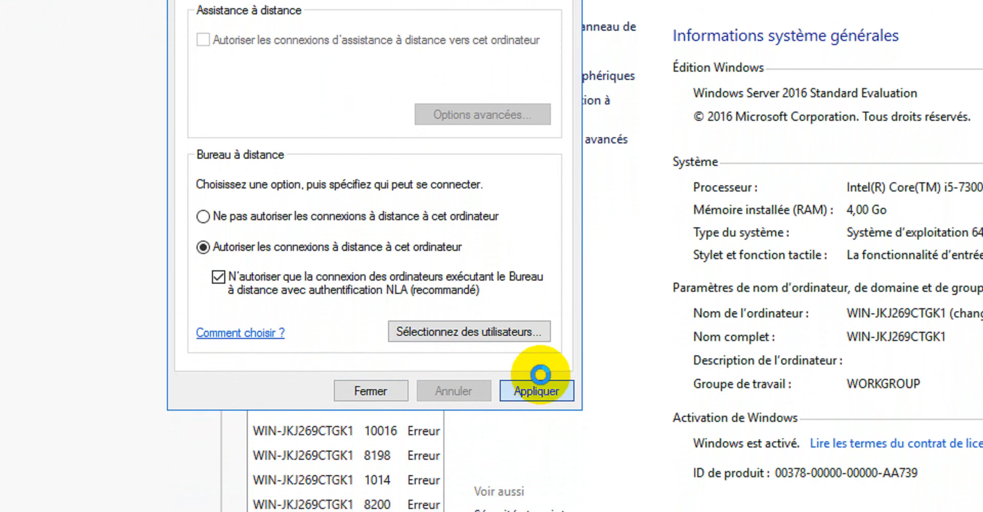
{"action": "left_click", "coordinate": [371, 391]}
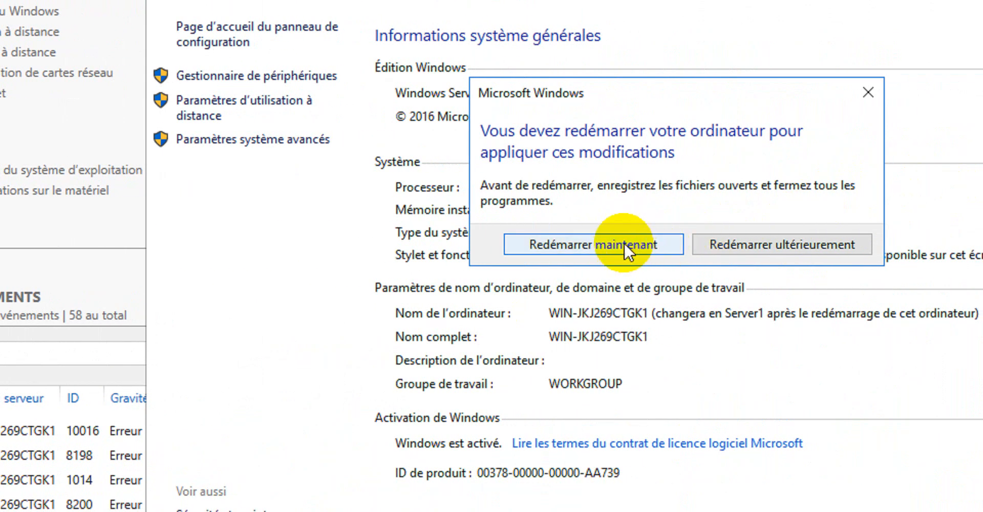
Step: Restart the server now, then sign back in with Ctrl+Alt+Del and the administrator password
{"action": "left_click", "coordinate": [622, 241]}
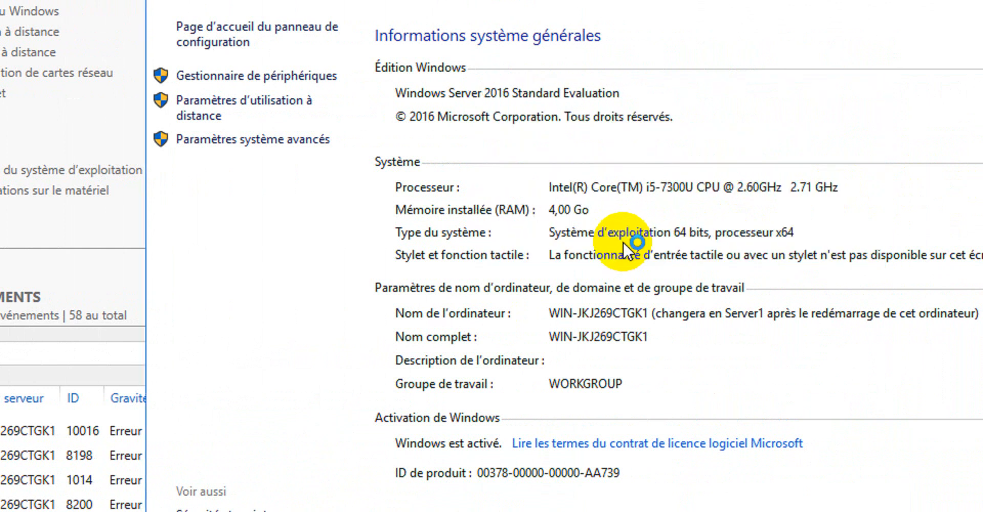
{"action": "left_click", "coordinate": [824, 91]}
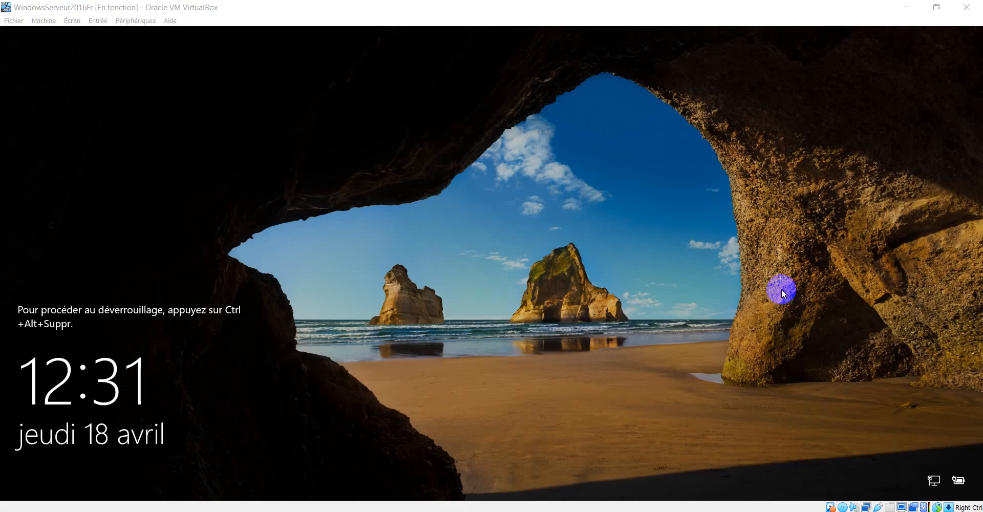
{"action": "left_click", "coordinate": [814, 257]}
{"action": "key", "text": "ctrl+alt+Delete"}
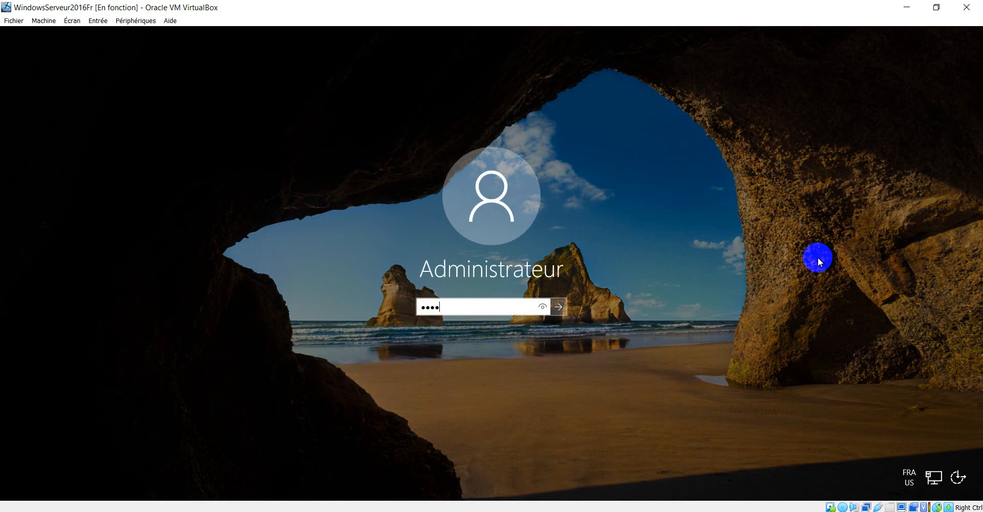
{"action": "key", "text": "Return"}
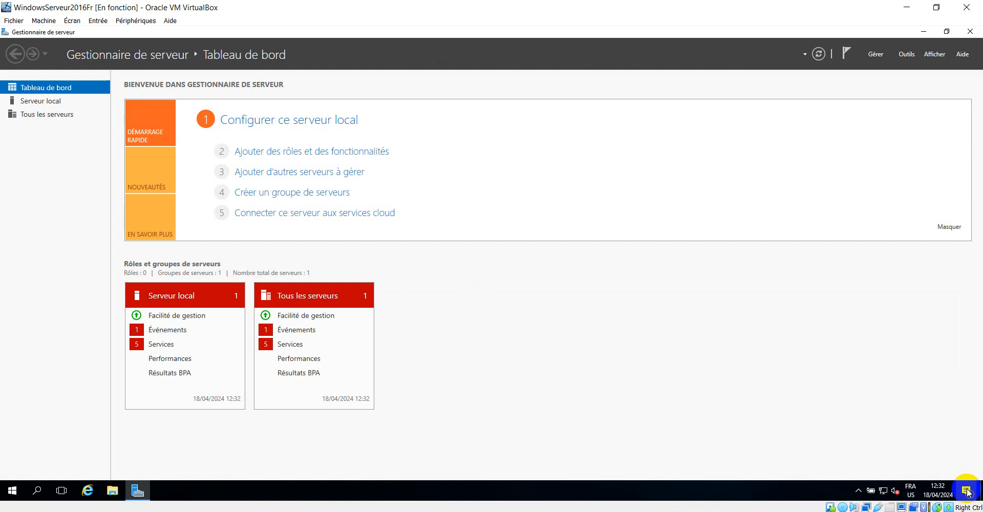
{"action": "key", "text": "super+a"}
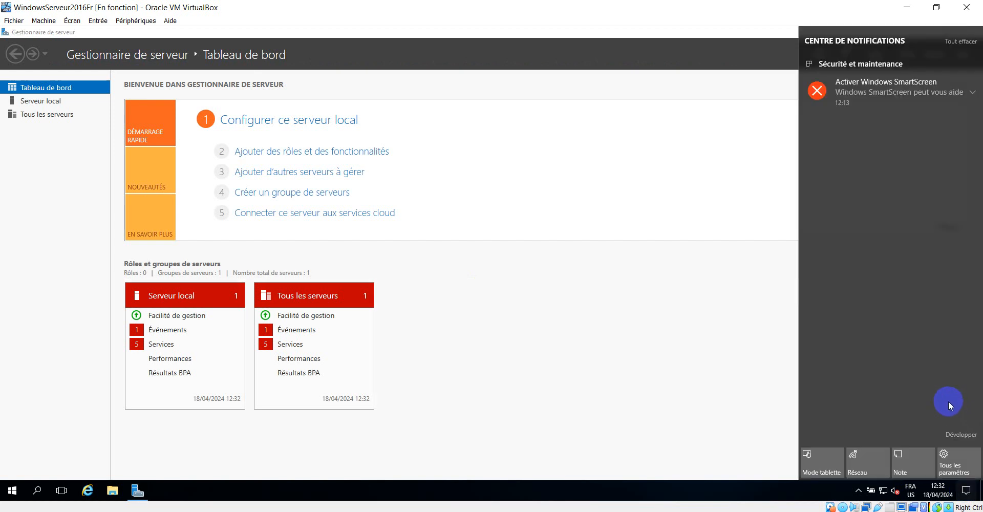
Step: Dismiss the SmartScreen notification and return to the Local Server page showing Server1
{"action": "left_click", "coordinate": [969, 75]}
{"action": "left_click", "coordinate": [680, 403]}
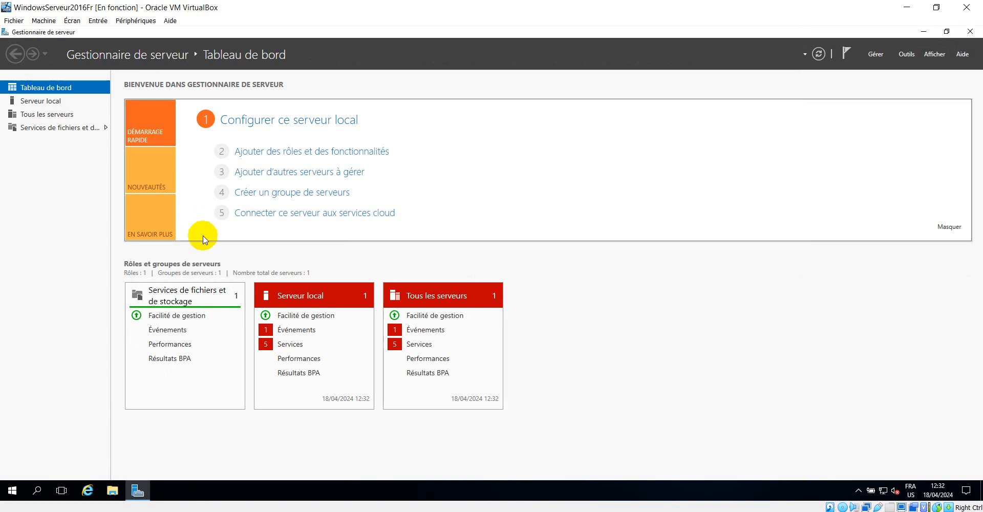
{"action": "left_click", "coordinate": [36, 103]}
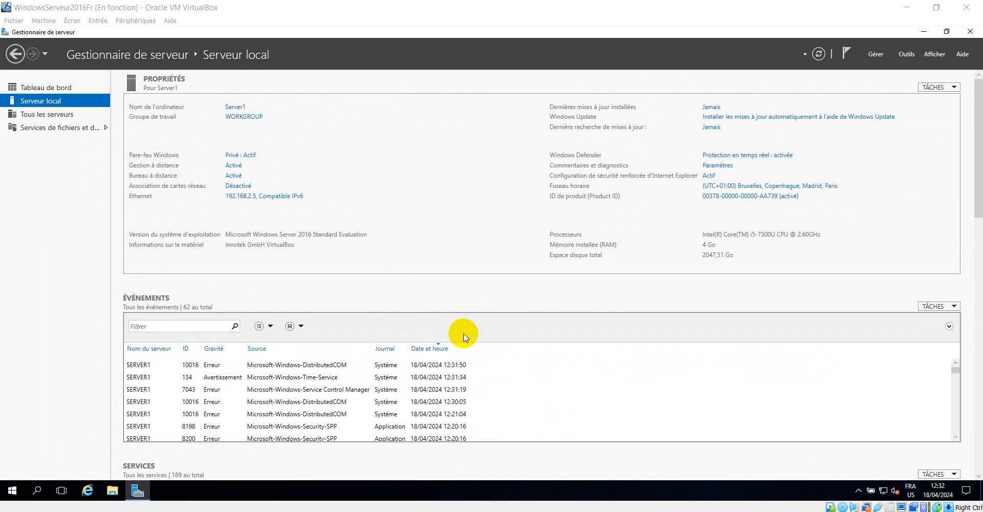
Step: Browse This PC in File Explorer, then switch to the Windows7x64 virtual machine's desktop
{"action": "left_click", "coordinate": [112, 491]}
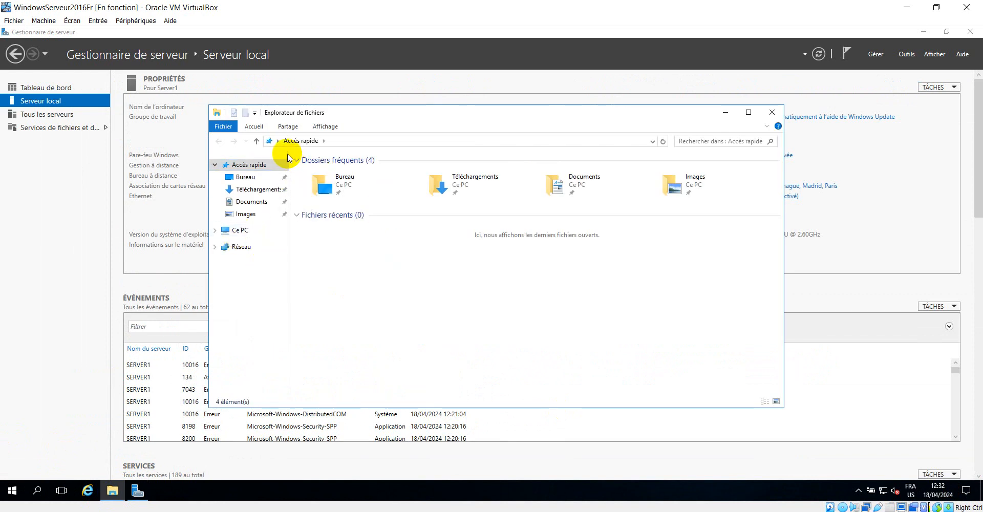
{"action": "left_click_drag", "start_coordinate": [289, 153], "coordinate": [341, 153]}
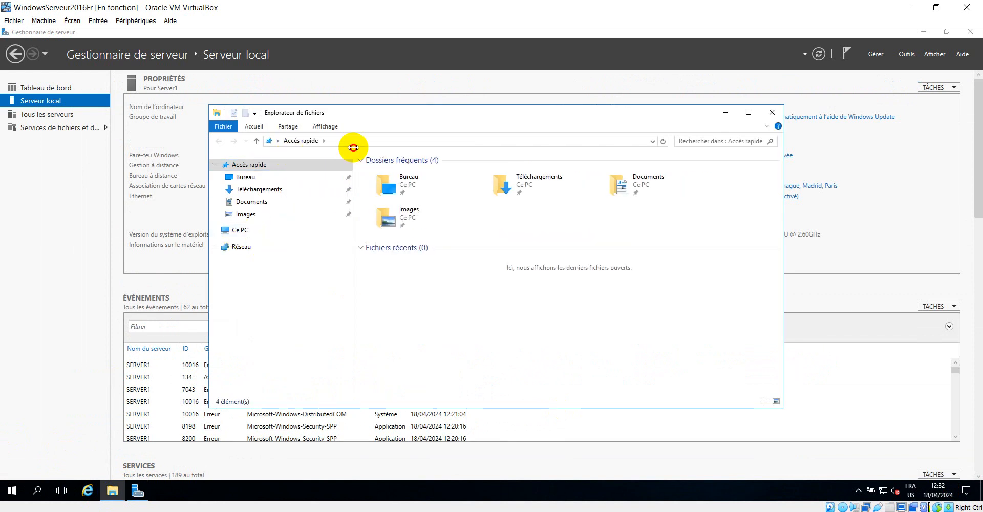
{"action": "left_click", "coordinate": [241, 230]}
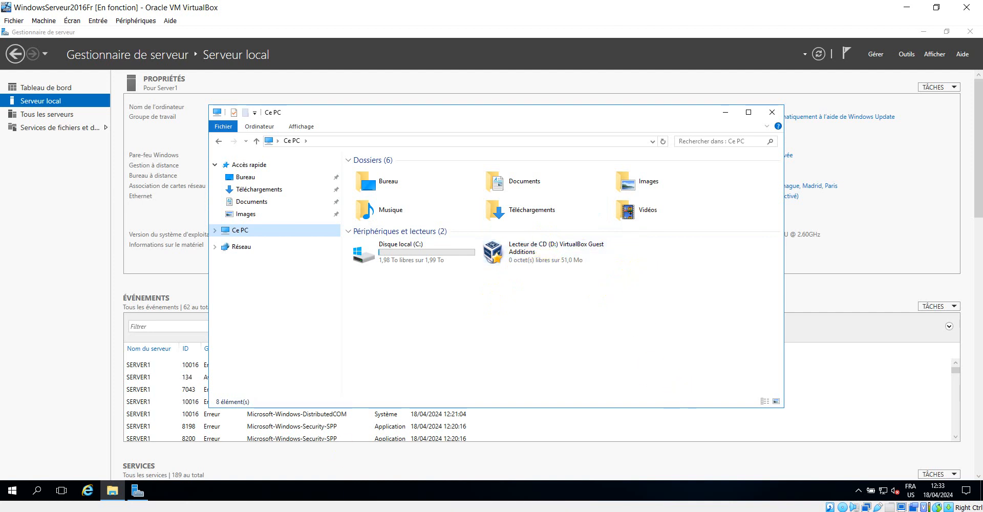
{"action": "left_click", "coordinate": [309, 475]}
{"action": "left_click", "coordinate": [671, 260]}
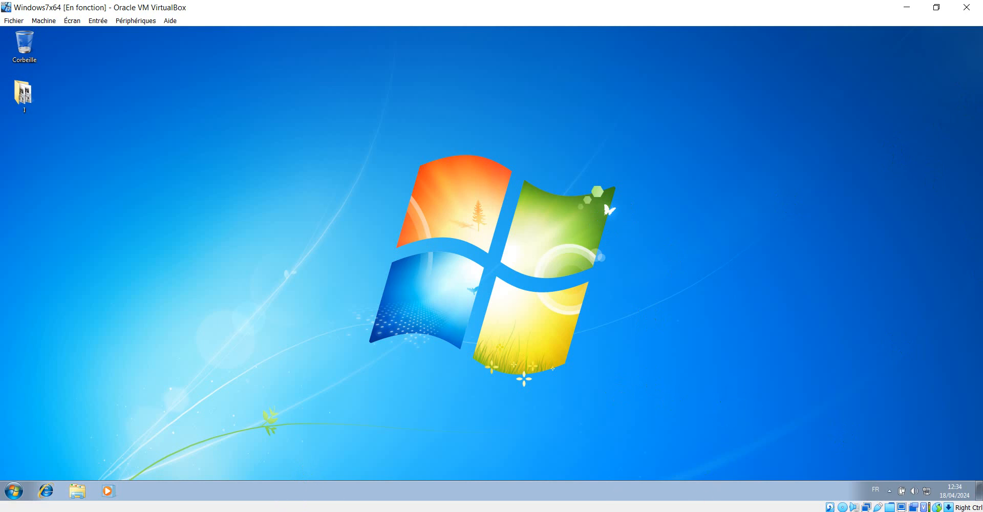
Step: Take a Windows7x64 snapshot named InitState, with InitState as its description, then return to the VM
{"action": "key", "text": "alt+Tab"}
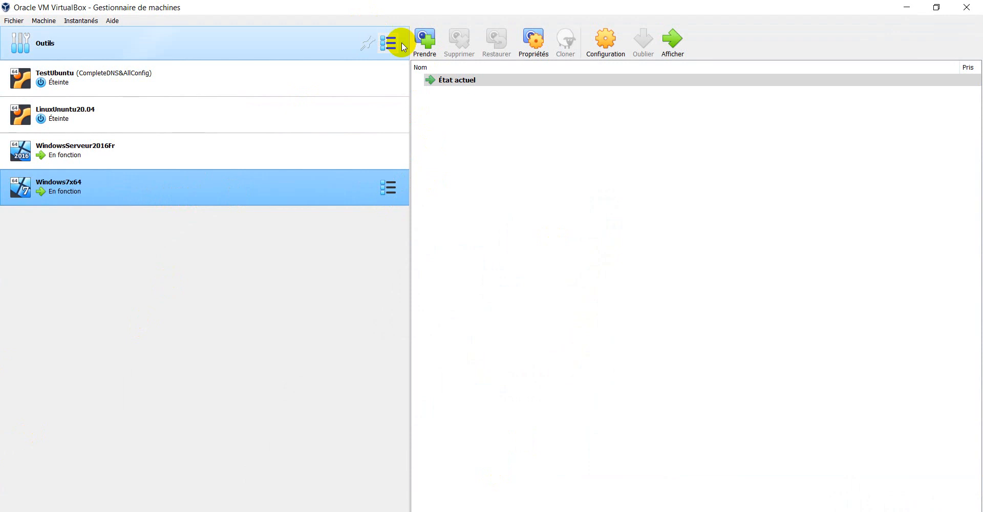
{"action": "left_click", "coordinate": [424, 41]}
{"action": "left_click_drag", "start_coordinate": [450, 201], "coordinate": [396, 199]}
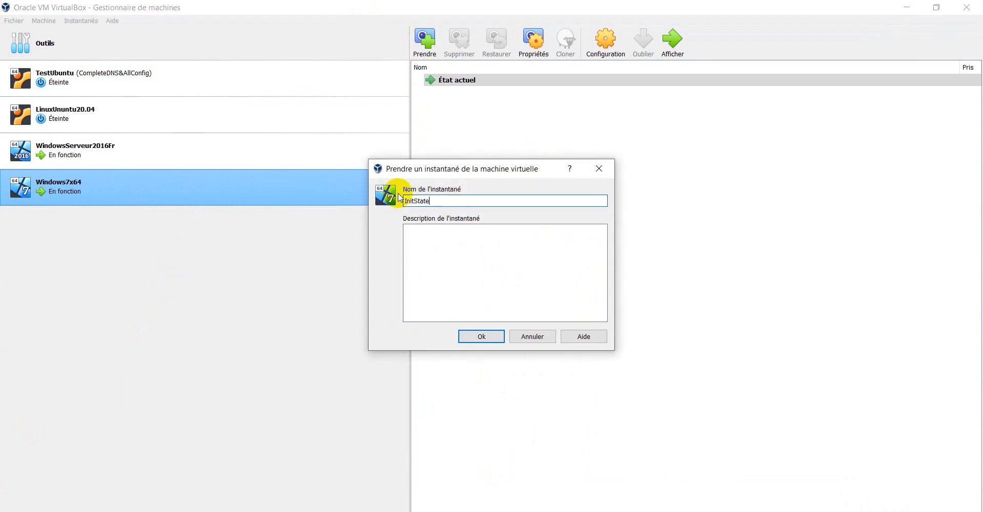
{"action": "type", "text": "InitState"}
{"action": "left_click_drag", "start_coordinate": [450, 200], "coordinate": [386, 207]}
{"action": "key", "text": "ctrl+c"}
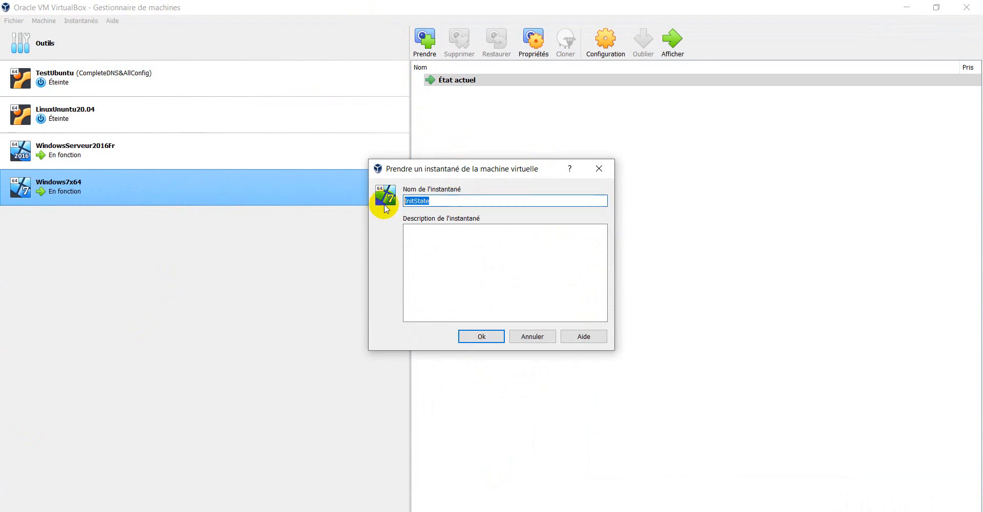
{"action": "left_click", "coordinate": [424, 237]}
{"action": "key", "text": "ctrl+v"}
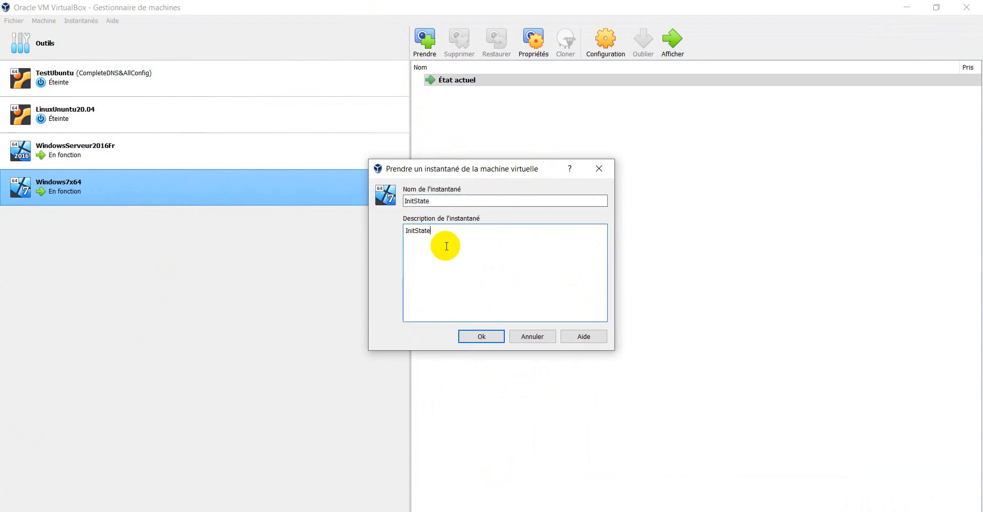
{"action": "left_click", "coordinate": [481, 338]}
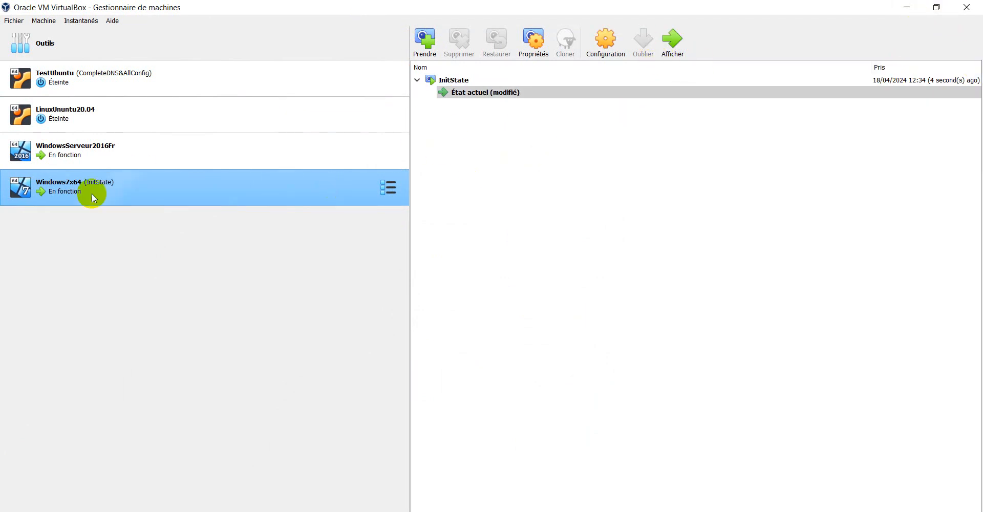
{"action": "left_click", "coordinate": [906, 7]}
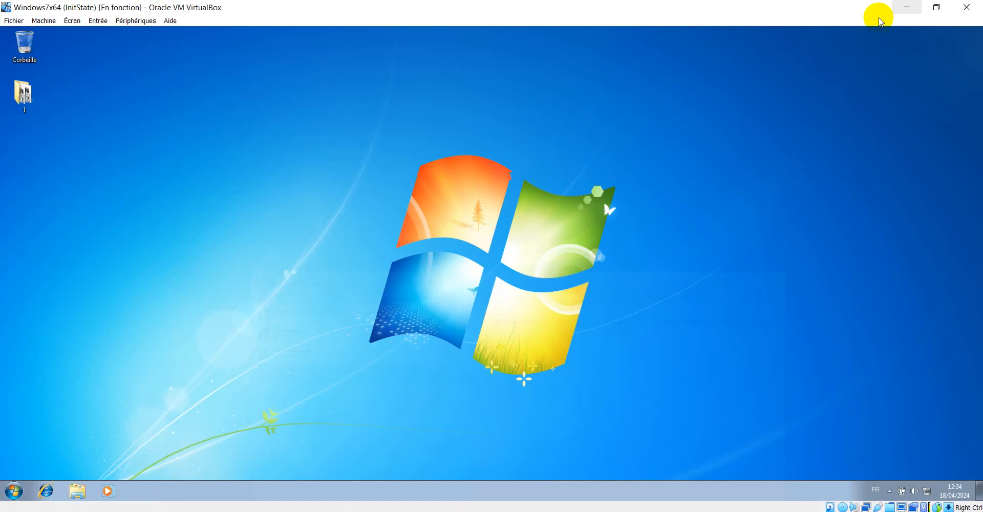
Step: Review the Local Area Connection's IPv4 details in Network and Sharing Center, then close all network windows
{"action": "right_click", "coordinate": [927, 492]}
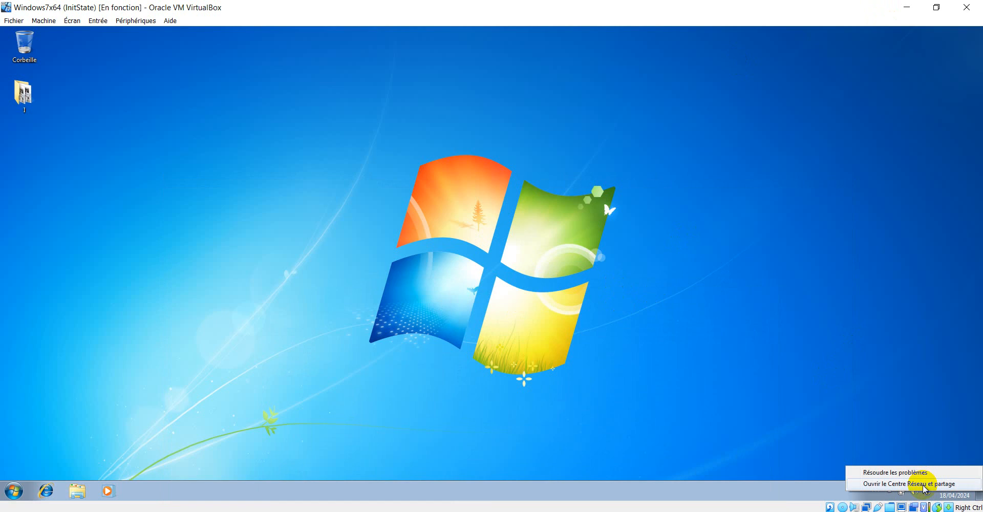
{"action": "left_click", "coordinate": [924, 486]}
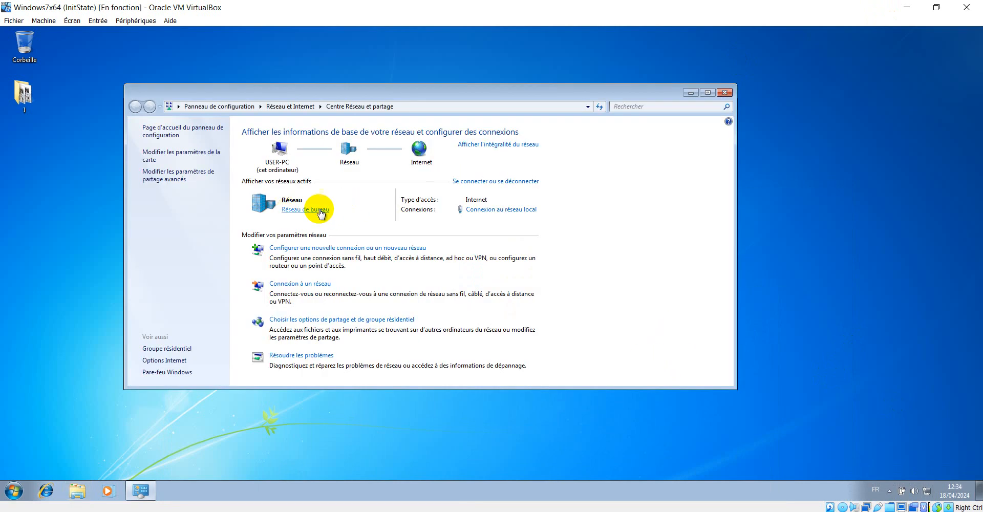
{"action": "left_click", "coordinate": [313, 210]}
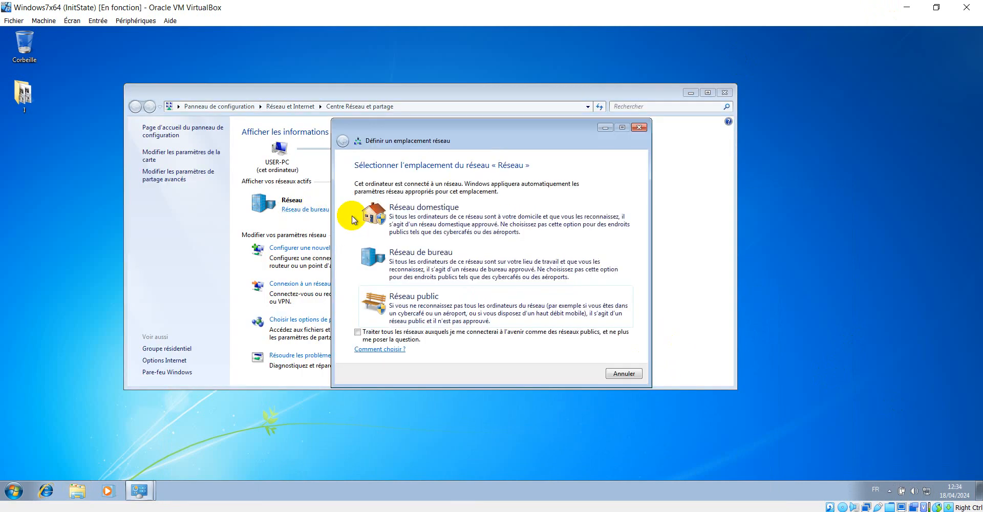
{"action": "left_click", "coordinate": [636, 127]}
{"action": "left_click", "coordinate": [497, 209]}
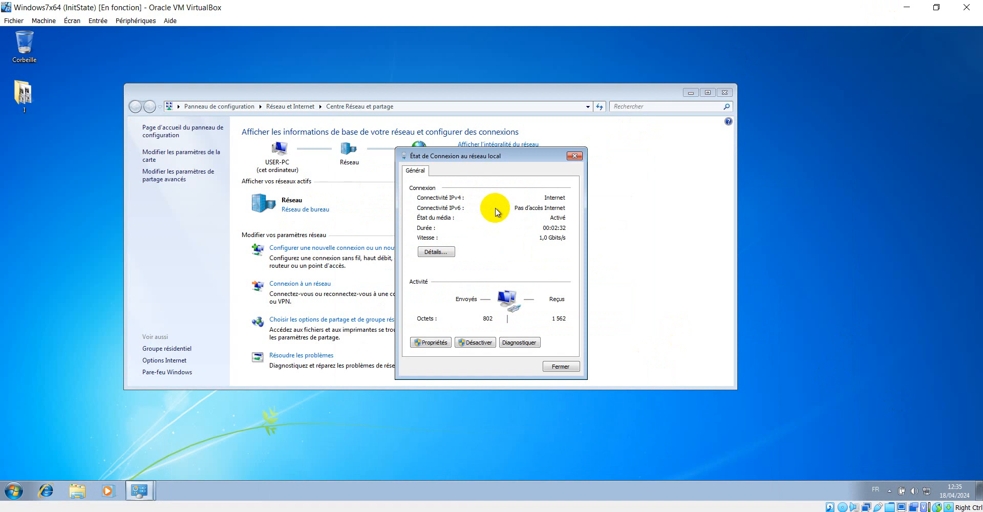
{"action": "left_click", "coordinate": [436, 251]}
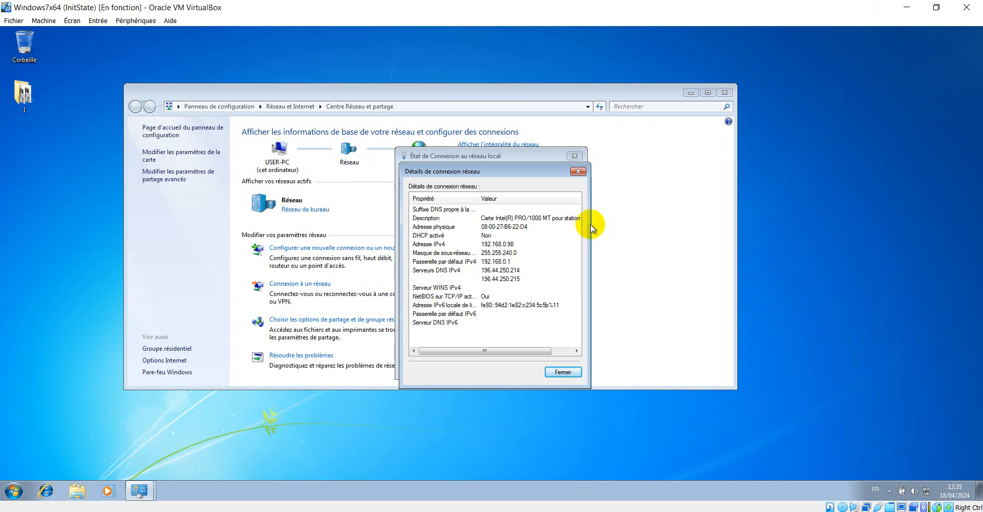
{"action": "left_click", "coordinate": [578, 172]}
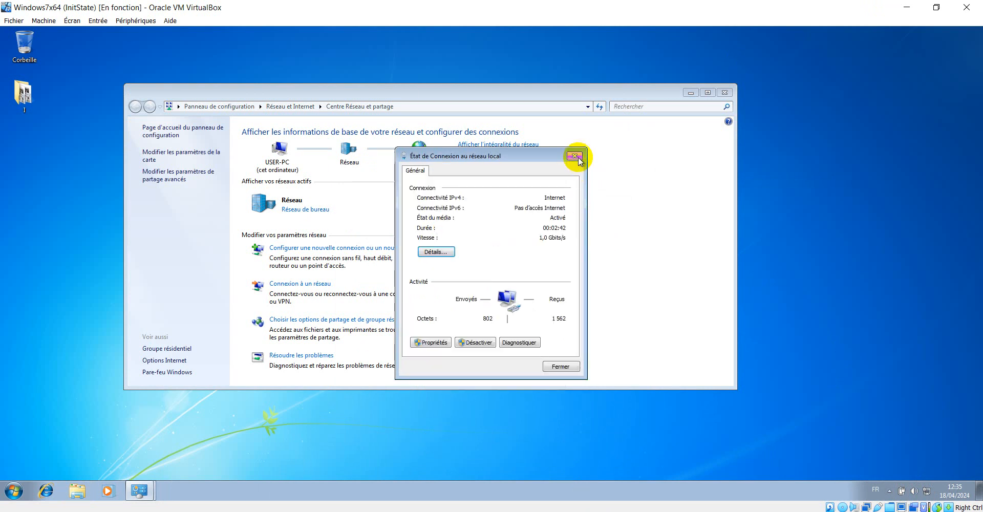
{"action": "left_click", "coordinate": [576, 156]}
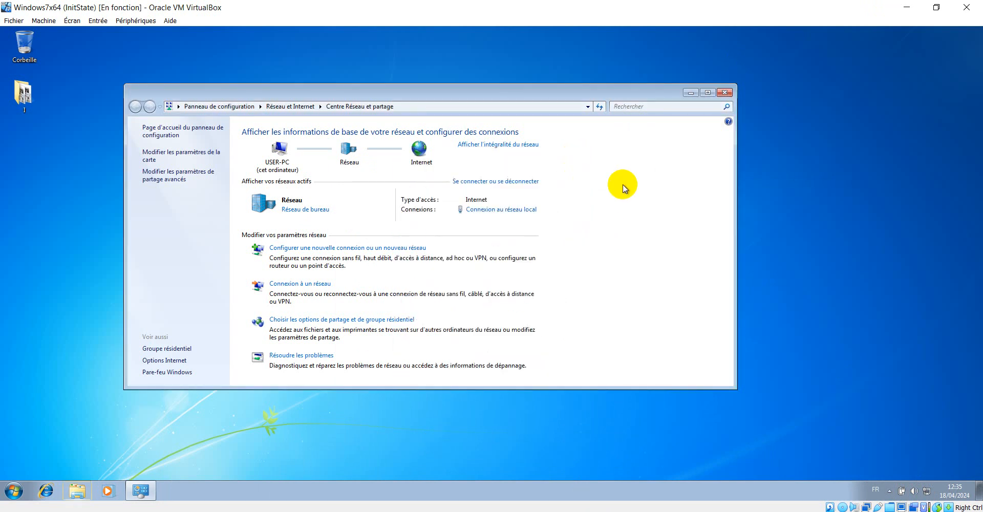
{"action": "left_click", "coordinate": [725, 94]}
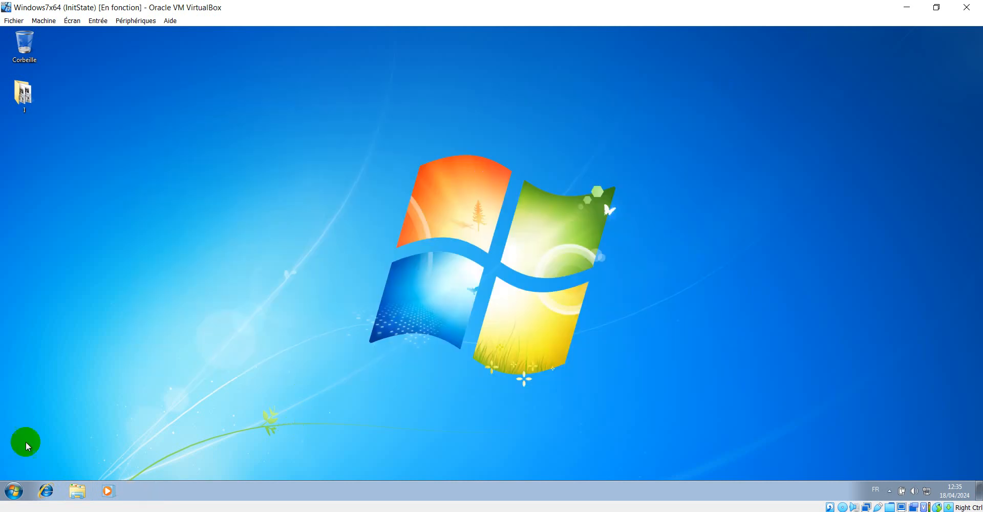
Step: Launch Connexion Bureau à distance from Start > Tous les programmes > Accessoires
{"action": "left_click", "coordinate": [12, 492]}
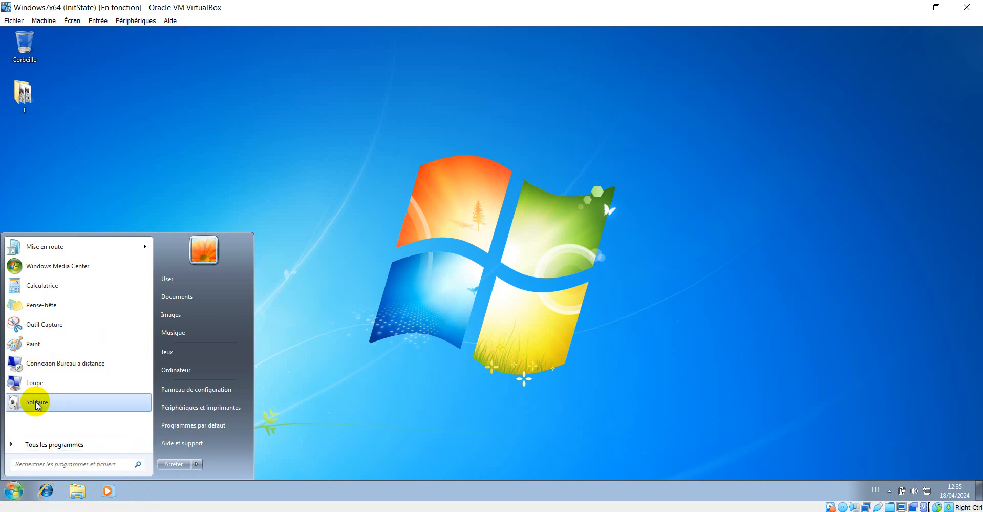
{"action": "left_click", "coordinate": [10, 446]}
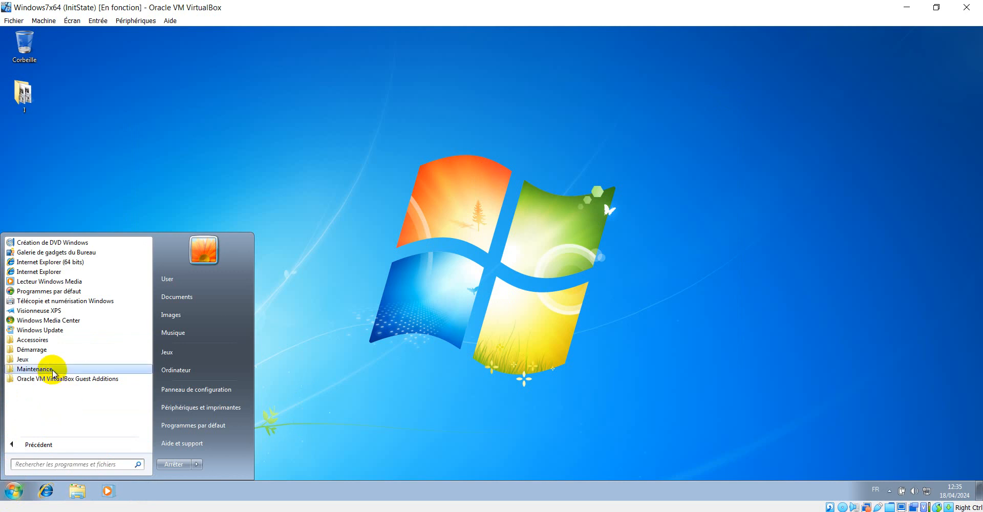
{"action": "left_click", "coordinate": [51, 340]}
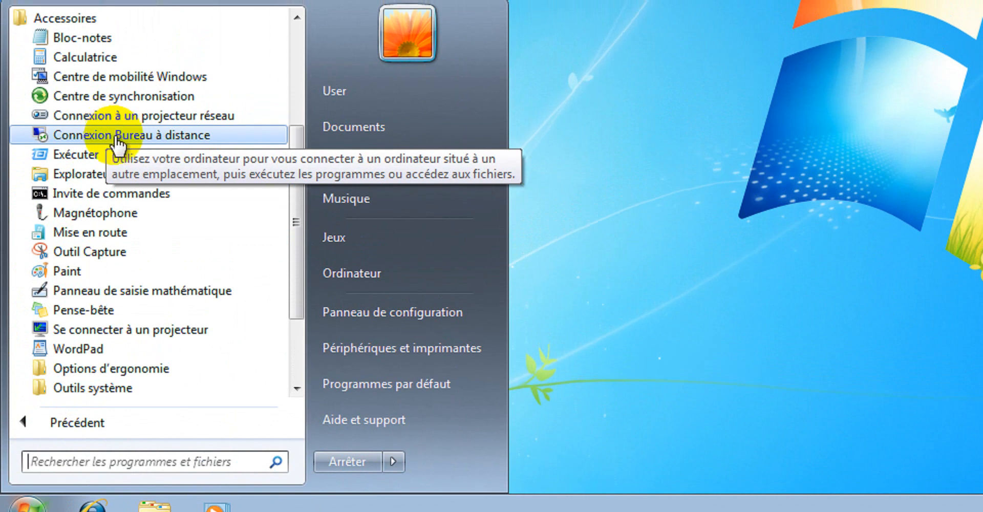
{"action": "left_click", "coordinate": [118, 136]}
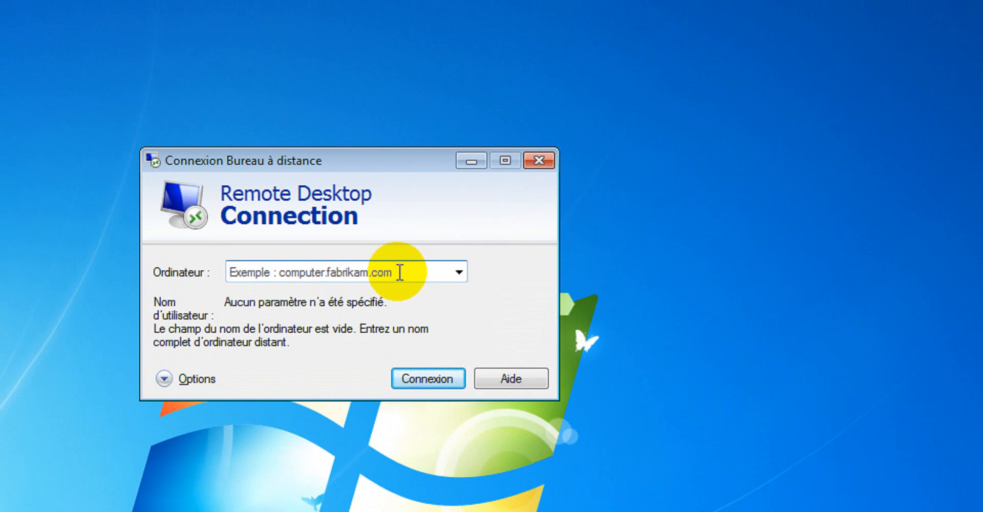
Step: Start typing the remote computer's address in the Ordinateur field, correcting the mistyped '&ç' to '1'
{"action": "left_click", "coordinate": [399, 272]}
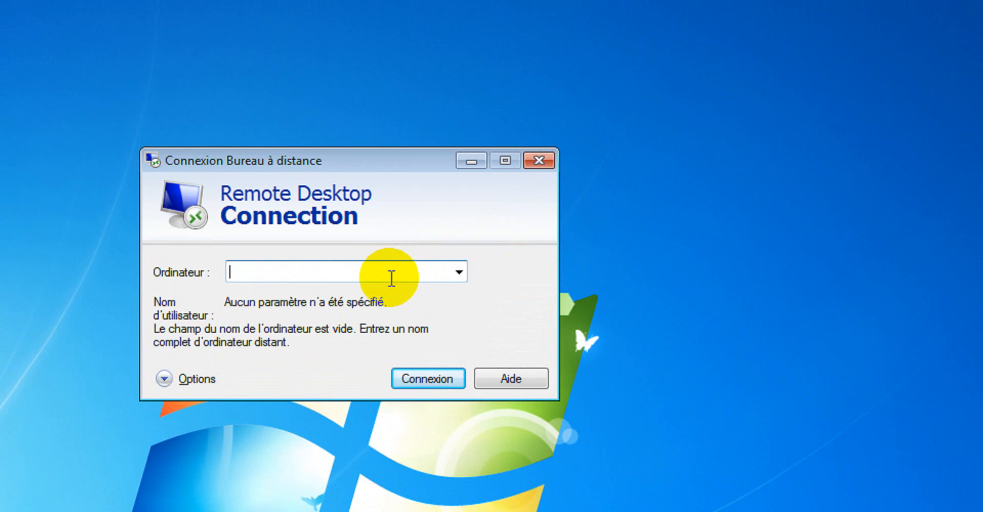
{"action": "type", "text": "&ç"}
{"action": "key", "text": "BackSpace"}
{"action": "key", "text": "BackSpace"}
{"action": "type", "text": "1"}
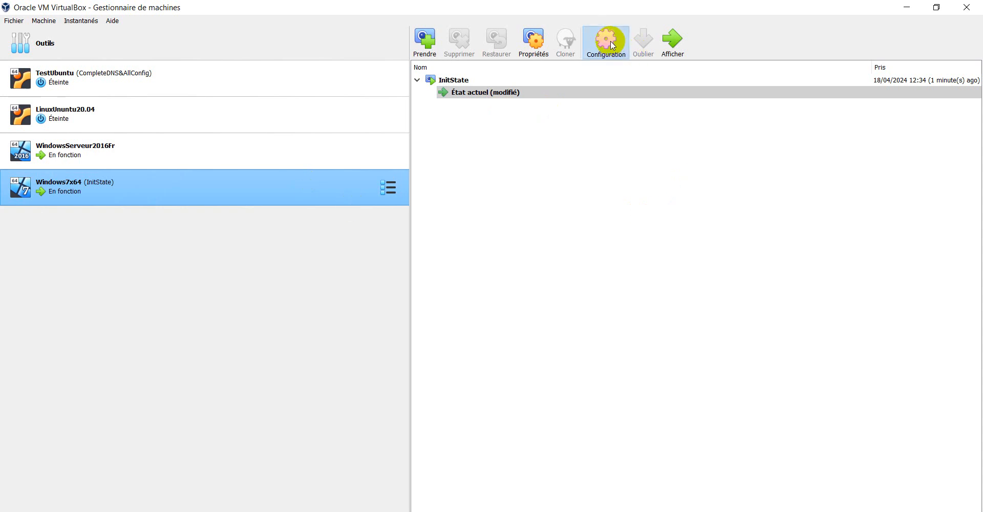
{"action": "left_click", "coordinate": [612, 45]}
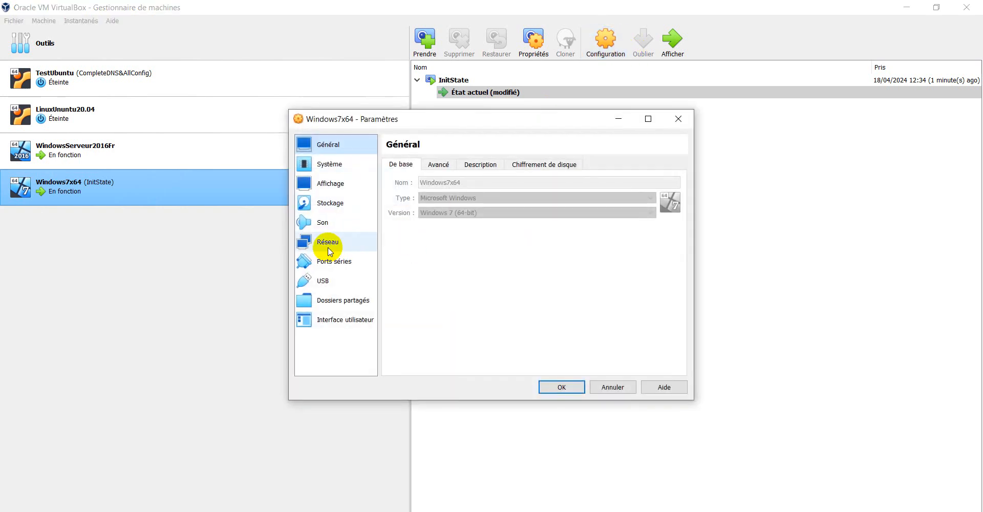
{"action": "left_click", "coordinate": [328, 244]}
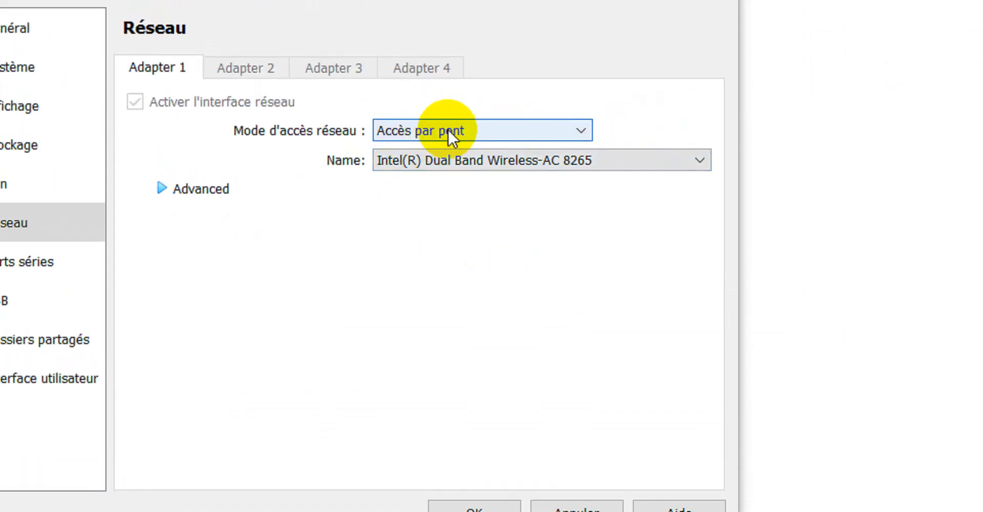
{"action": "left_click", "coordinate": [413, 164]}
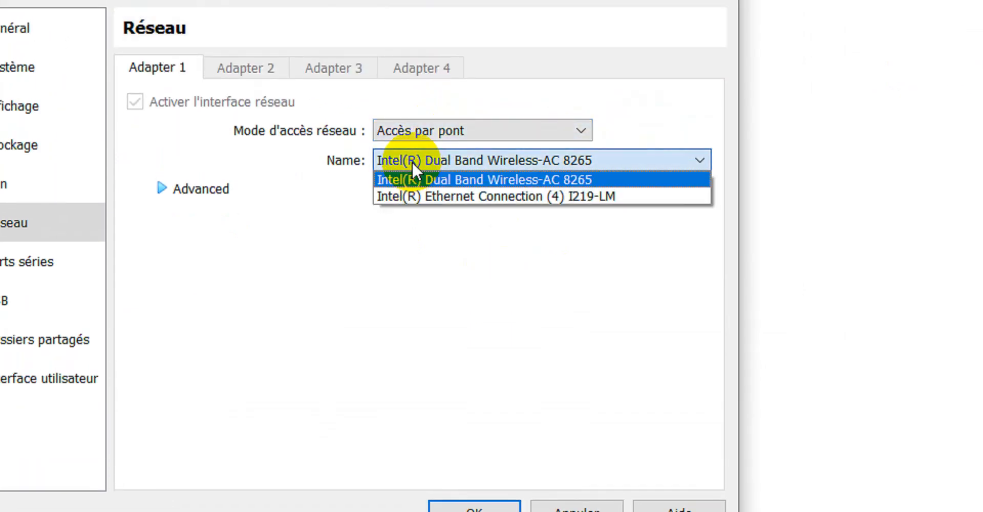
{"action": "left_click", "coordinate": [412, 173]}
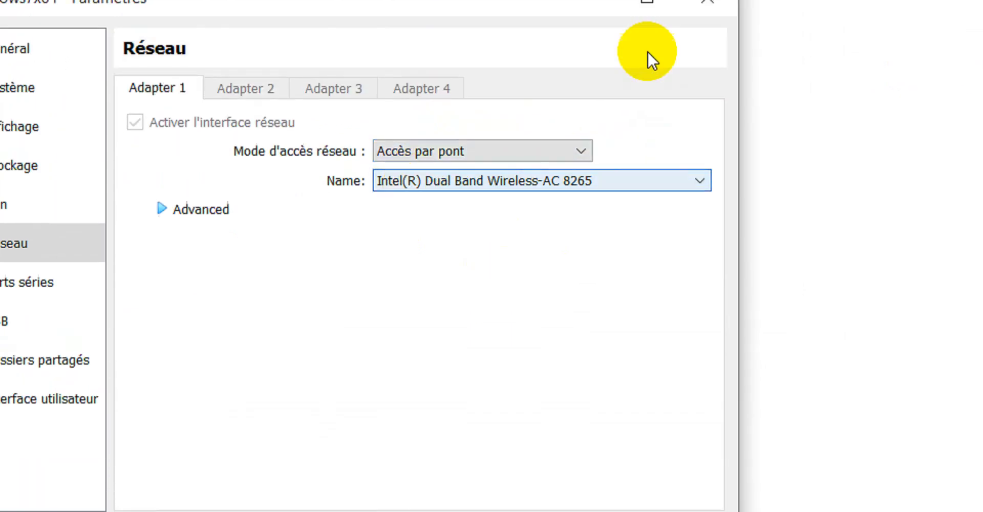
{"action": "left_click", "coordinate": [707, 1]}
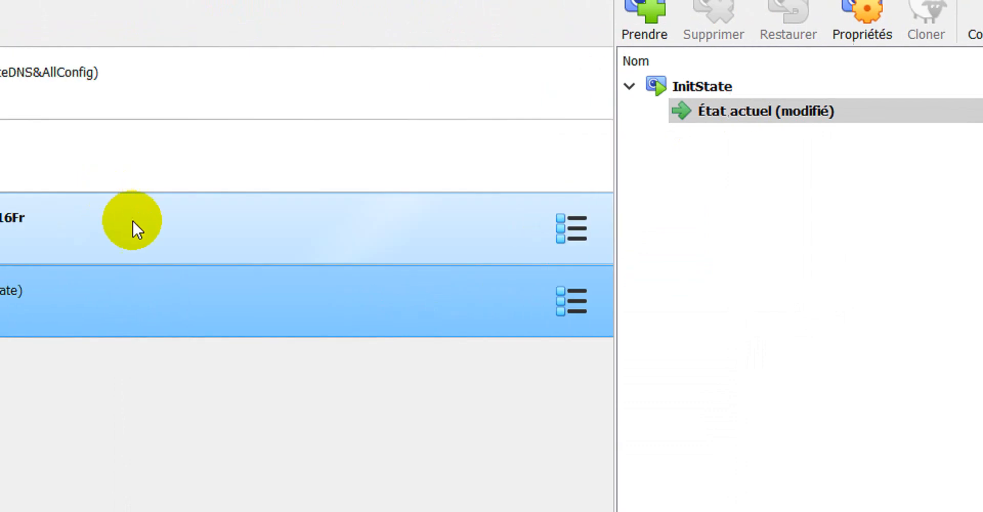
{"action": "left_click", "coordinate": [131, 221]}
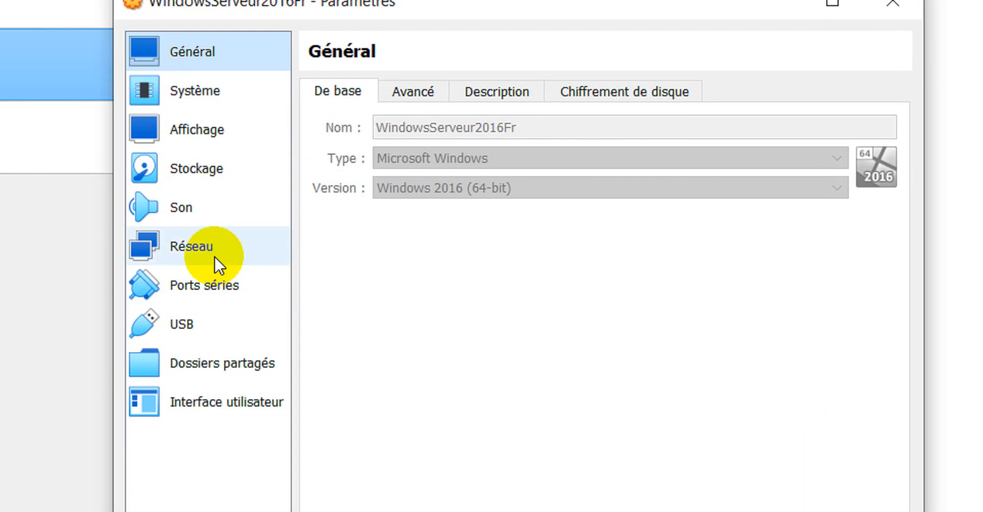
{"action": "left_click", "coordinate": [214, 256]}
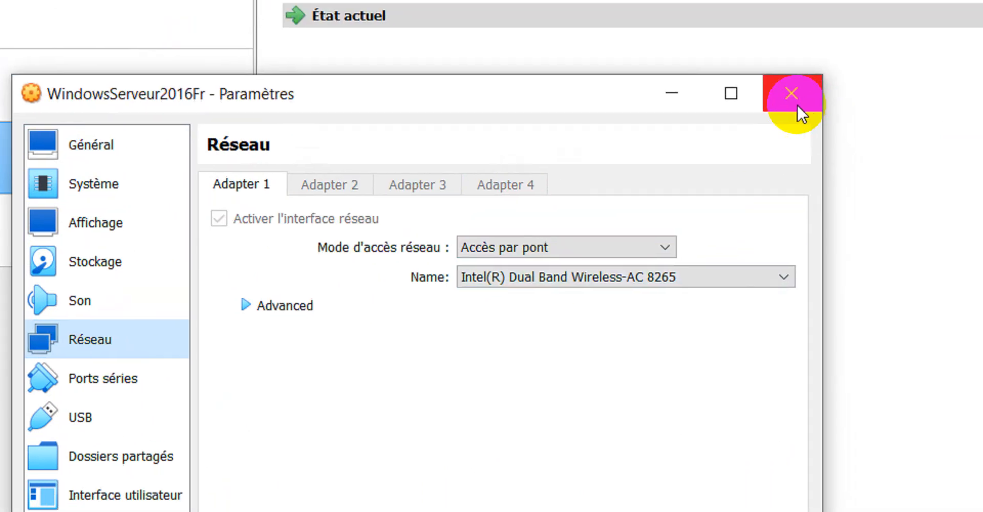
{"action": "left_click", "coordinate": [892, 2]}
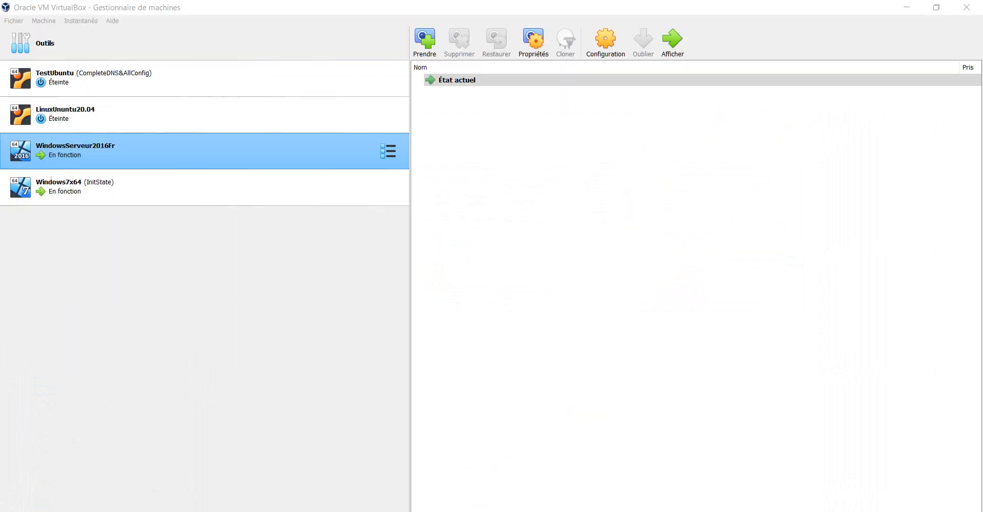
Step: On the Windows 7 VM, run cmd from the Run box, then close that command prompt
{"action": "mouse_move", "coordinate": [226, 509]}
{"action": "left_click", "coordinate": [289, 489]}
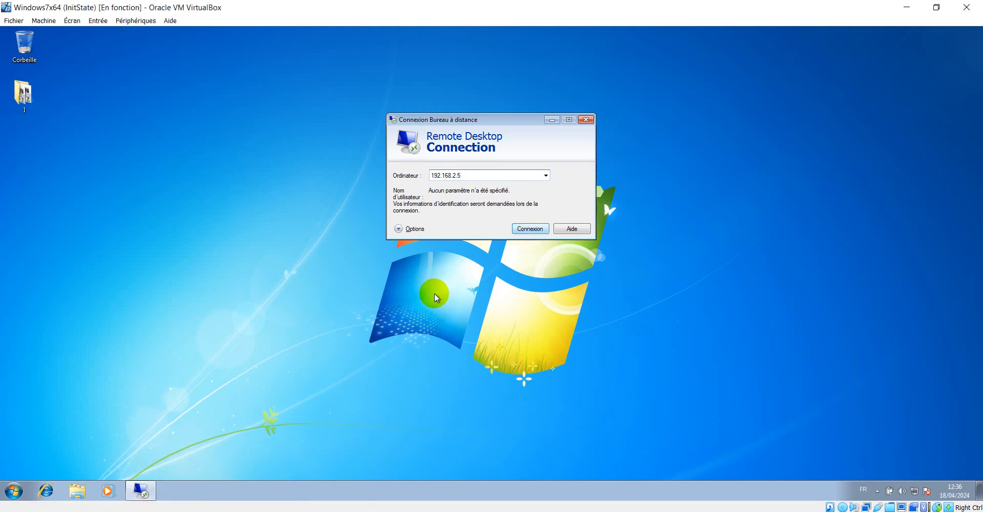
{"action": "left_click", "coordinate": [2, 498]}
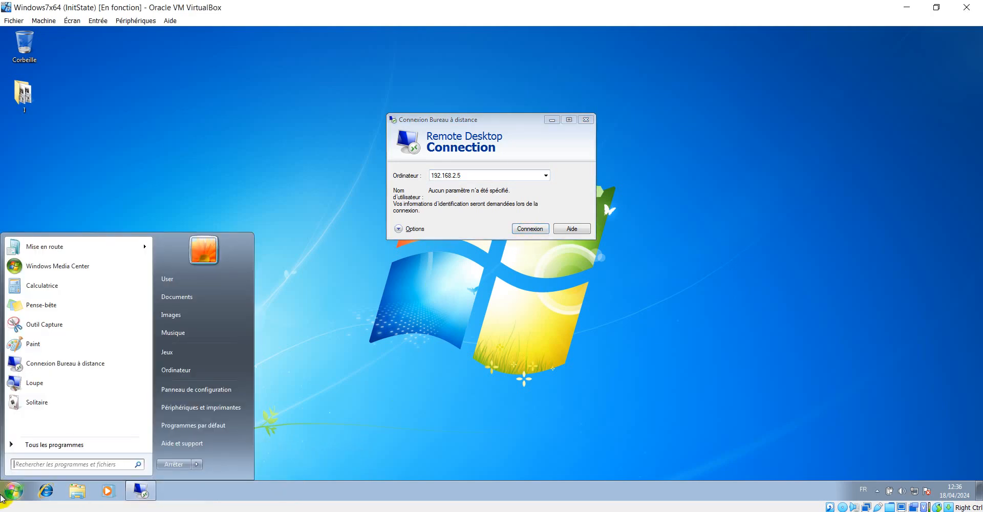
{"action": "left_click", "coordinate": [401, 321]}
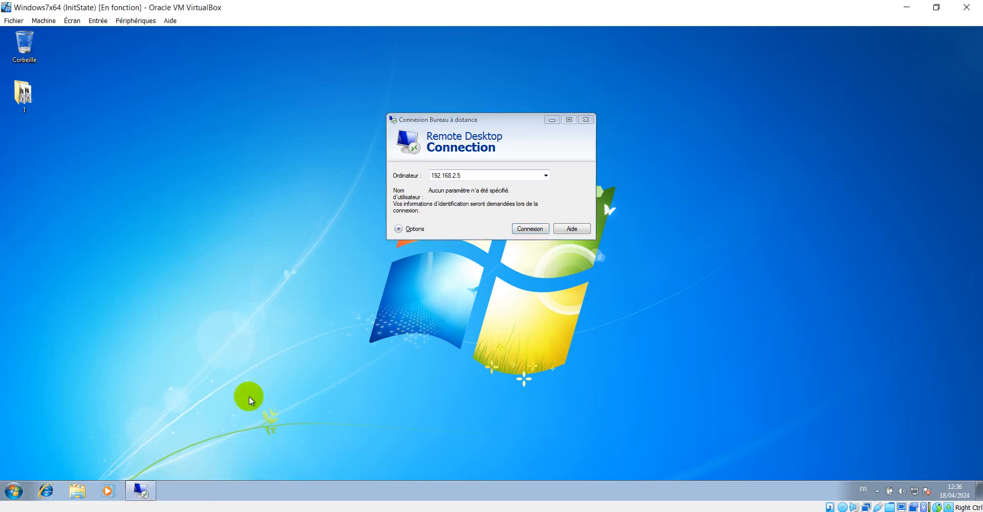
{"action": "key", "text": "super+r"}
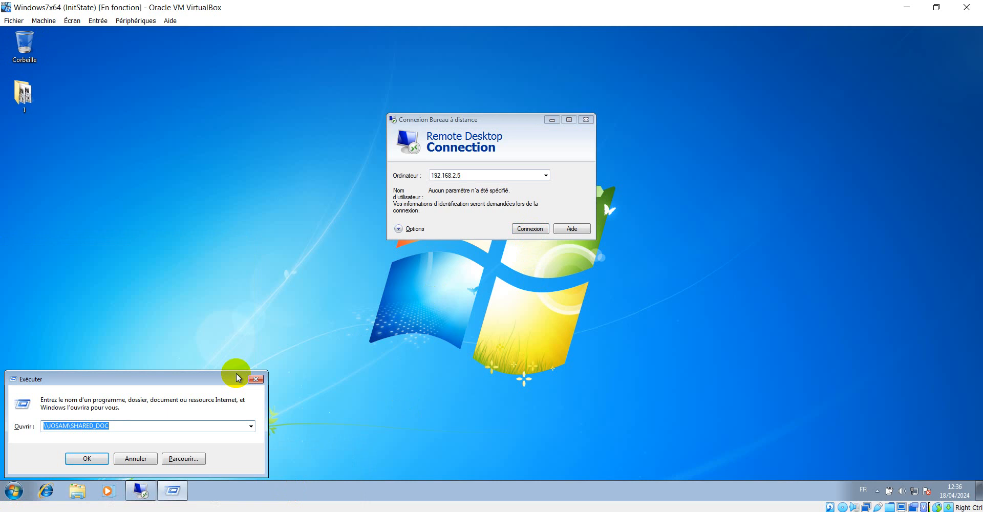
{"action": "type", "text": "cmd"}
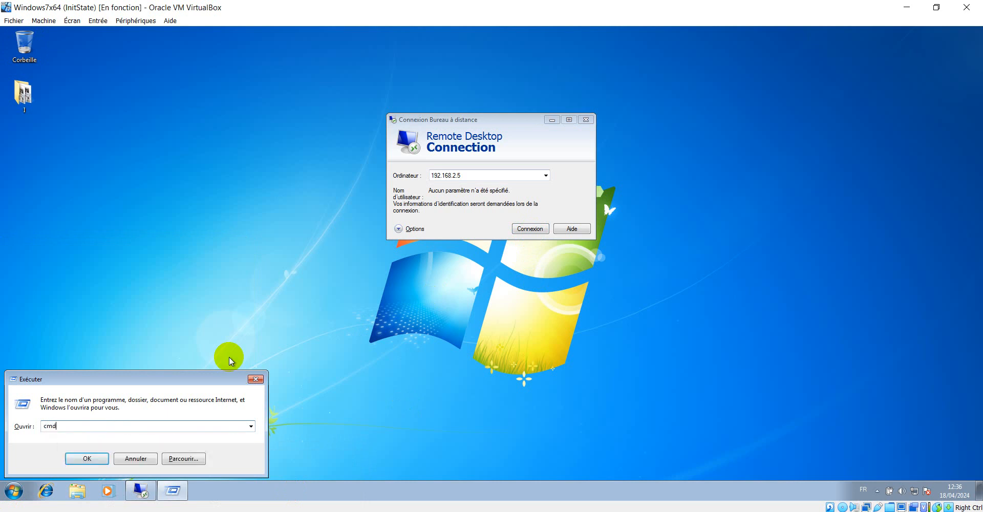
{"action": "left_click", "coordinate": [79, 456]}
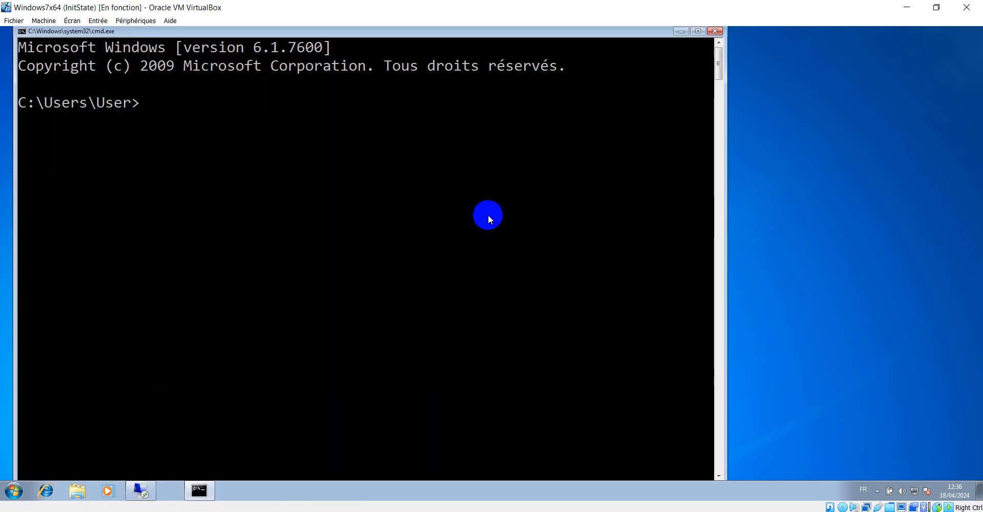
{"action": "left_click", "coordinate": [715, 31]}
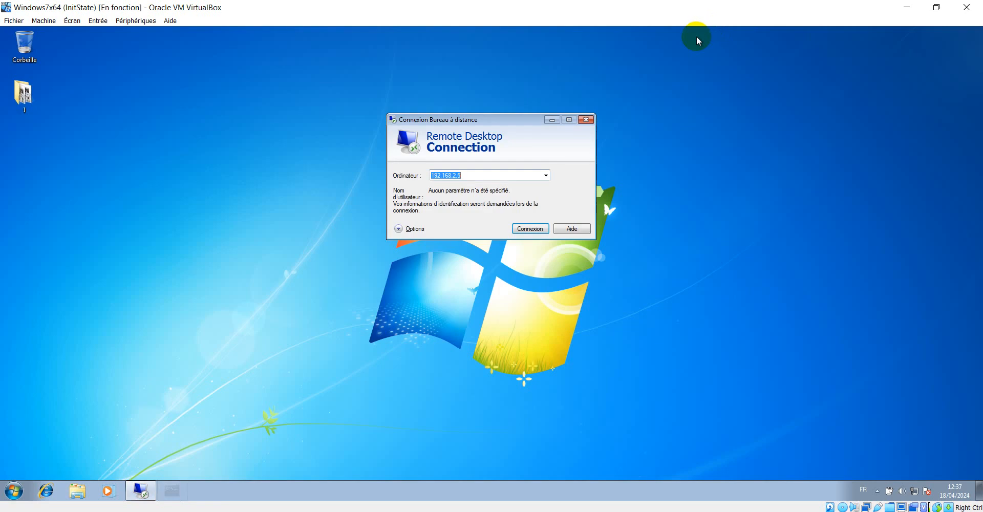
Step: Launch Command Prompt from Start > Tous les programmes > Accessoires
{"action": "left_click", "coordinate": [26, 491]}
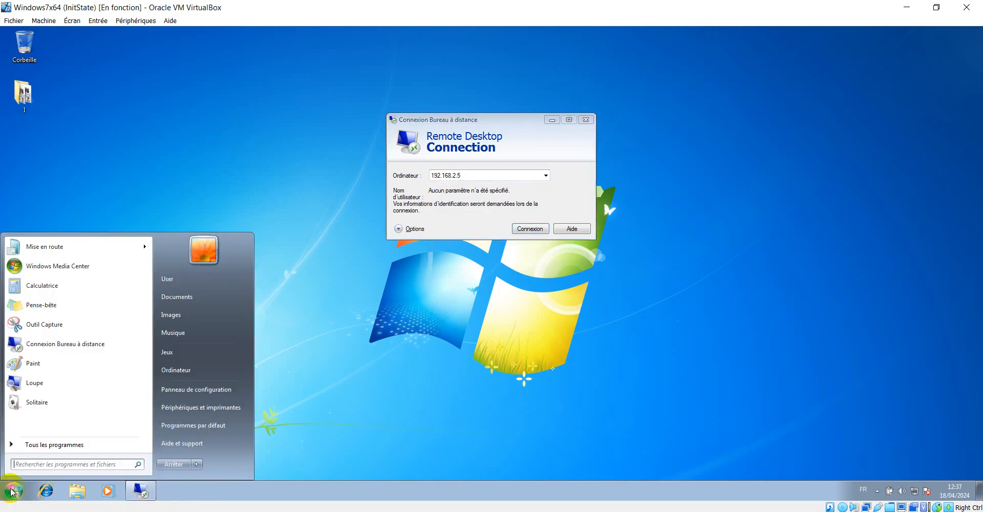
{"action": "left_click", "coordinate": [59, 445]}
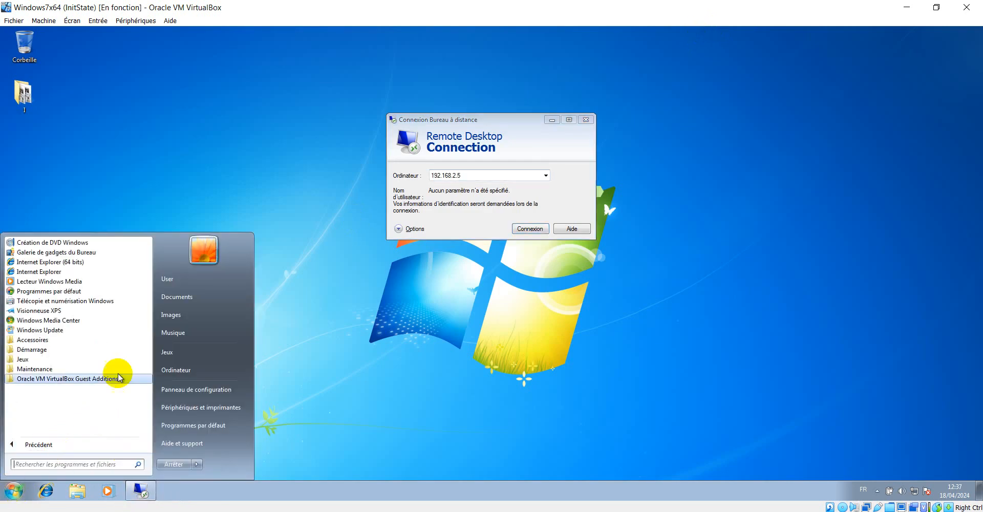
{"action": "left_click", "coordinate": [56, 340]}
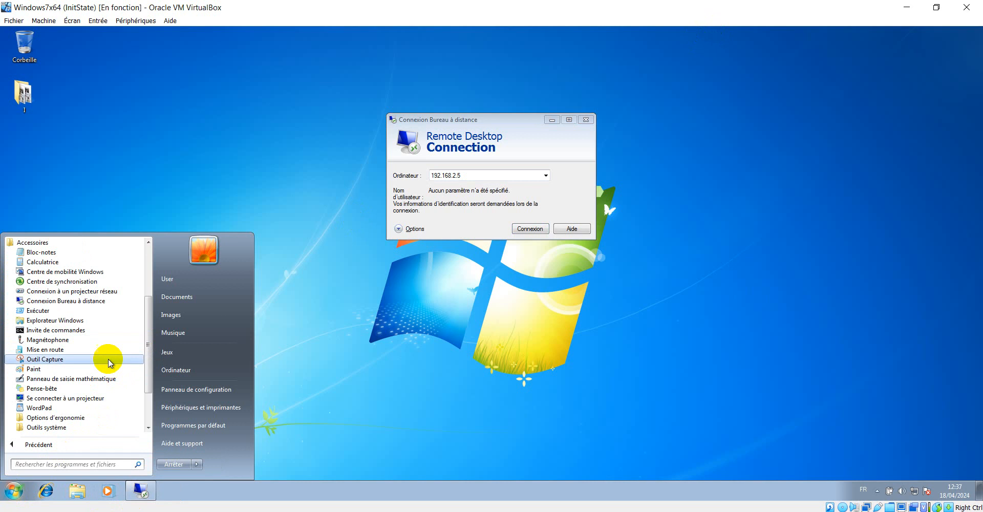
{"action": "scroll", "coordinate": [90, 368], "scroll_direction": "down", "scroll_amount": 1}
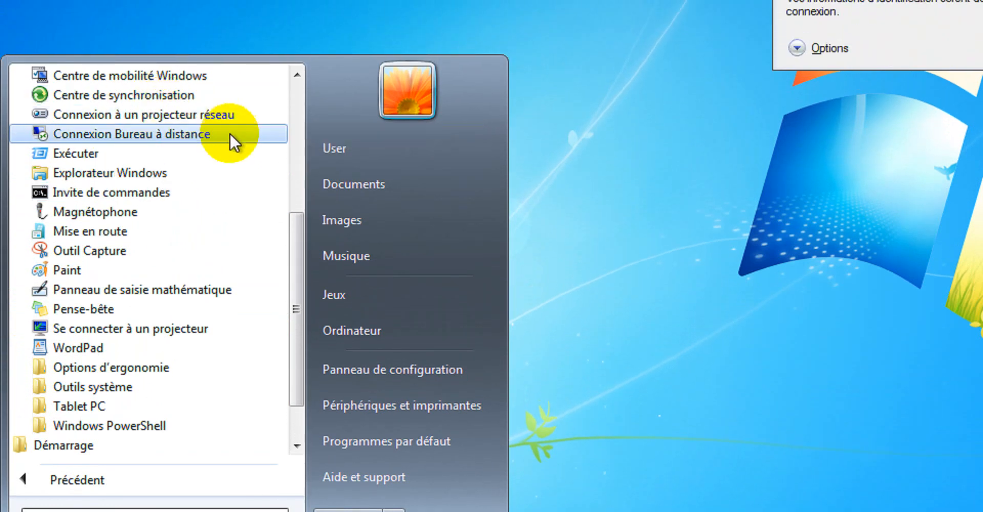
{"action": "scroll", "coordinate": [228, 111], "scroll_direction": "up", "scroll_amount": 3}
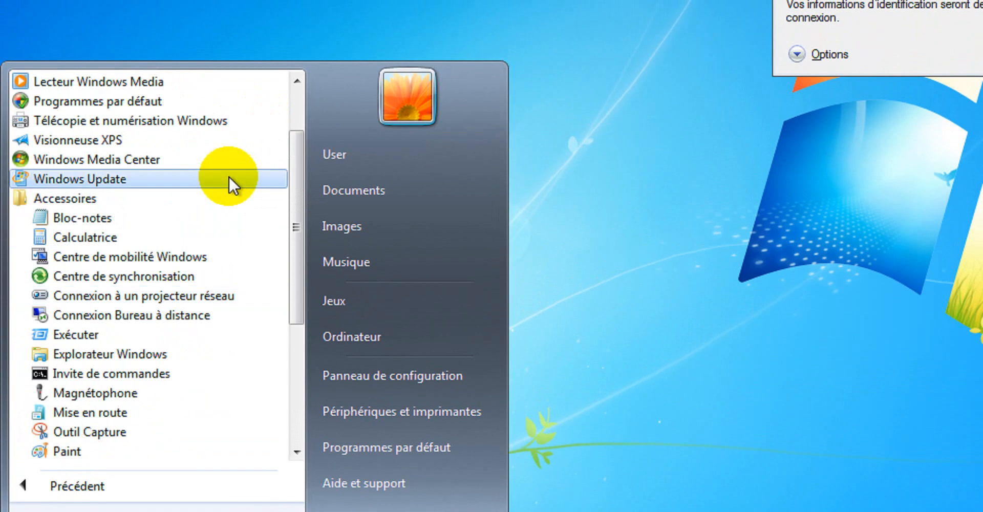
{"action": "scroll", "coordinate": [138, 339], "scroll_direction": "down", "scroll_amount": 2}
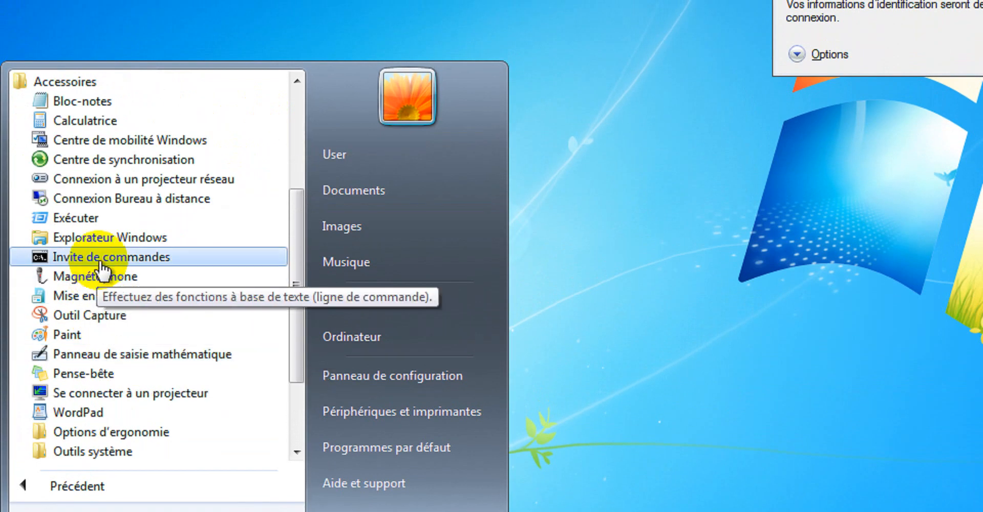
{"action": "left_click", "coordinate": [96, 259]}
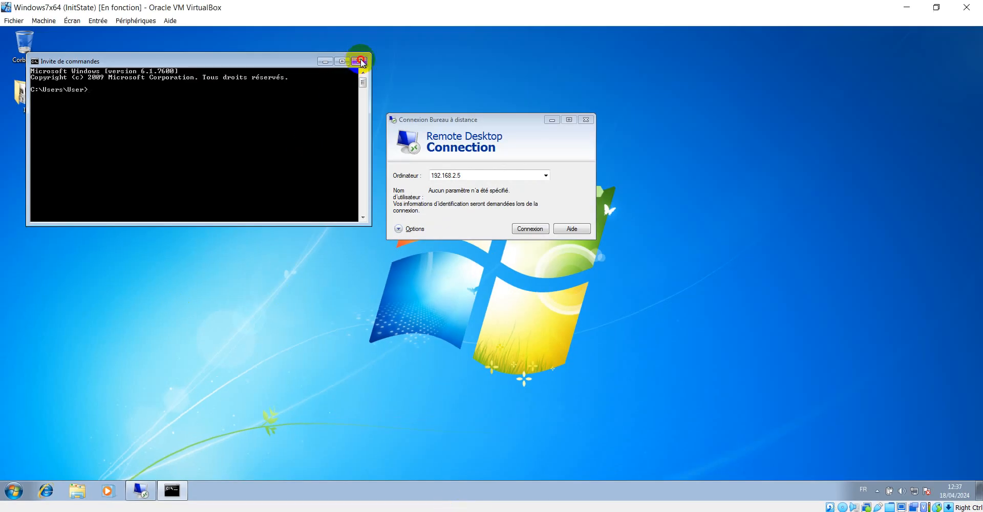
Step: Close the old command prompt and start a fresh one with cmd from the Run box
{"action": "left_click", "coordinate": [392, 0]}
{"action": "key", "text": "super+r"}
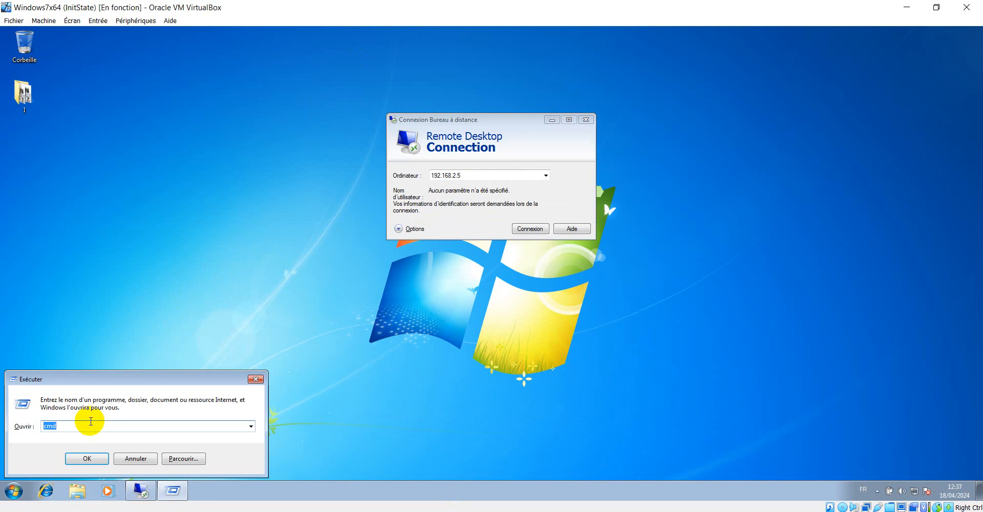
{"action": "left_click", "coordinate": [82, 456]}
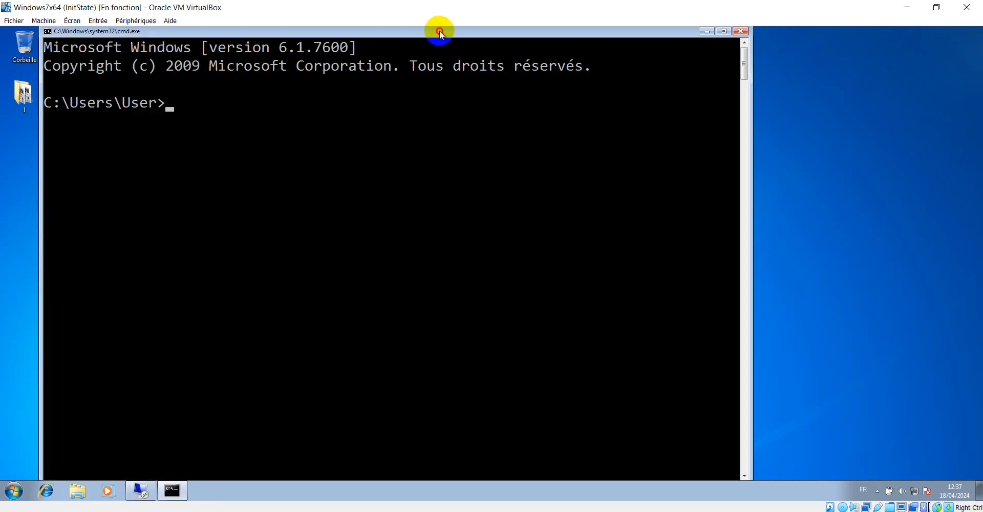
Step: Run 'ping 192.168.2.5' in the Windows 7 command prompt, which times out
{"action": "left_click_drag", "start_coordinate": [438, 30], "coordinate": [421, 46]}
{"action": "type", "text": "pi"}
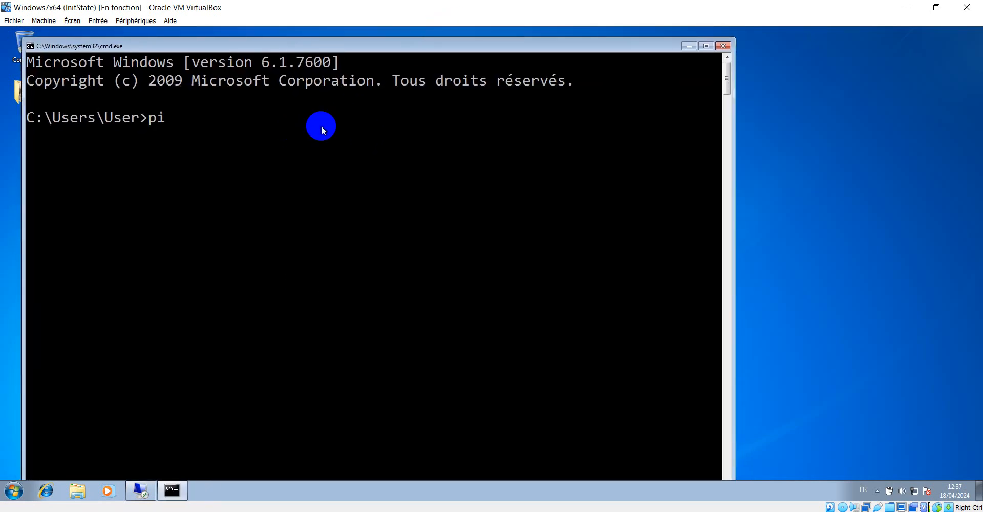
{"action": "type", "text": "ng 192"}
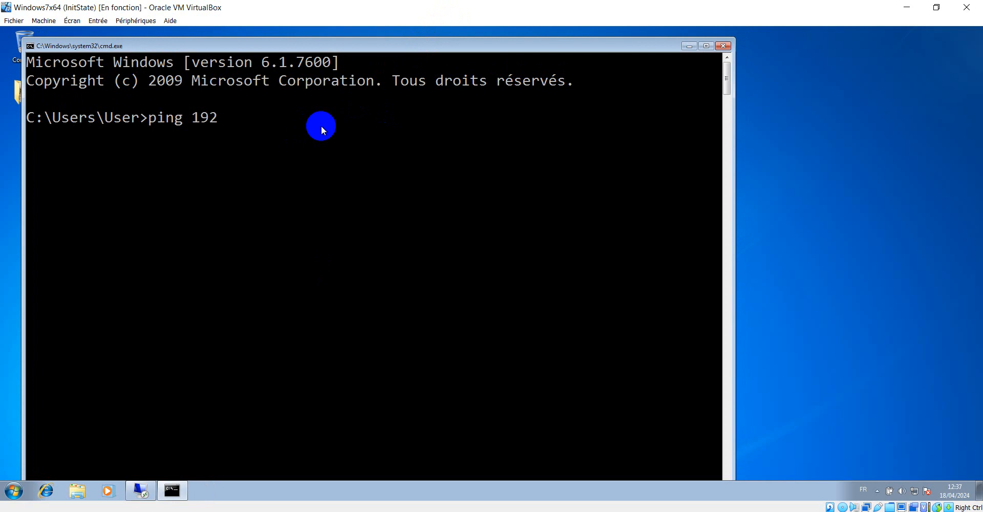
{"action": "type", "text": "/"}
{"action": "key", "text": "BackSpace"}
{"action": "type", "text": ".169"}
{"action": "key", "text": "BackSpace"}
{"action": "type", "text": "8.2.5"}
{"action": "key", "text": "Return"}
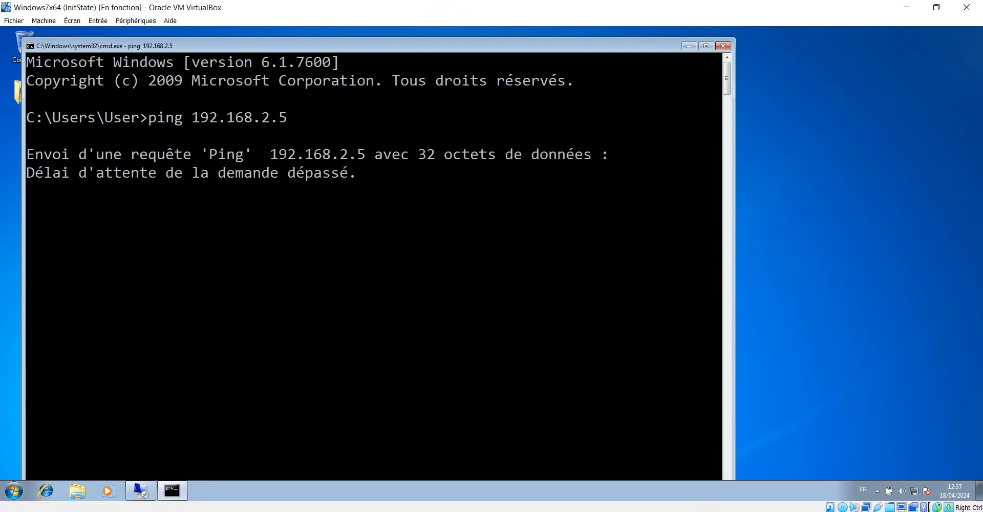
Step: Open an administrator cmd on WindowsServeur2016Fr, then return to Windows7x64's failed ping to 192.168.2.5
{"action": "mouse_move", "coordinate": [226, 509]}
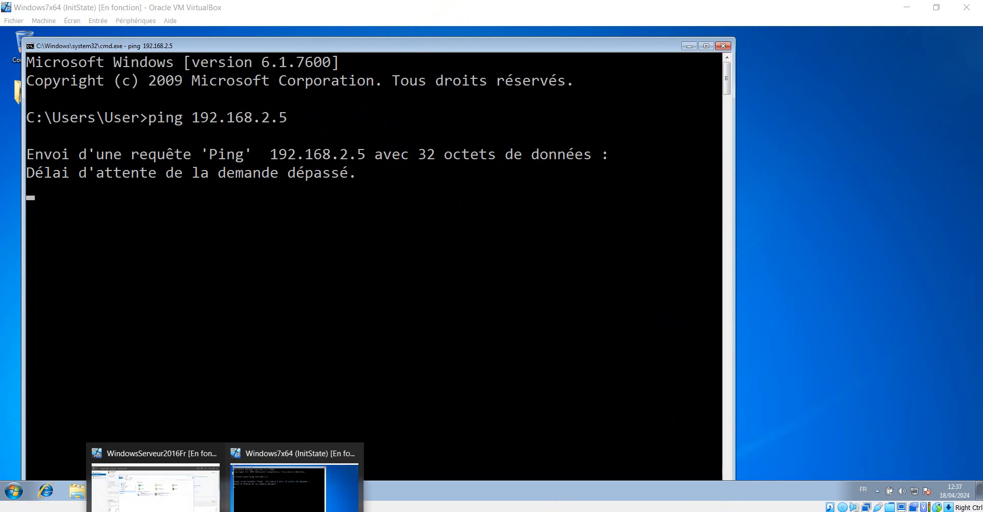
{"action": "left_click", "coordinate": [170, 499]}
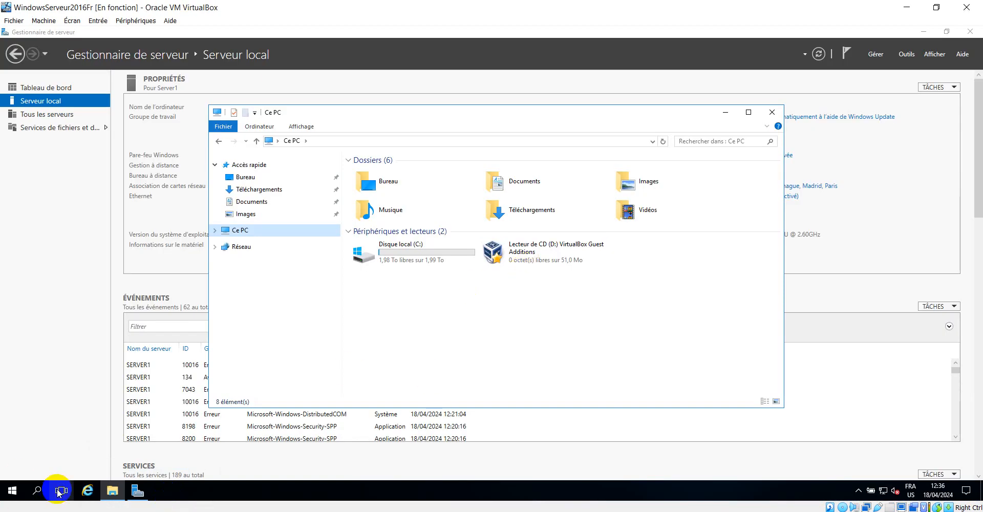
{"action": "key", "text": "super+r"}
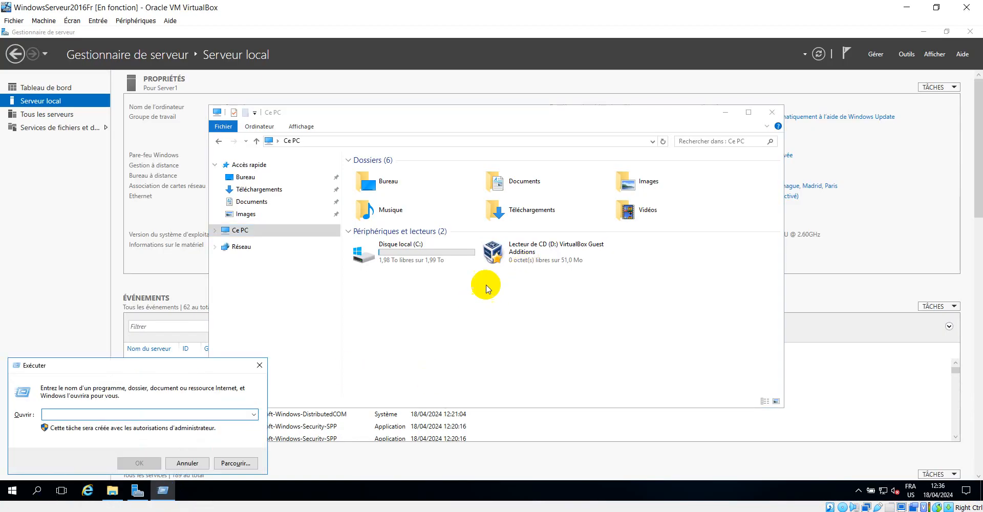
{"action": "type", "text": "cm"}
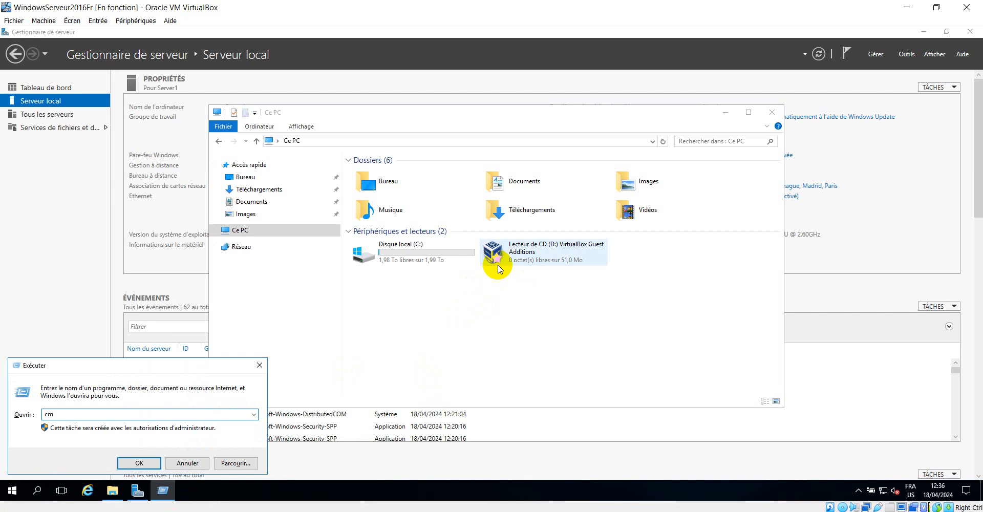
{"action": "type", "text": "d"}
{"action": "key", "text": "Return"}
{"action": "left_click_drag", "start_coordinate": [475, 117], "coordinate": [496, 165]}
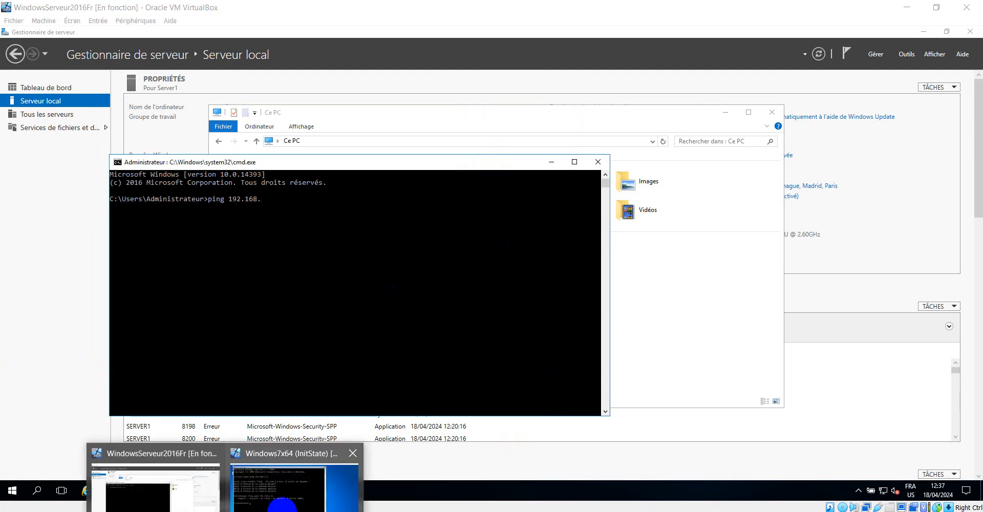
{"action": "left_click", "coordinate": [283, 491]}
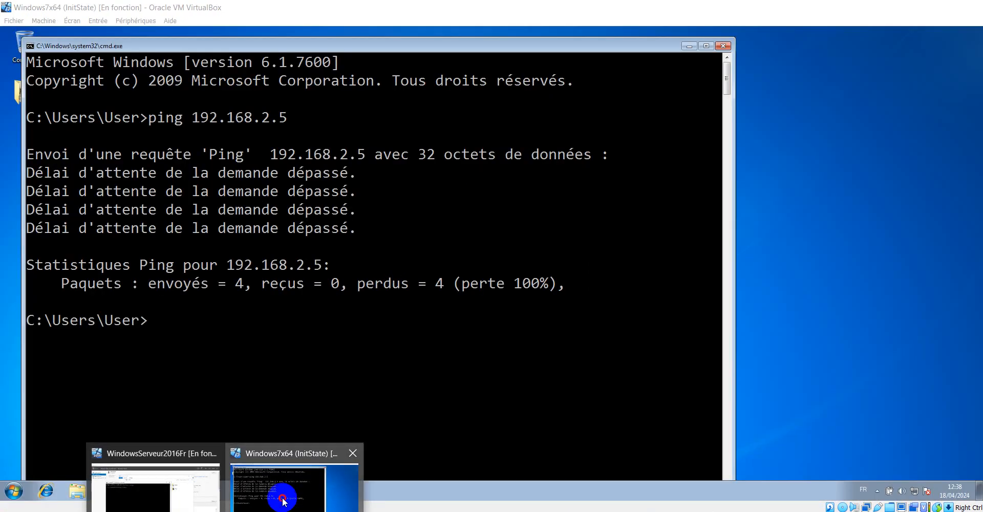
Step: Change the Local Area Connection's IPv4 address to 192.168.2.10 by setting the third octet to 2
{"action": "right_click", "coordinate": [913, 491]}
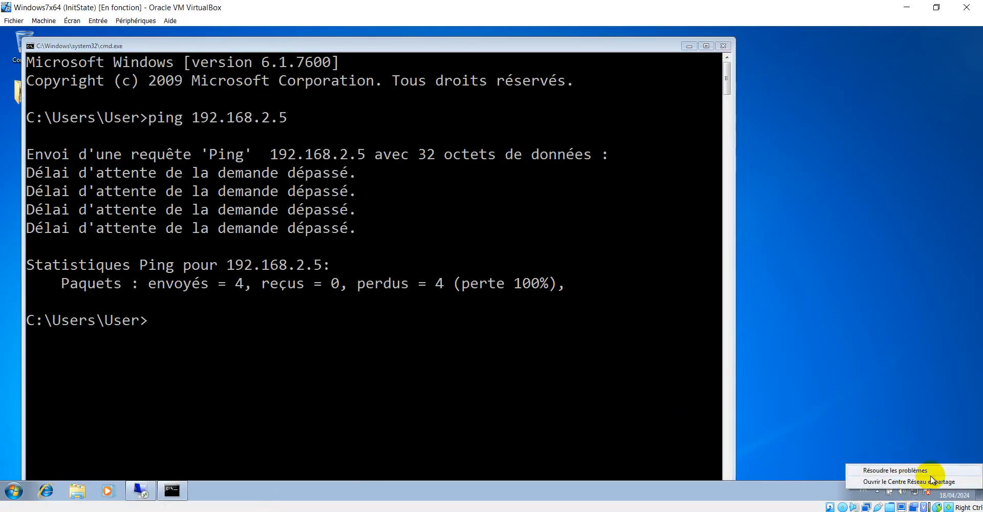
{"action": "left_click", "coordinate": [913, 481]}
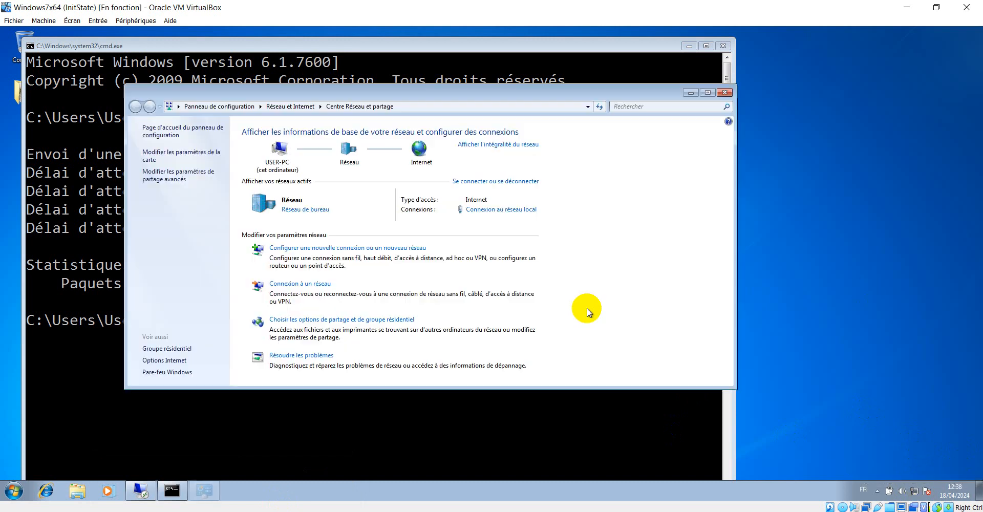
{"action": "left_click", "coordinate": [503, 209]}
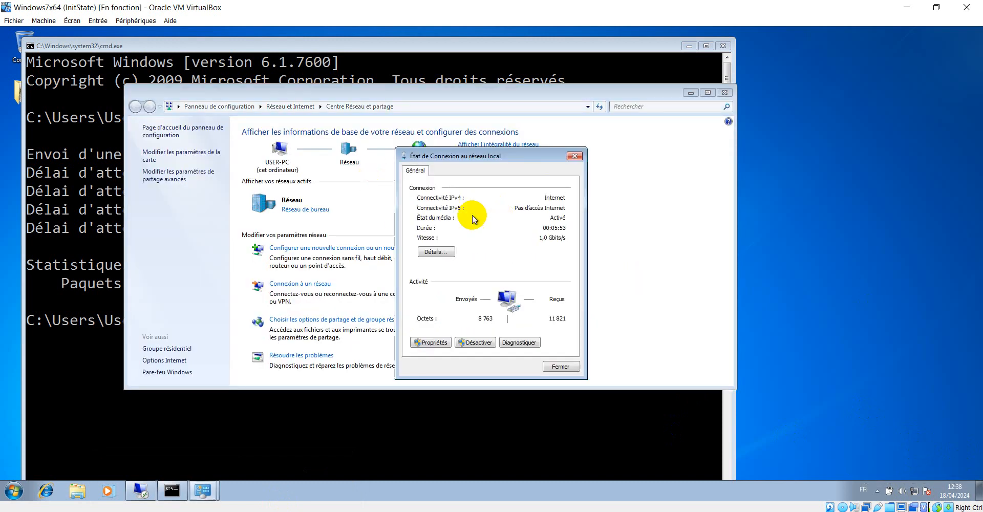
{"action": "left_click", "coordinate": [444, 343]}
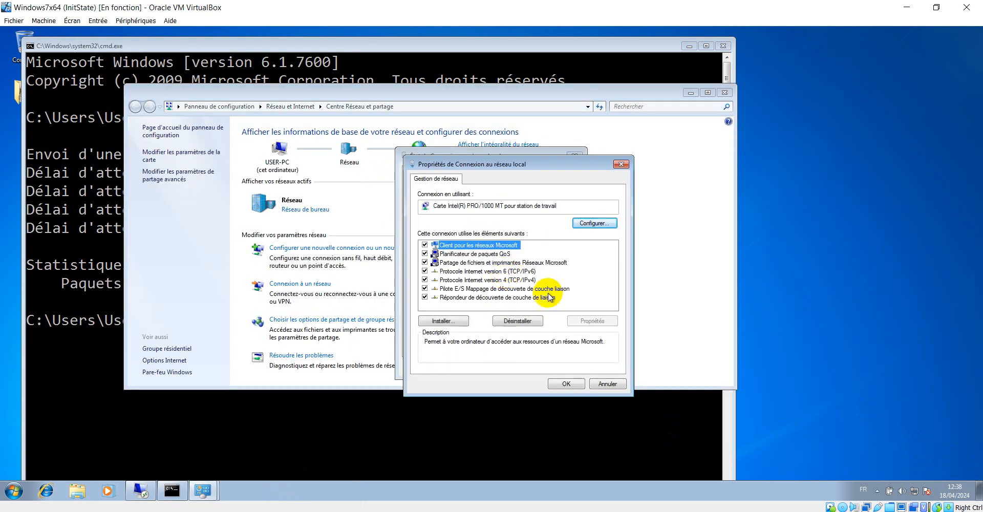
{"action": "left_click", "coordinate": [507, 280]}
{"action": "double_click", "coordinate": [507, 280]}
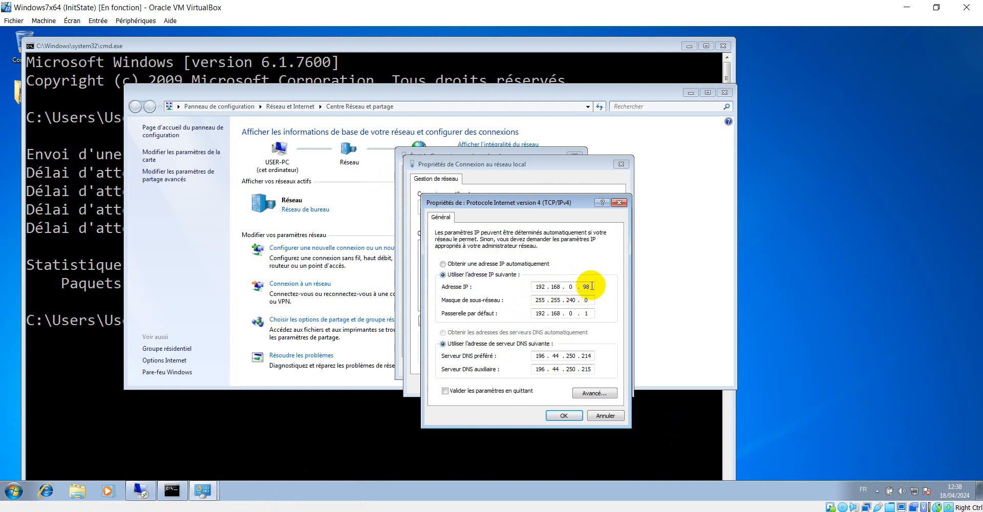
{"action": "left_click", "coordinate": [570, 286]}
{"action": "double_click", "coordinate": [570, 286]}
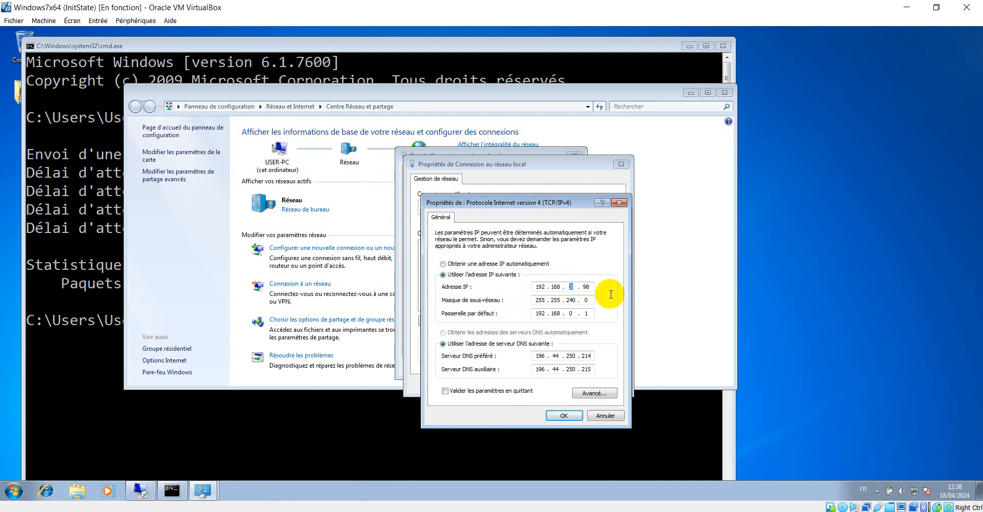
{"action": "type", "text": "2"}
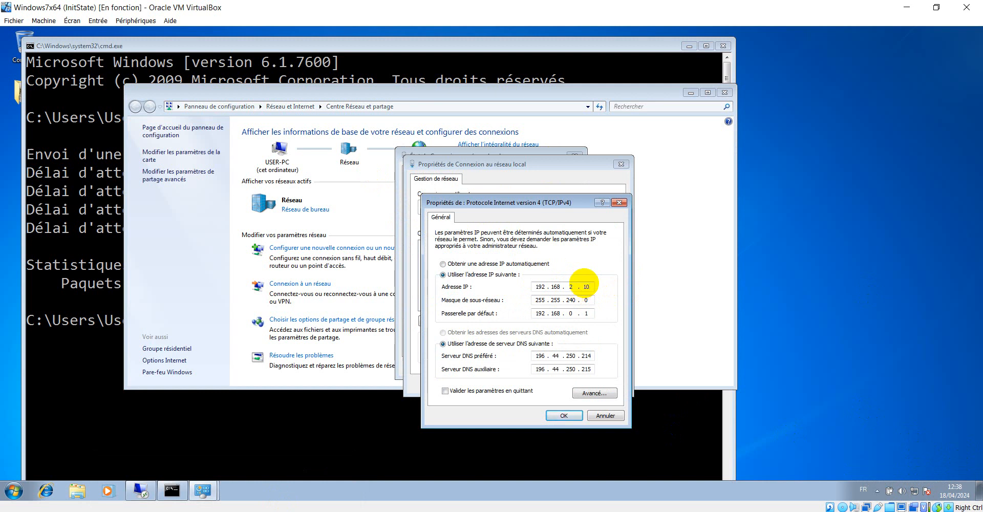
{"action": "left_click", "coordinate": [575, 419]}
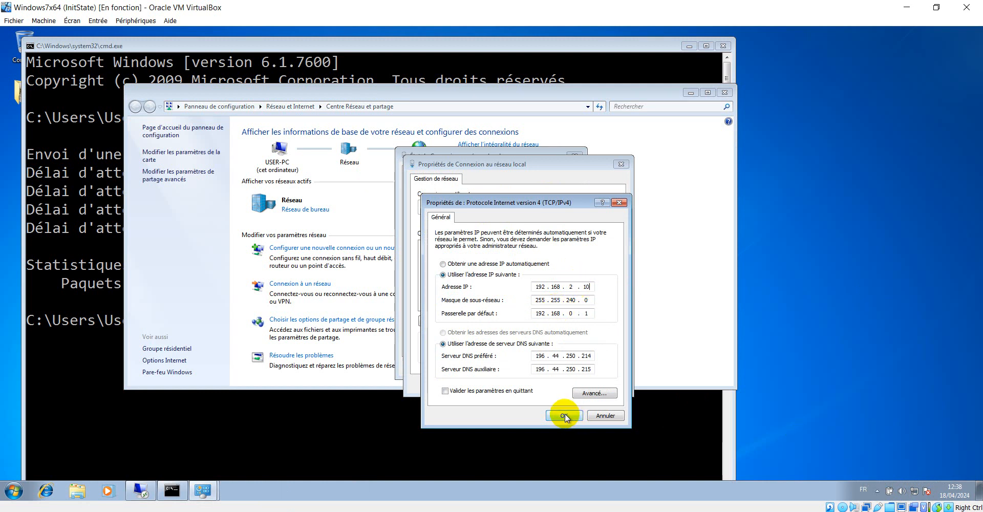
{"action": "left_click", "coordinate": [564, 414]}
{"action": "left_click", "coordinate": [559, 385]}
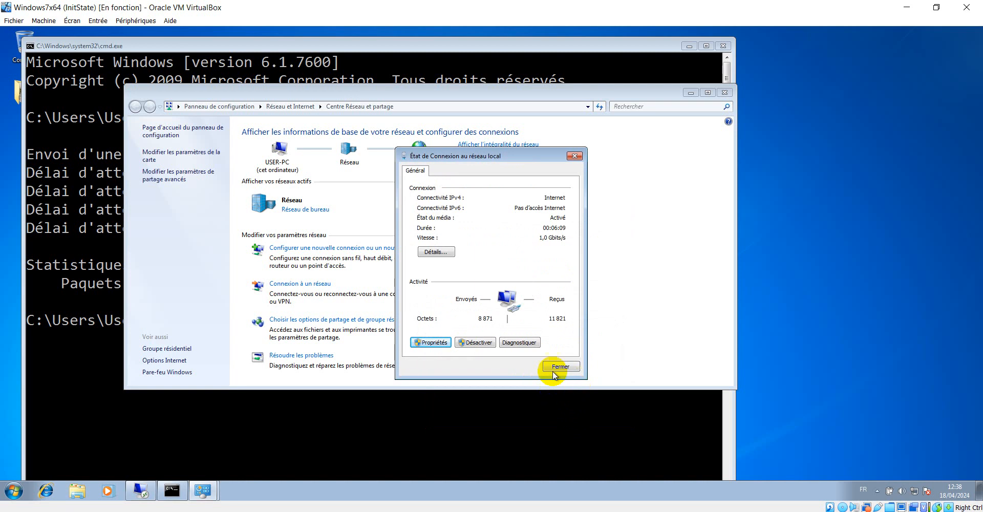
Step: Disable, then re-enable Local Area Connection in adapter settings, and recall the ping command in cmd
{"action": "left_click", "coordinate": [477, 342]}
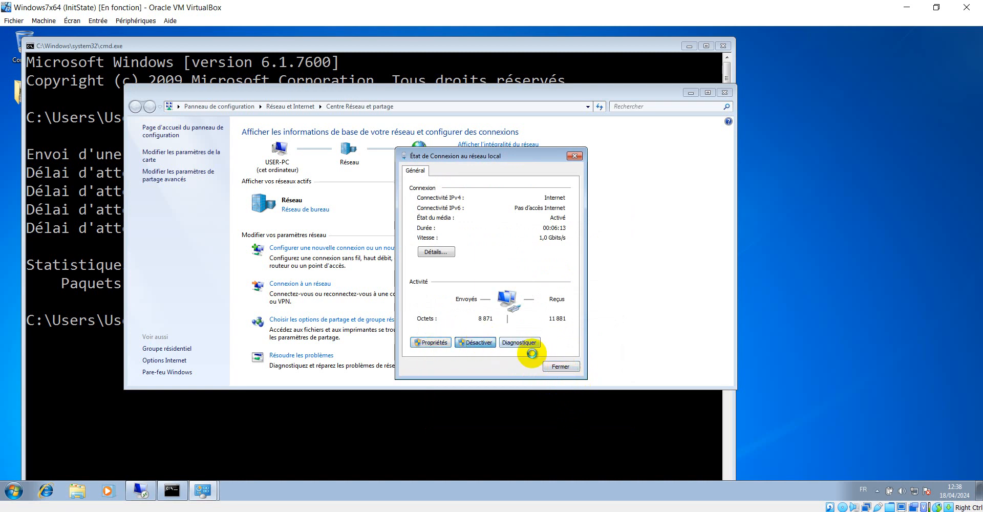
{"action": "left_click", "coordinate": [574, 157]}
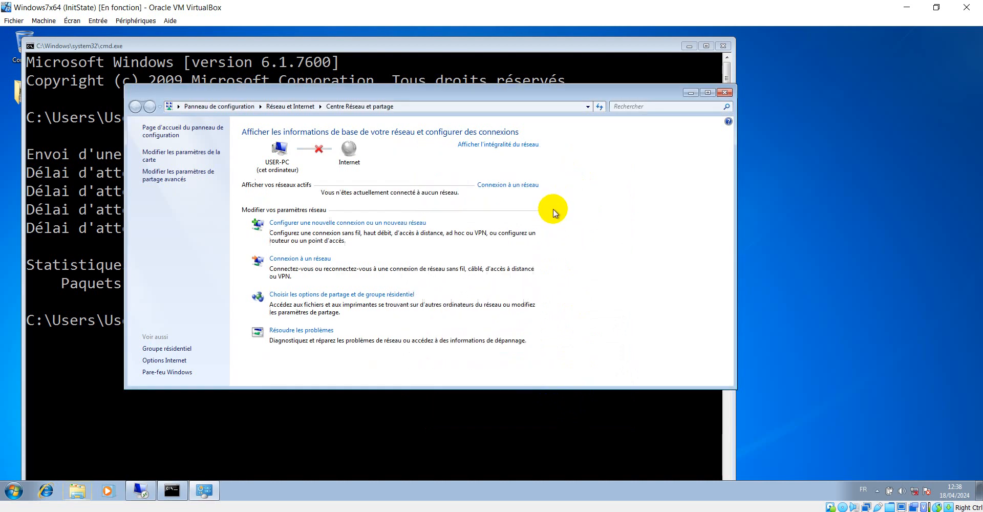
{"action": "left_click", "coordinate": [164, 153]}
{"action": "left_click", "coordinate": [189, 156]}
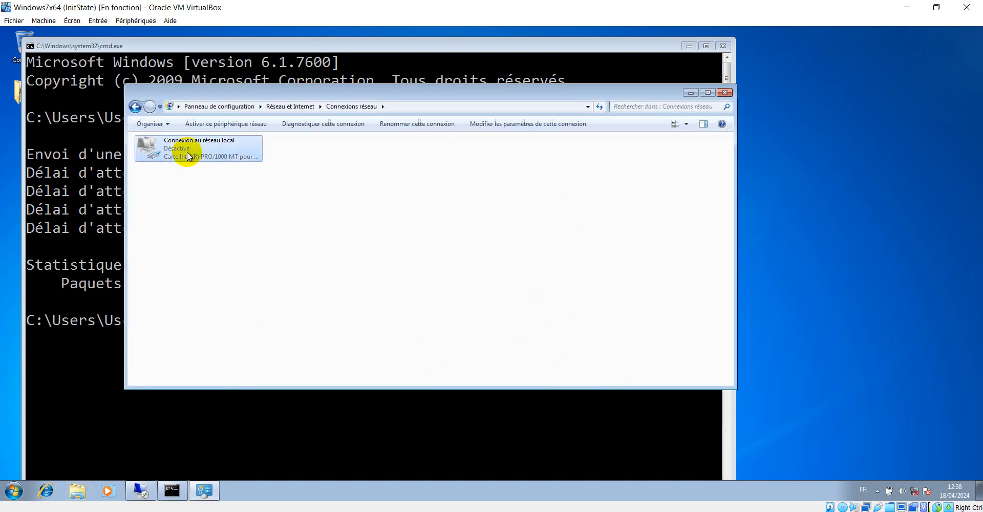
{"action": "right_click", "coordinate": [189, 156]}
{"action": "left_click", "coordinate": [215, 159]}
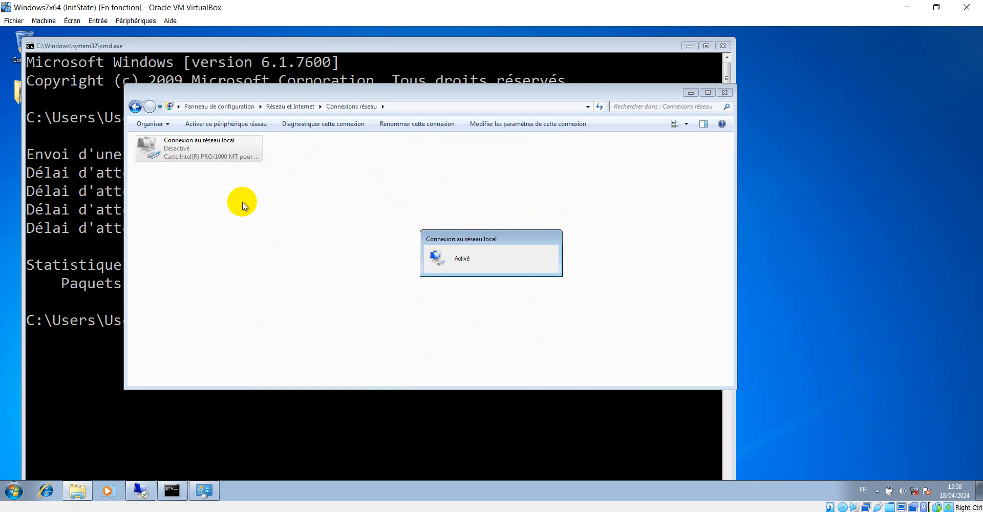
{"action": "left_click", "coordinate": [135, 106]}
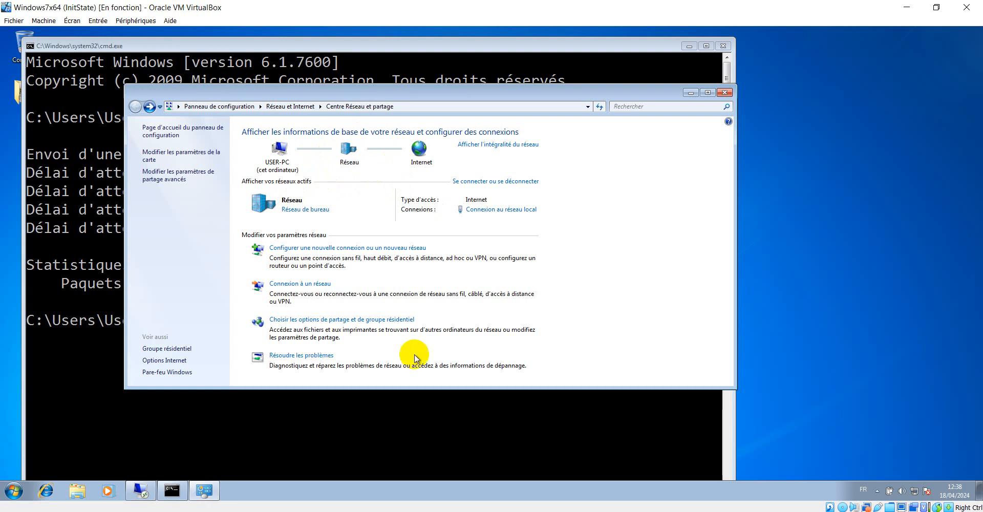
{"action": "left_click", "coordinate": [340, 438]}
{"action": "key", "text": "Up"}
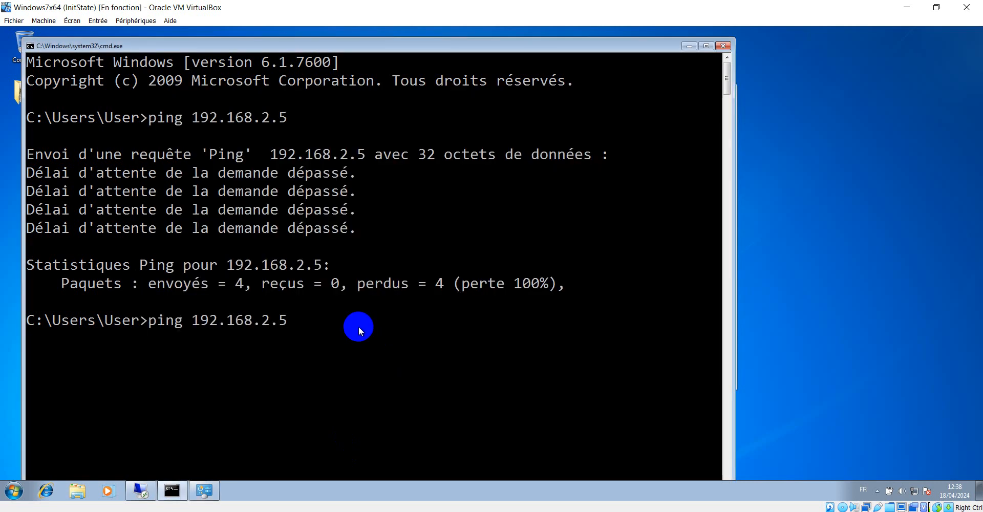
Step: Rerun the ping to 192.168.2.5 on Windows 7, then ping 192.168.2.10 from the server's cmd
{"action": "key", "text": "Return"}
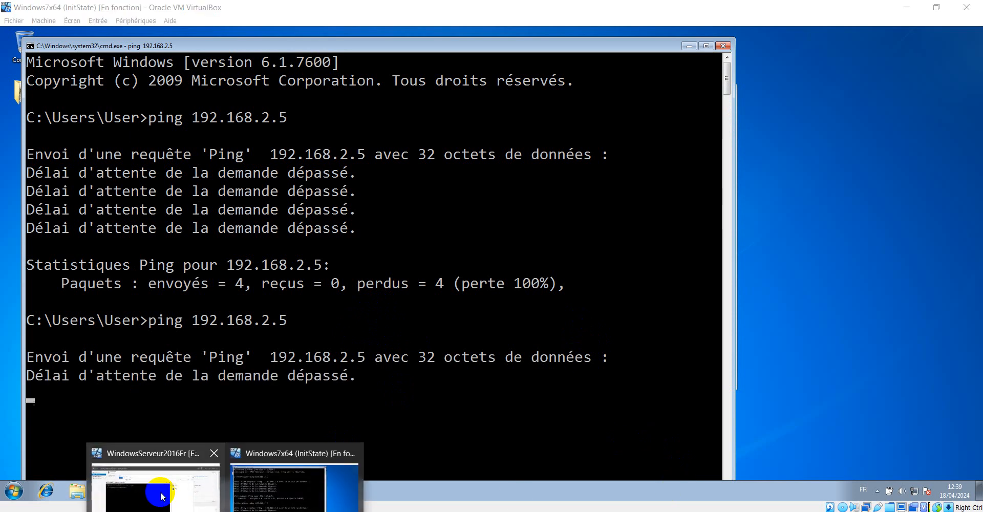
{"action": "left_click", "coordinate": [289, 468]}
{"action": "left_click", "coordinate": [314, 290]}
{"action": "left_click", "coordinate": [324, 268]}
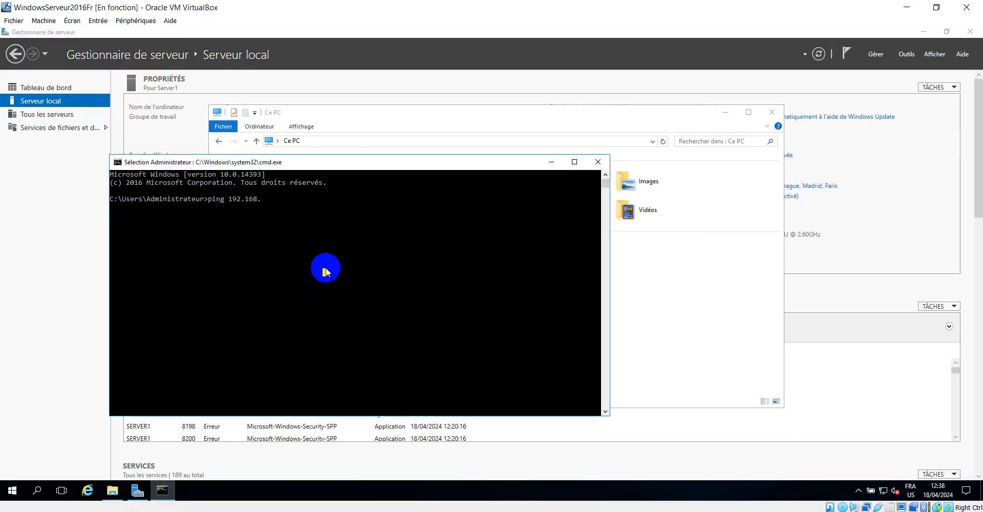
{"action": "type", "text": "@"}
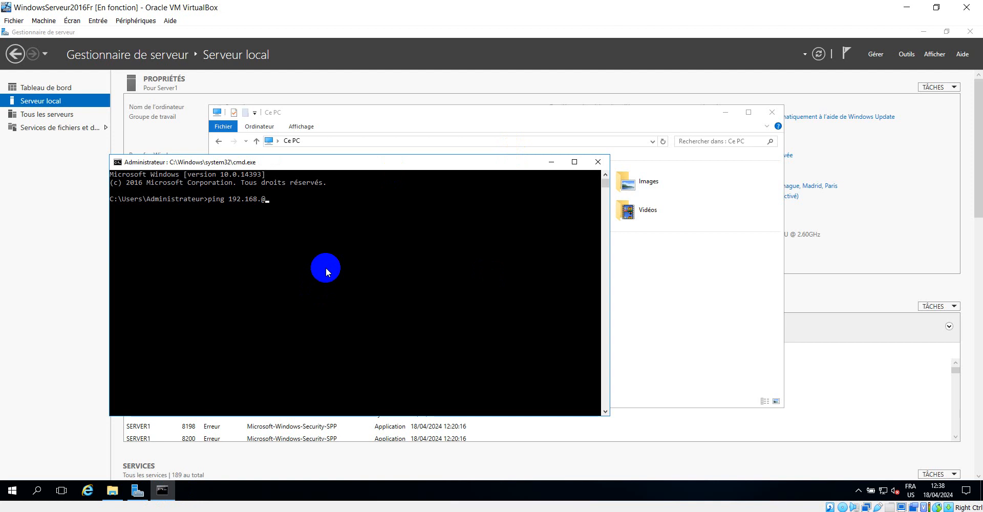
{"action": "key", "text": "BackSpace"}
{"action": "type", "text": "2.10"}
{"action": "key", "text": "Return"}
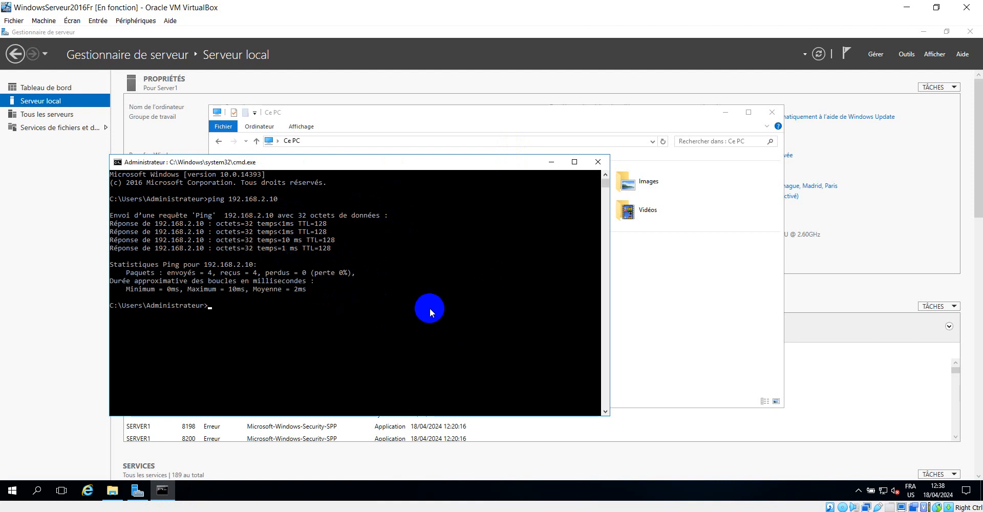
{"action": "left_click", "coordinate": [551, 163]}
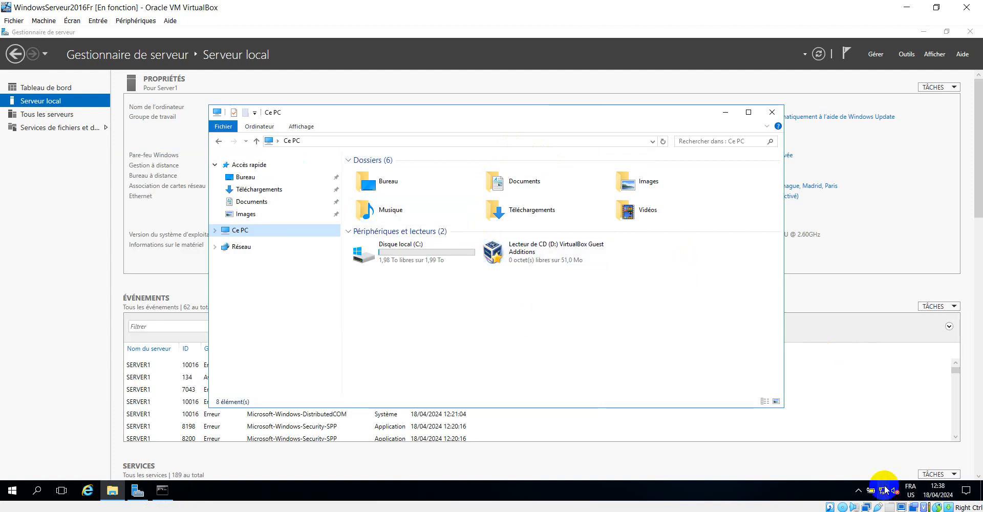
Step: On the server, open and close Control Panel and then Network and Sharing Center
{"action": "left_click", "coordinate": [12, 490]}
{"action": "left_click", "coordinate": [290, 256]}
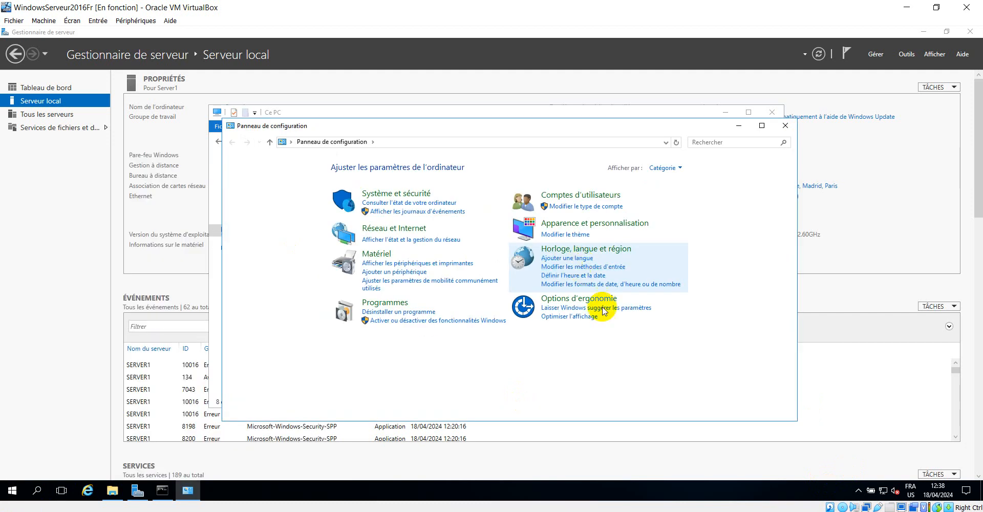
{"action": "left_click", "coordinate": [785, 126]}
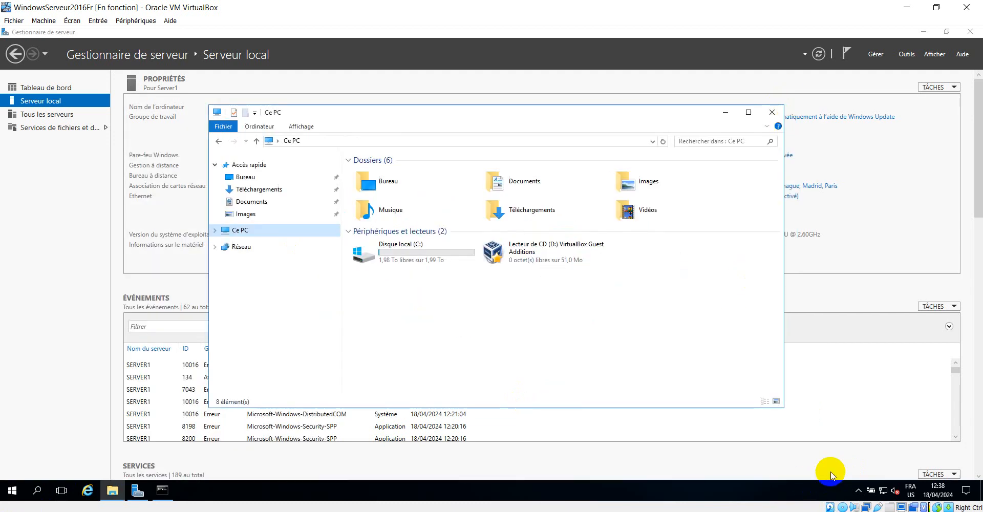
{"action": "right_click", "coordinate": [884, 490]}
{"action": "left_click", "coordinate": [889, 481]}
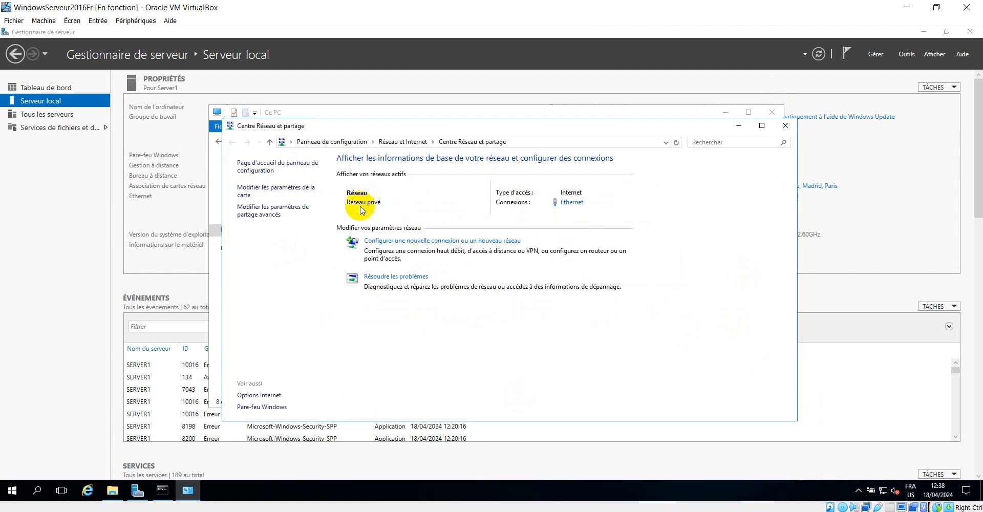
{"action": "left_click", "coordinate": [785, 126]}
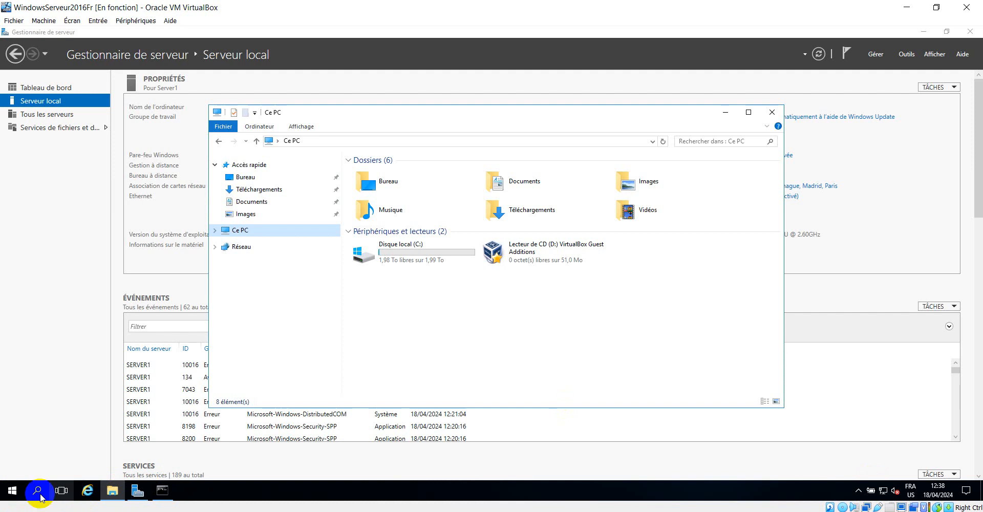
Step: Bring the administrator command prompt with the 192.168.2.10 ping results to the front
{"action": "left_click", "coordinate": [8, 492]}
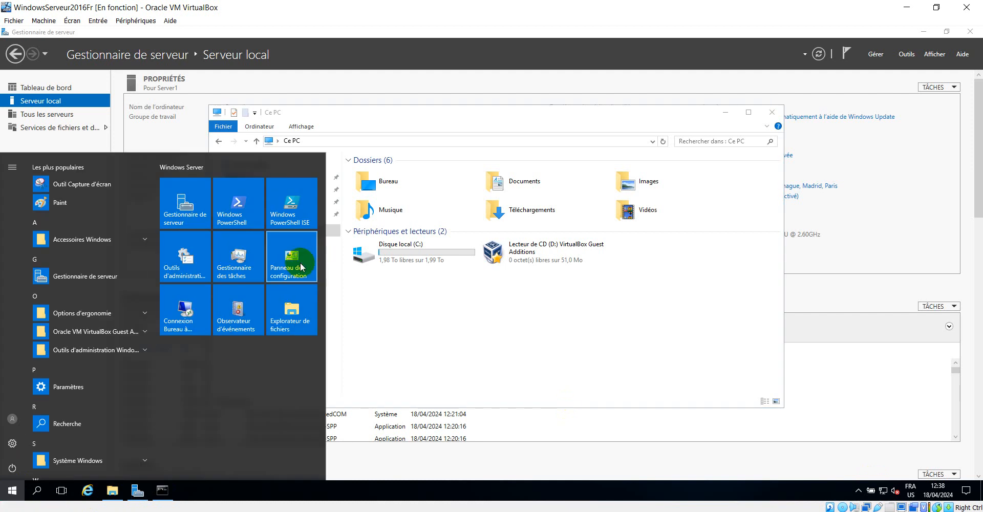
{"action": "left_click", "coordinate": [588, 299]}
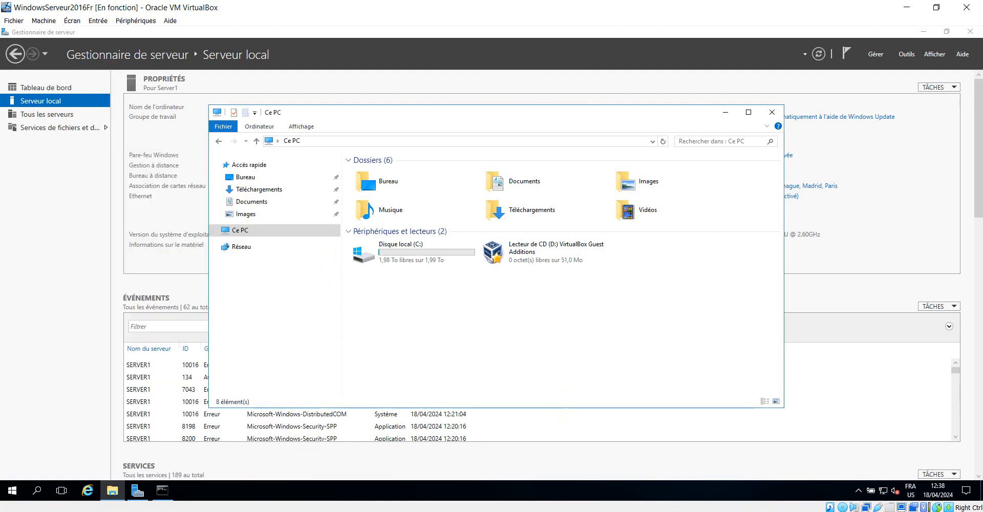
{"action": "left_click", "coordinate": [162, 491]}
{"action": "left_click", "coordinate": [397, 333]}
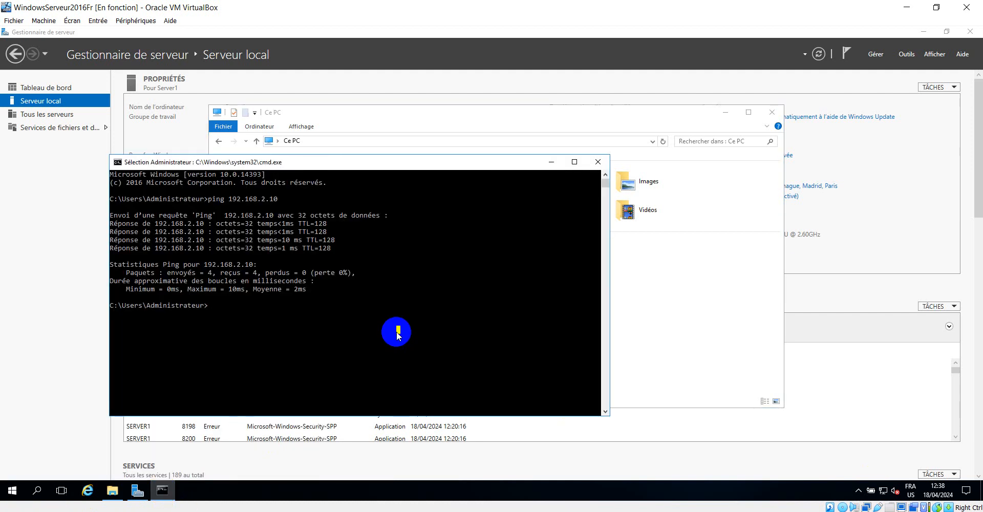
Step: Rerun the ping to 192.168.2.10 on the server, getting 4 of 4 replies, then switch to Windows7x64
{"action": "key", "text": "Up"}
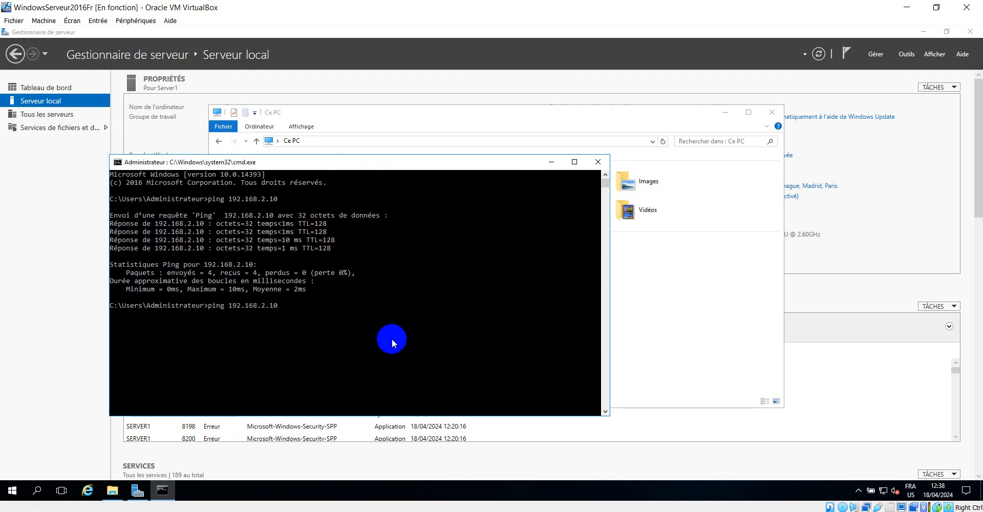
{"action": "key", "text": "Return"}
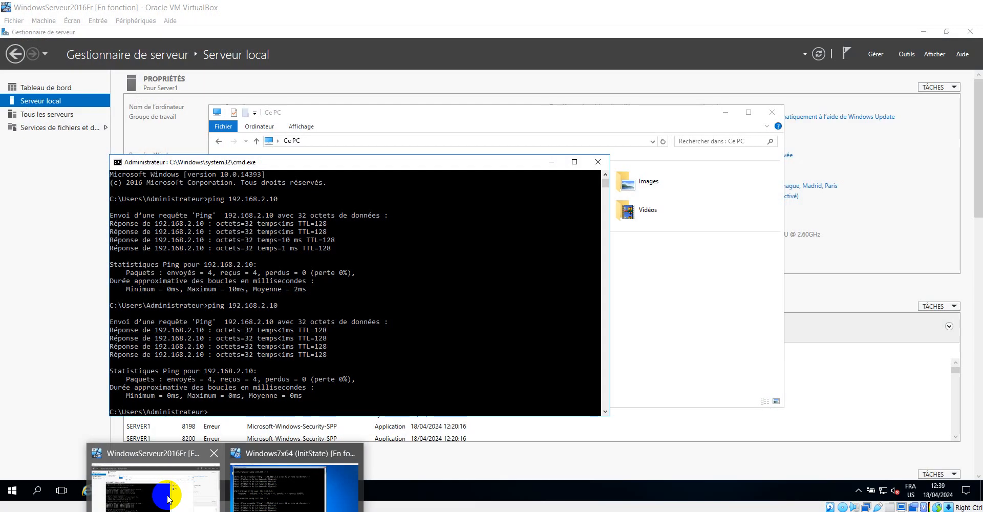
{"action": "left_click", "coordinate": [302, 485]}
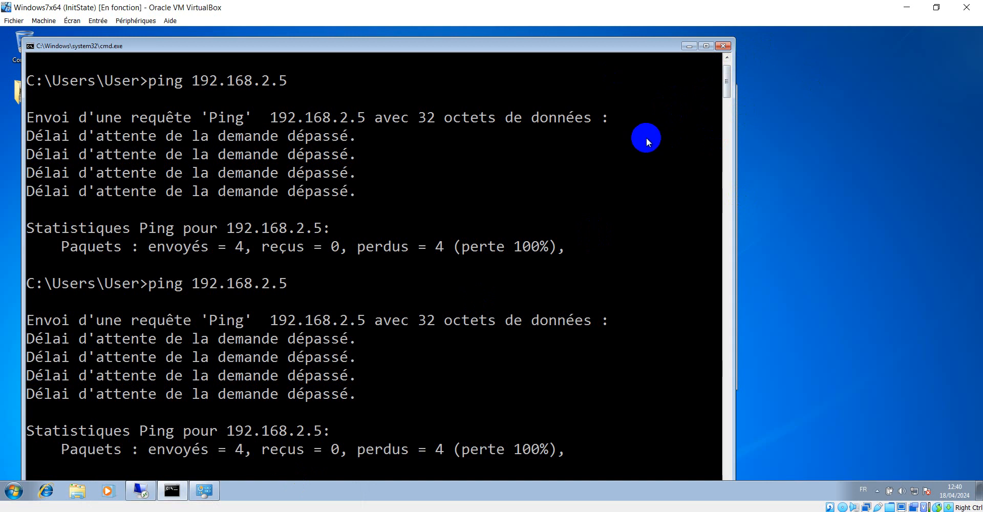
Step: Minimize the Windows 7 command prompt and bring up the Network and Sharing Center, leaving network settings unchanged
{"action": "left_click", "coordinate": [689, 47]}
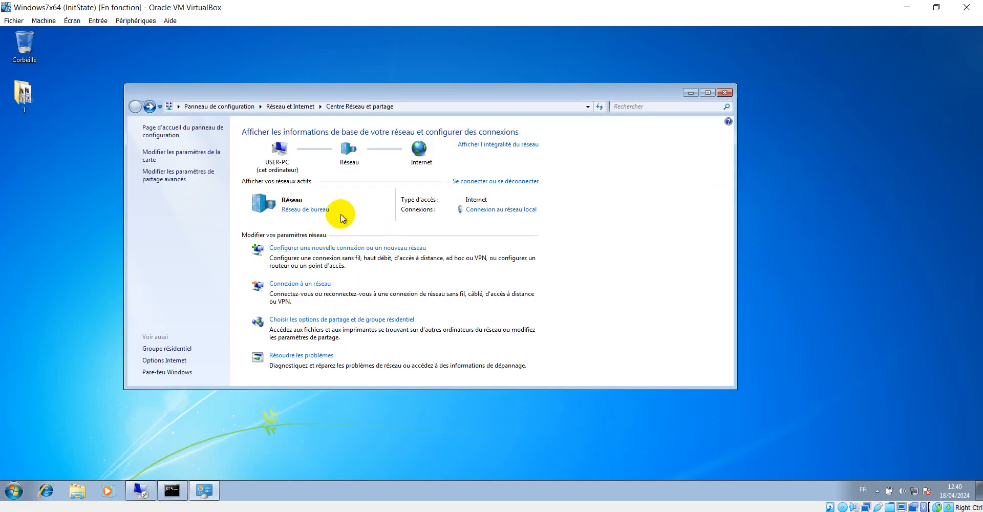
{"action": "left_click", "coordinate": [307, 210]}
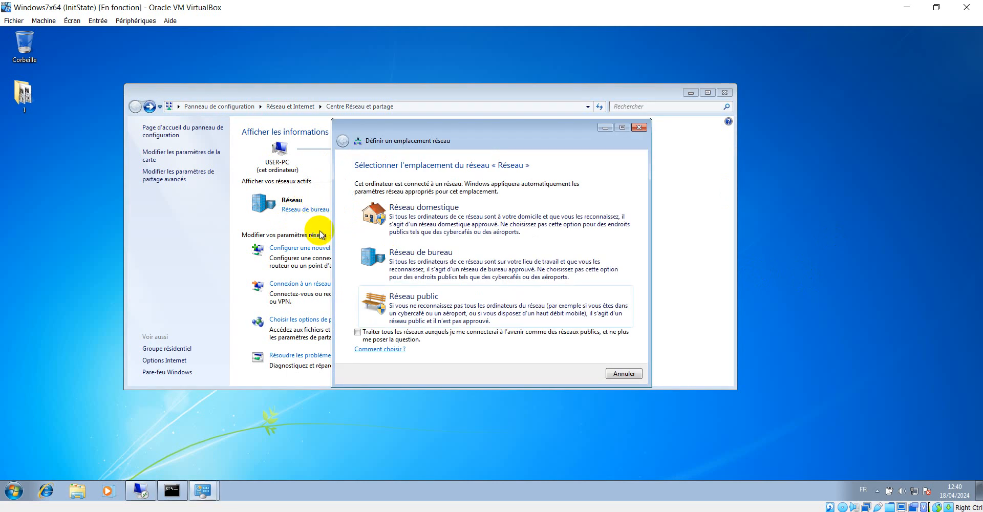
{"action": "left_click", "coordinate": [640, 128]}
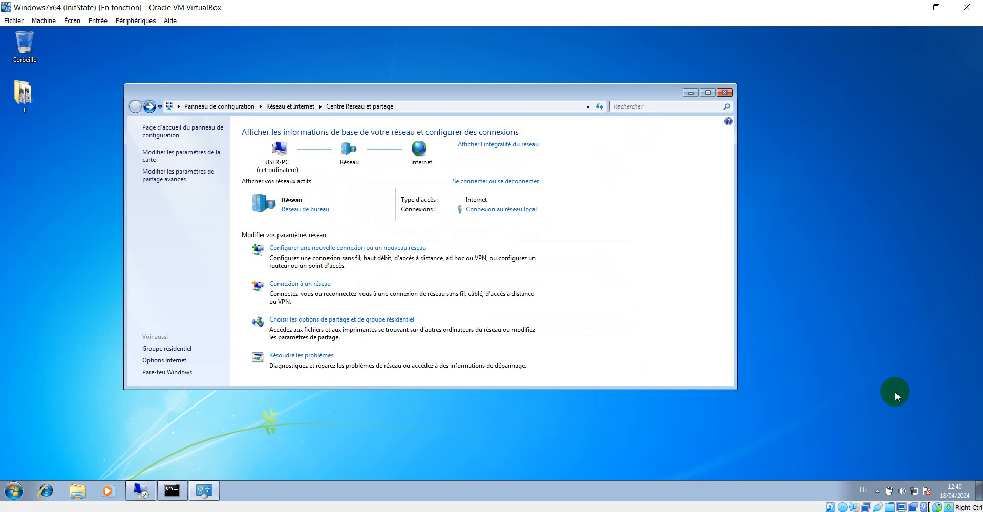
{"action": "left_click", "coordinate": [878, 491]}
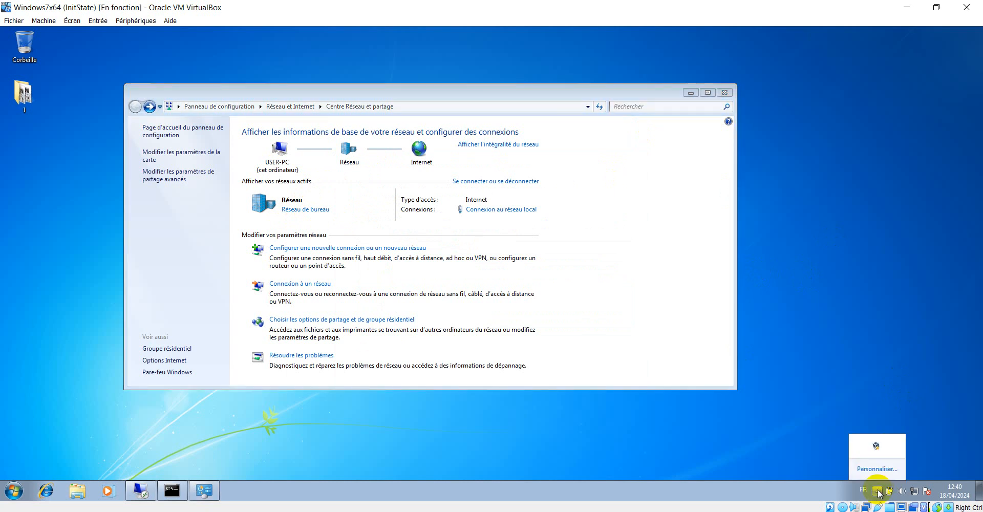
{"action": "left_click", "coordinate": [636, 429]}
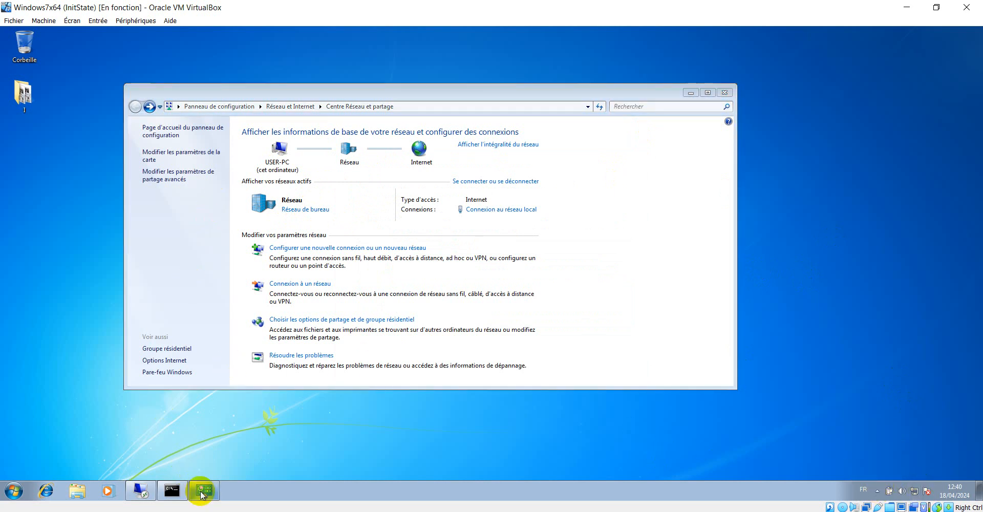
{"action": "left_click", "coordinate": [162, 155]}
{"action": "left_click", "coordinate": [134, 106]}
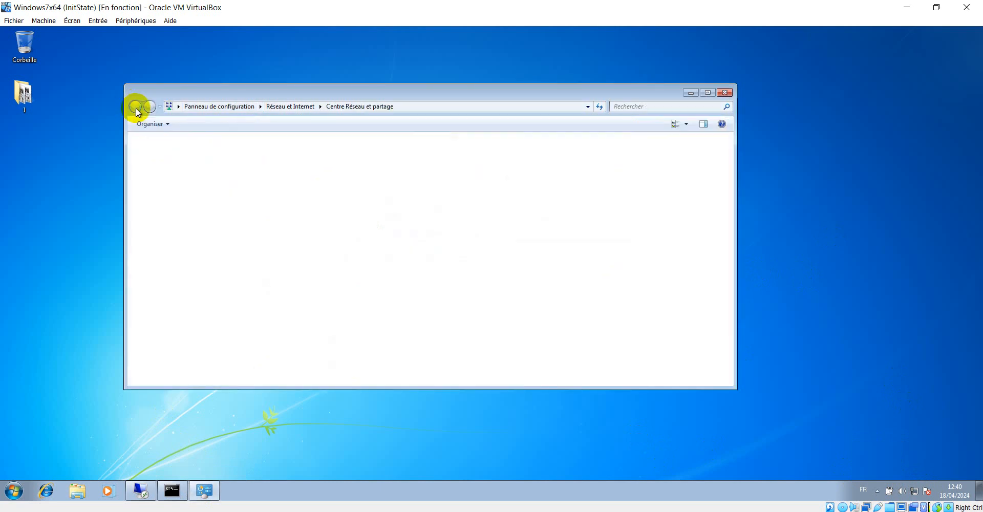
Step: Go to the Pare-feu Windows page under Control Panel's Système et sécurité
{"action": "left_click", "coordinate": [185, 133]}
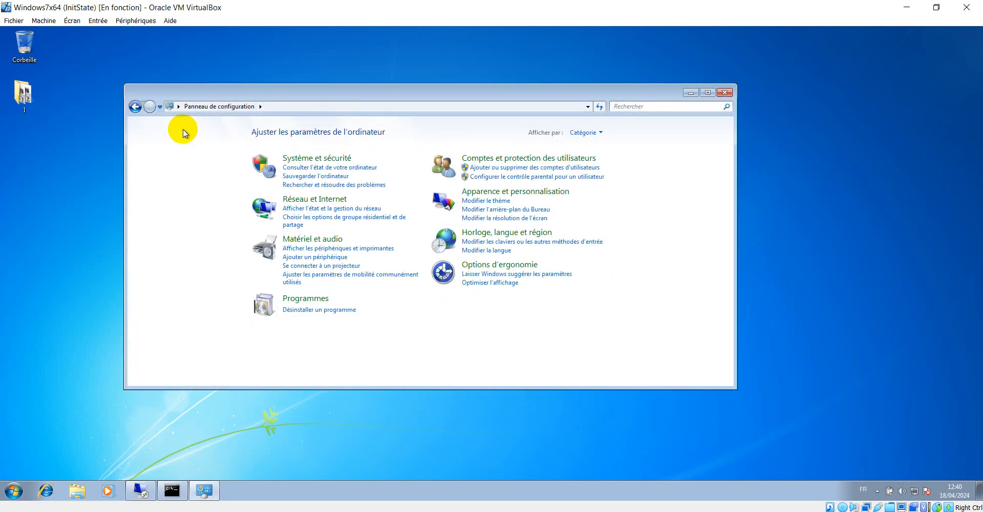
{"action": "left_click", "coordinate": [317, 159]}
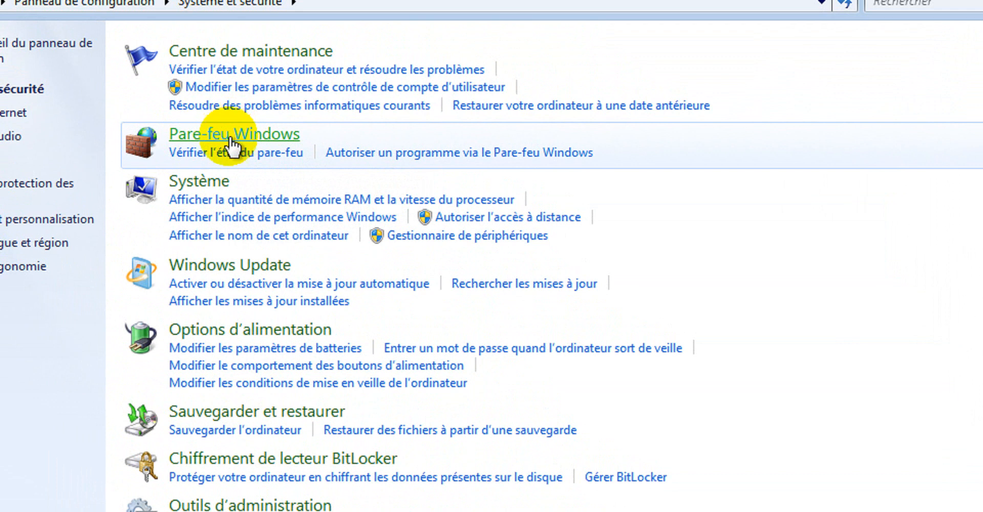
{"action": "left_click", "coordinate": [230, 146]}
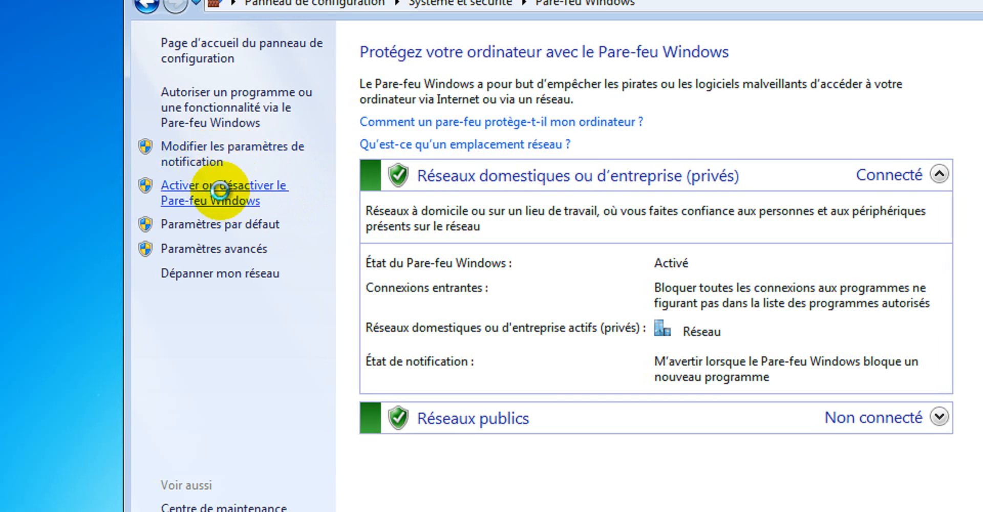
Step: Set the firewall to Désactiver for both private and public networks and apply
{"action": "left_click", "coordinate": [234, 198]}
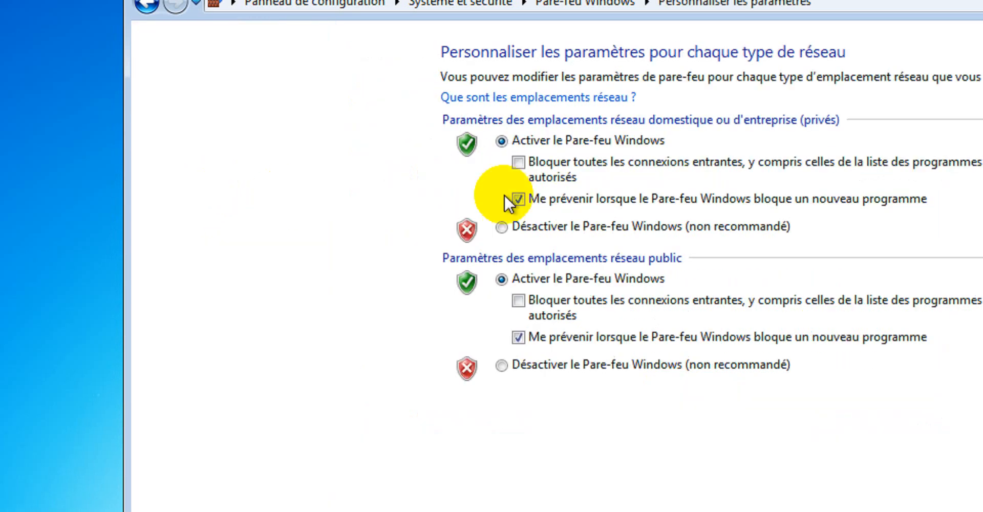
{"action": "left_click", "coordinate": [538, 226]}
{"action": "left_click", "coordinate": [544, 360]}
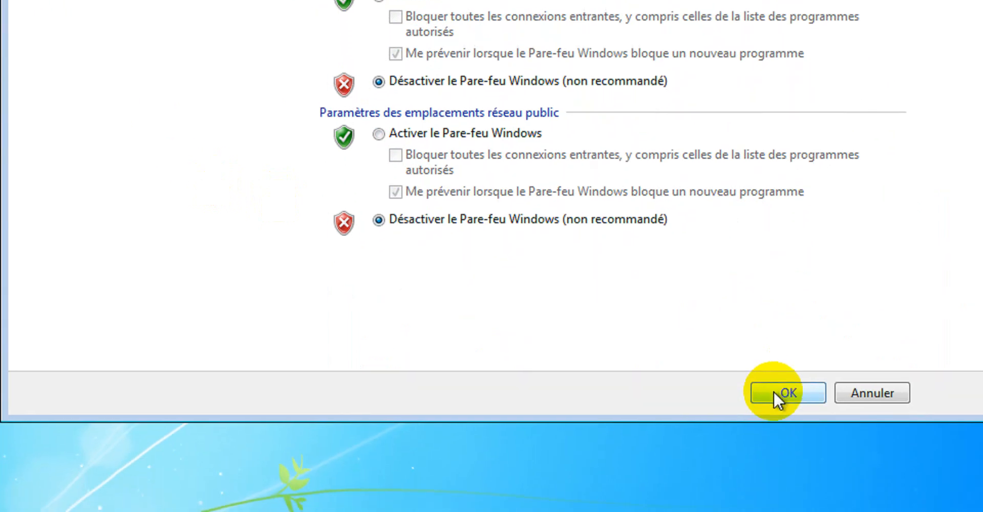
{"action": "left_click", "coordinate": [773, 384]}
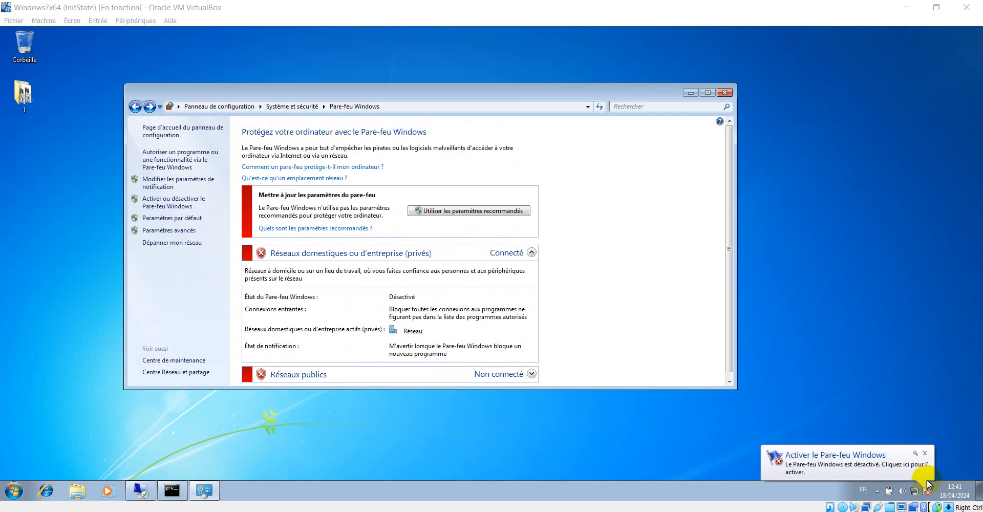
{"action": "left_click", "coordinate": [927, 458]}
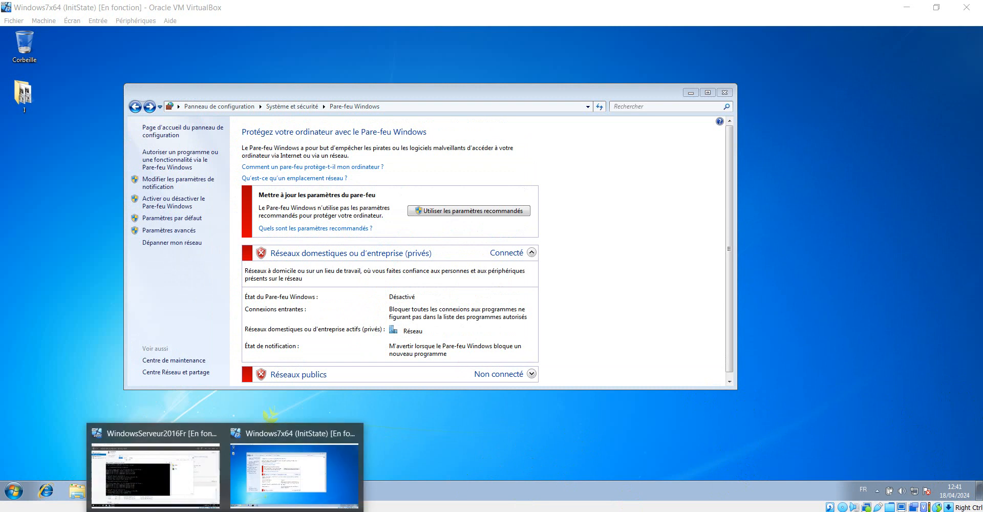
Step: On Server1, rerun the ping to 192.168.2.10, then return to Windows7x64's firewall page
{"action": "left_click", "coordinate": [190, 492]}
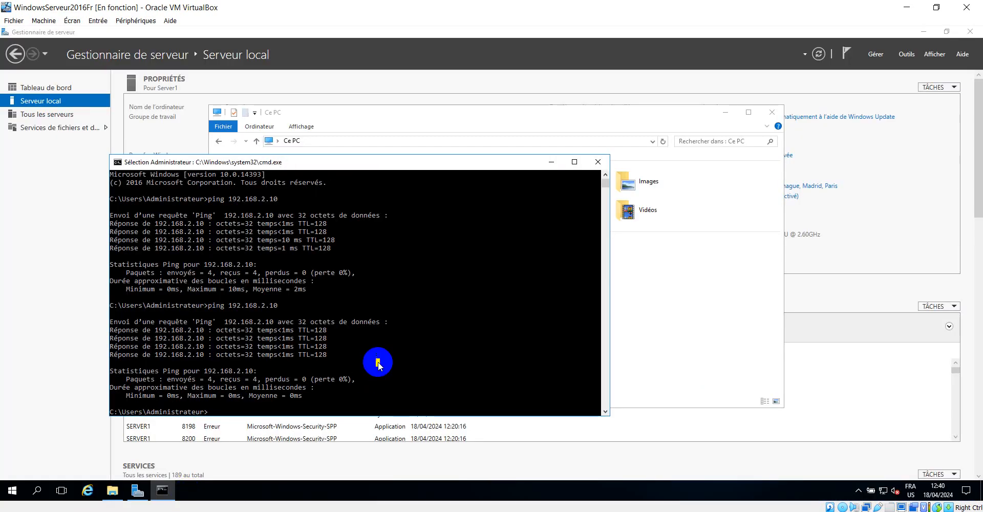
{"action": "key", "text": "Up"}
{"action": "key", "text": "Return"}
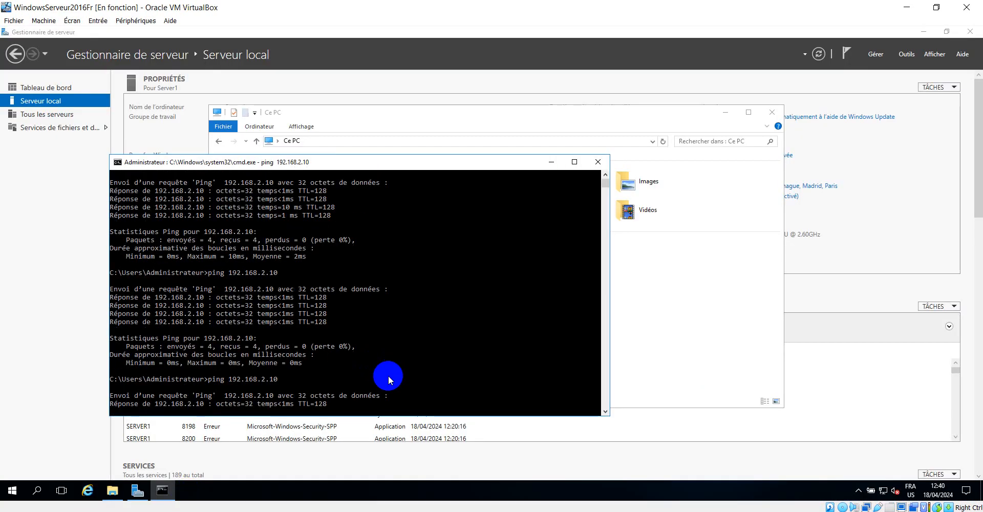
{"action": "left_click", "coordinate": [551, 163]}
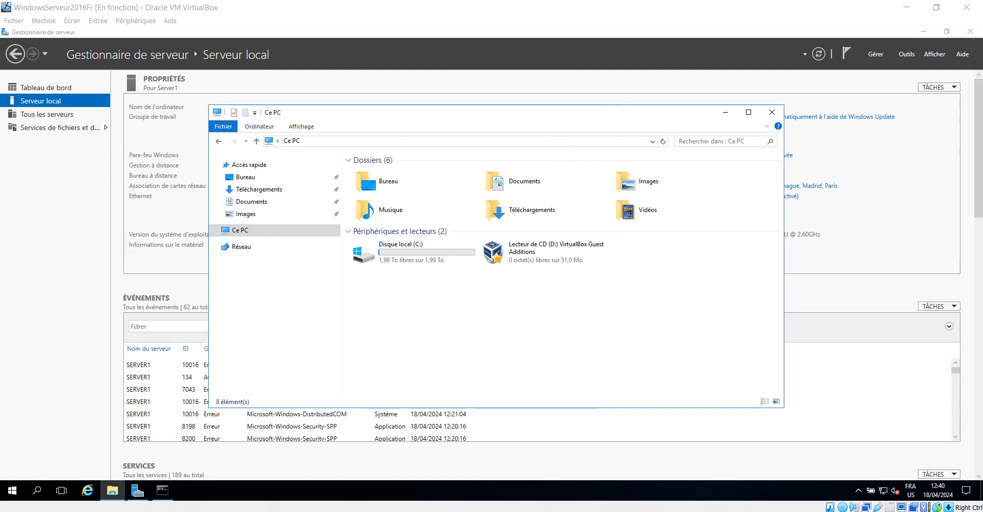
{"action": "left_click", "coordinate": [306, 492]}
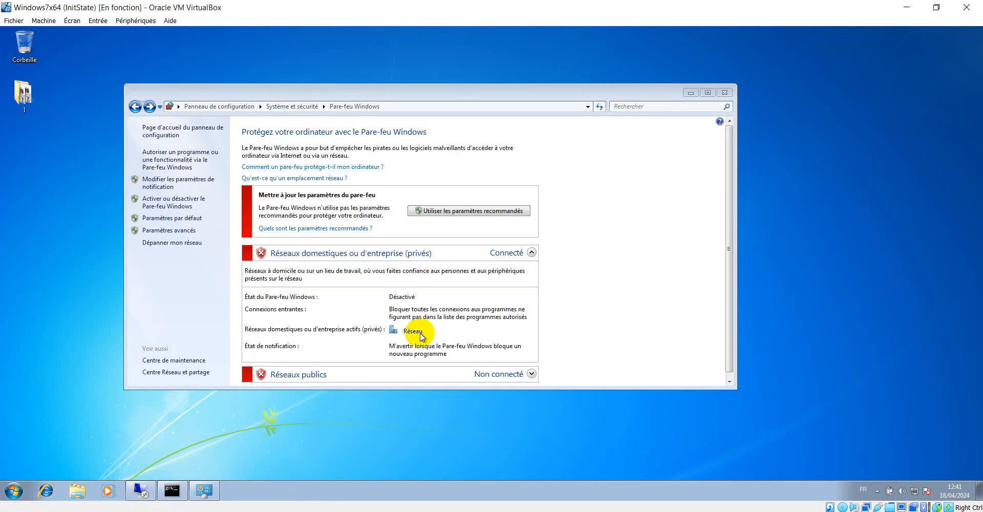
Step: Rerun the ping to 192.168.2.5 in the Windows 7 command prompt
{"action": "left_click", "coordinate": [171, 491]}
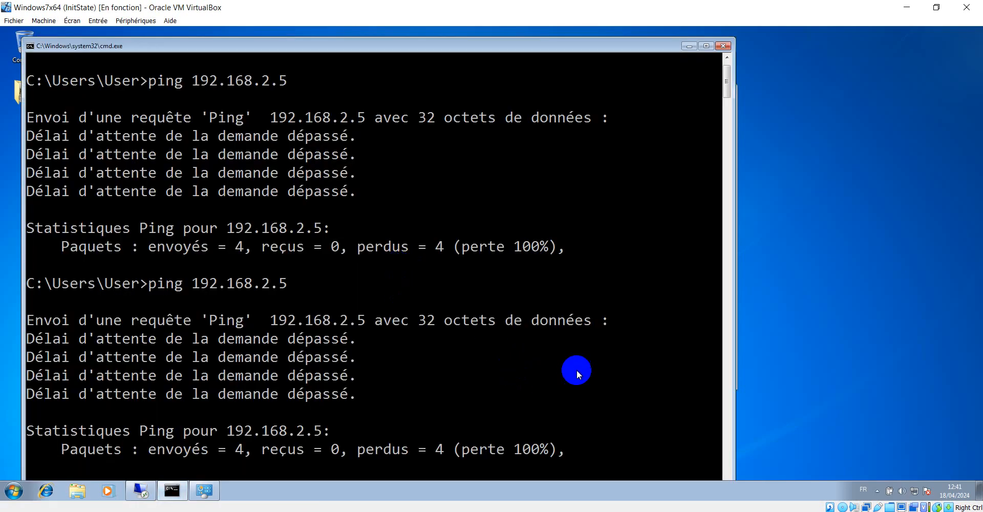
{"action": "left_click_drag", "start_coordinate": [599, 45], "coordinate": [639, 35]}
{"action": "scroll", "coordinate": [636, 327], "scroll_direction": "down", "scroll_amount": 4}
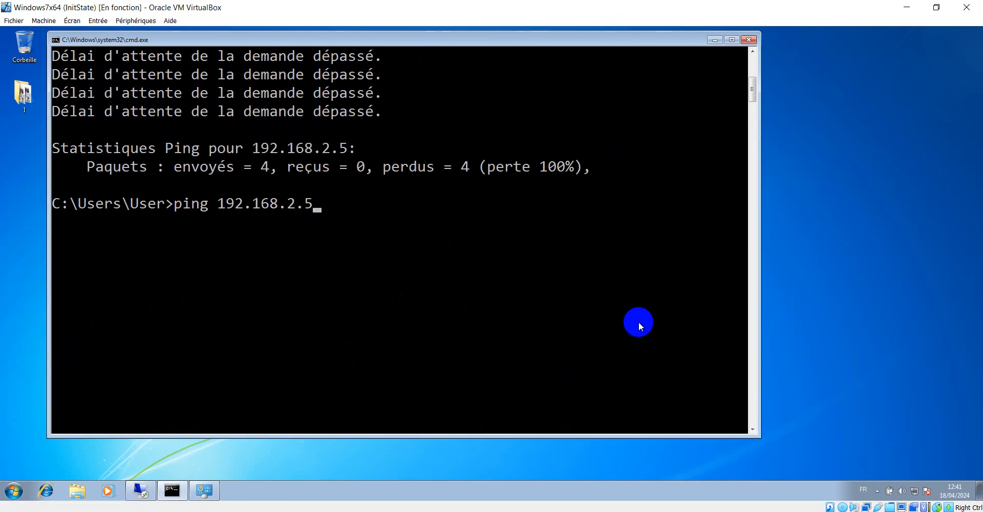
{"action": "scroll", "coordinate": [637, 325], "scroll_direction": "up", "scroll_amount": 2}
{"action": "key", "text": "Return"}
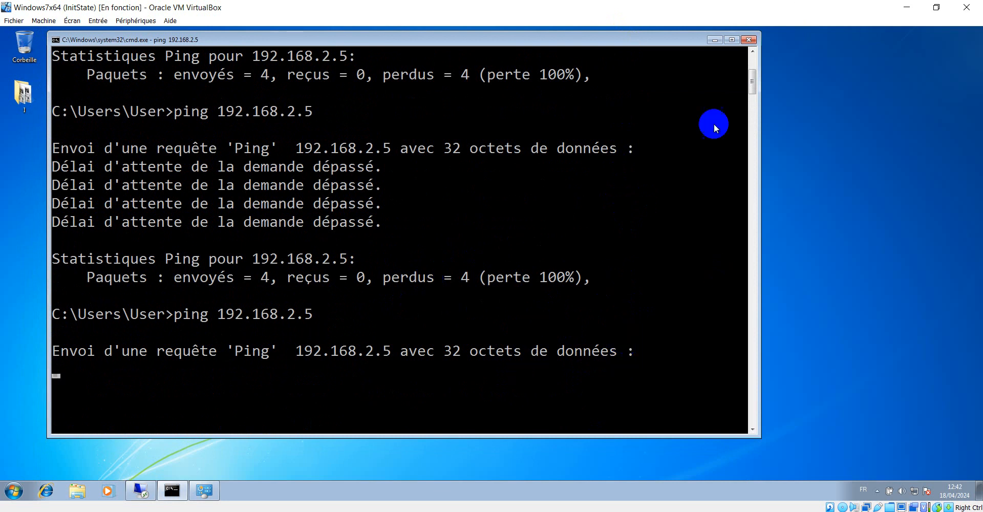
Step: Restore the Windows 7 firewall with 'Utiliser les paramètres recommandés', revealing the Remote Desktop dialog
{"action": "left_click", "coordinate": [714, 41]}
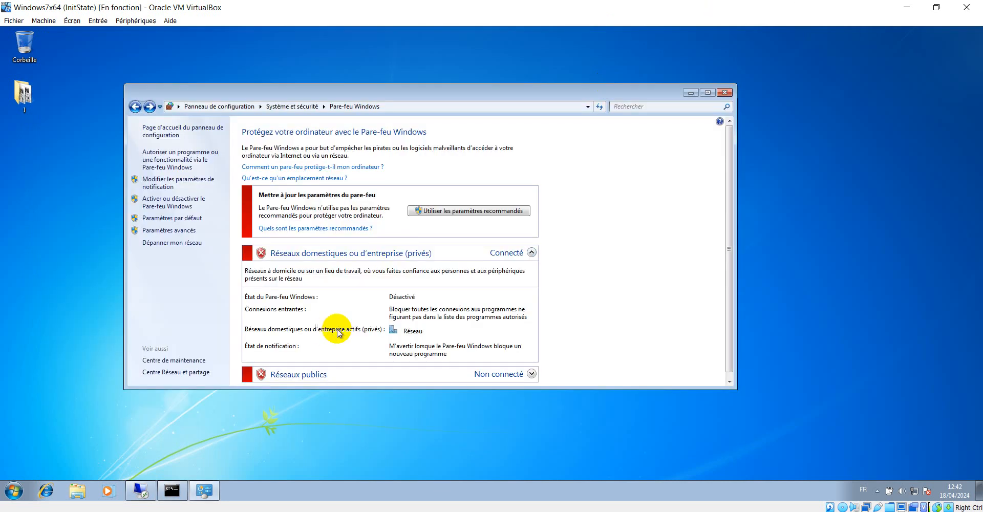
{"action": "left_click", "coordinate": [475, 205]}
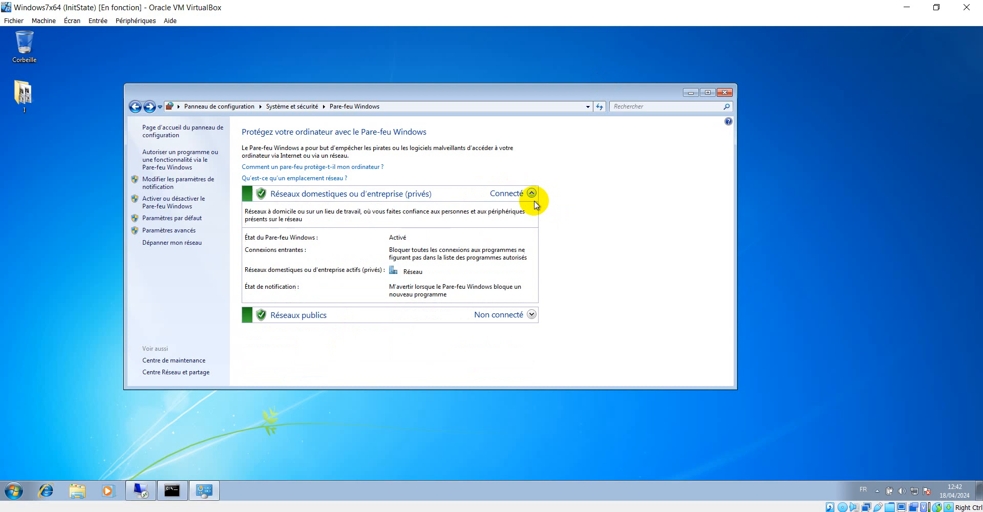
{"action": "left_click", "coordinate": [689, 93]}
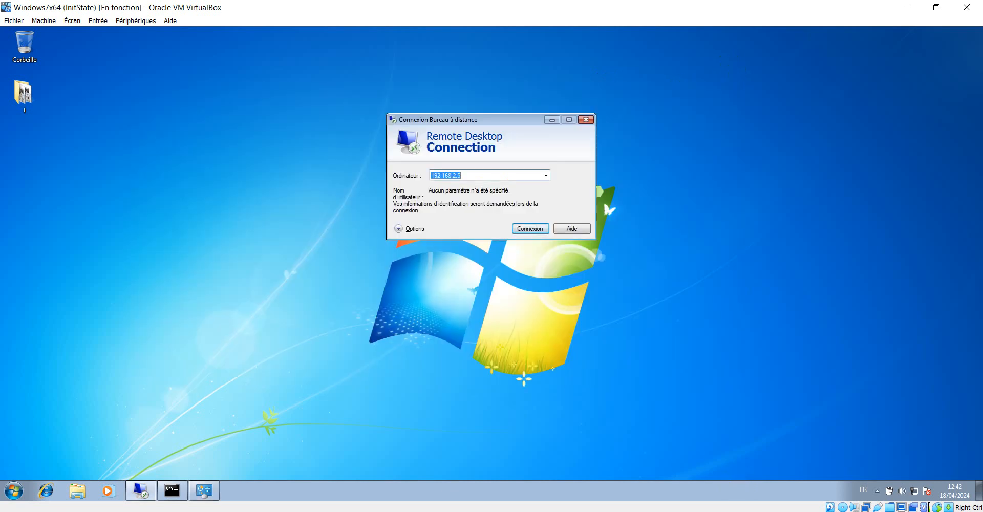
Step: On Server1, open the Windows firewall page via Control Panel's Système et sécurité
{"action": "mouse_move", "coordinate": [311, 506]}
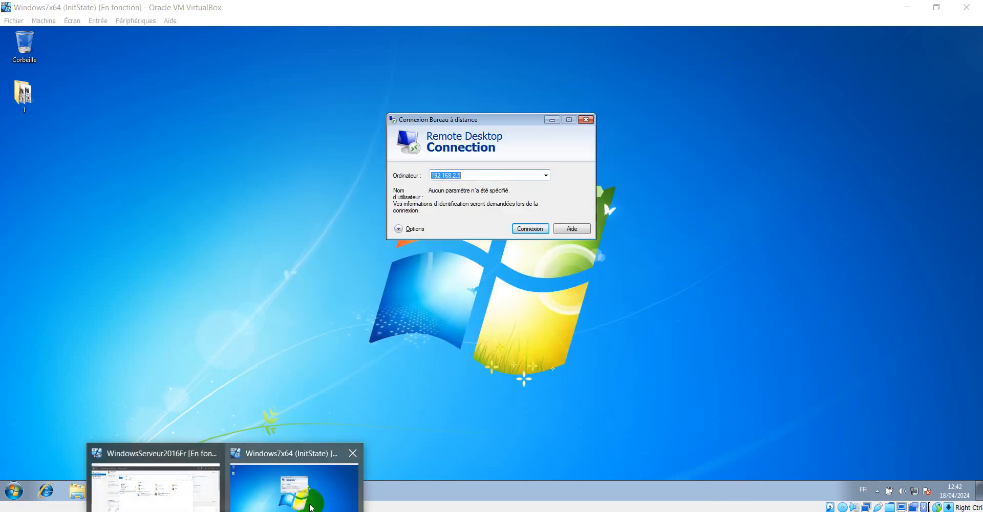
{"action": "left_click", "coordinate": [193, 481]}
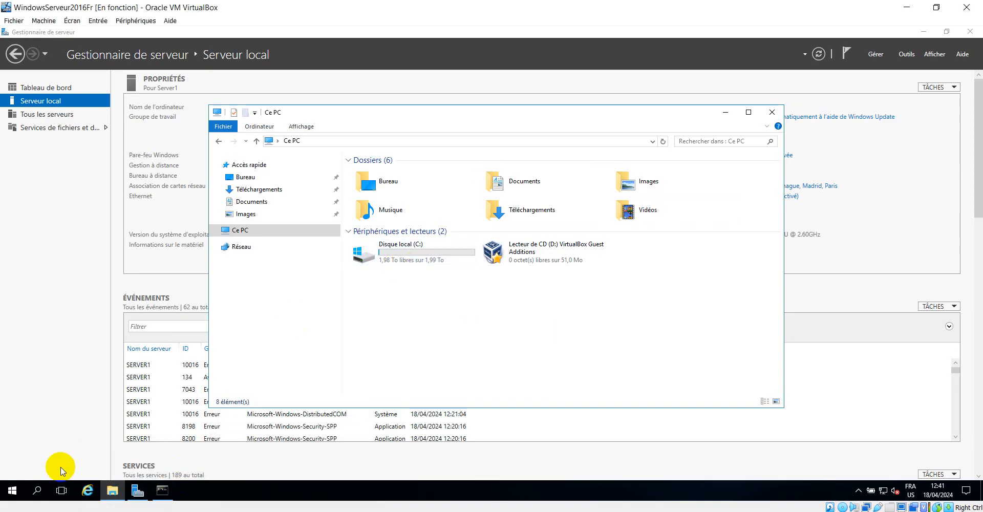
{"action": "left_click", "coordinate": [10, 492]}
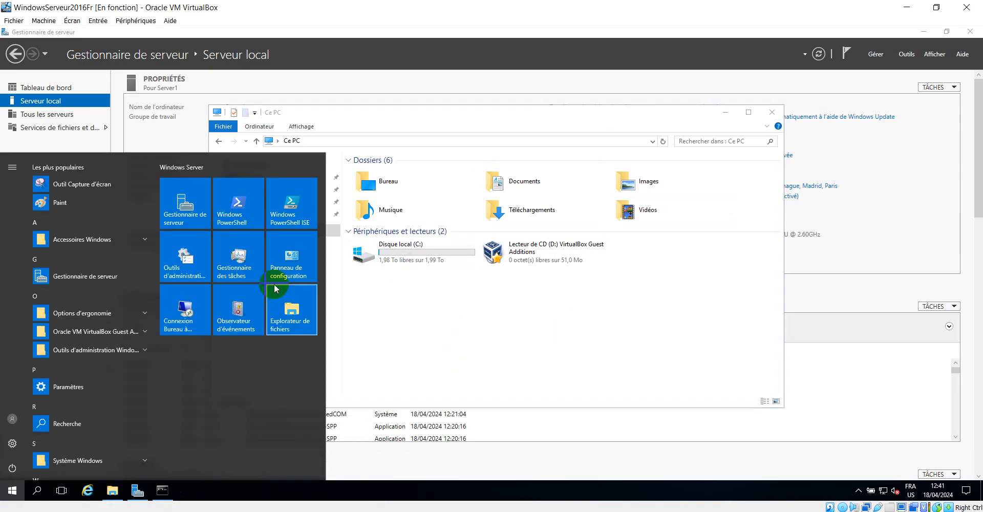
{"action": "left_click", "coordinate": [296, 263]}
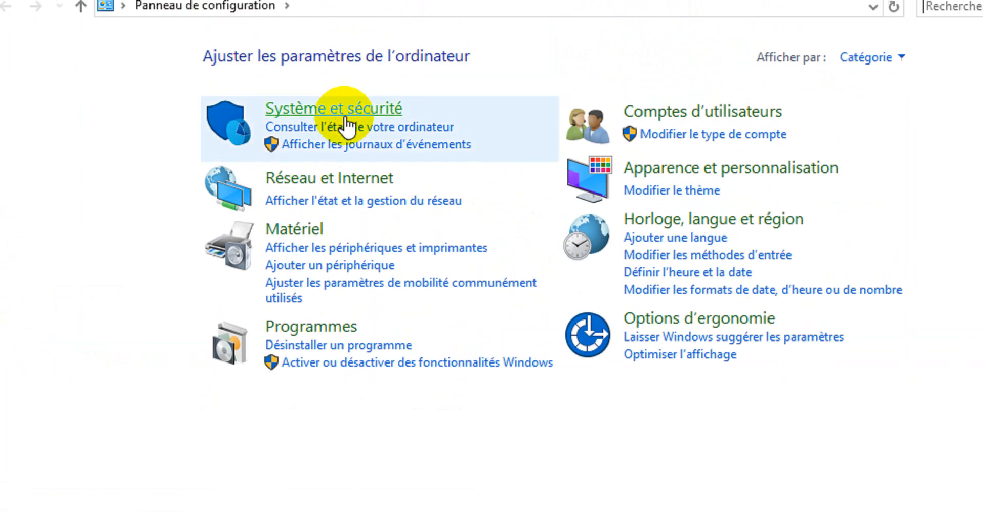
{"action": "left_click", "coordinate": [346, 119]}
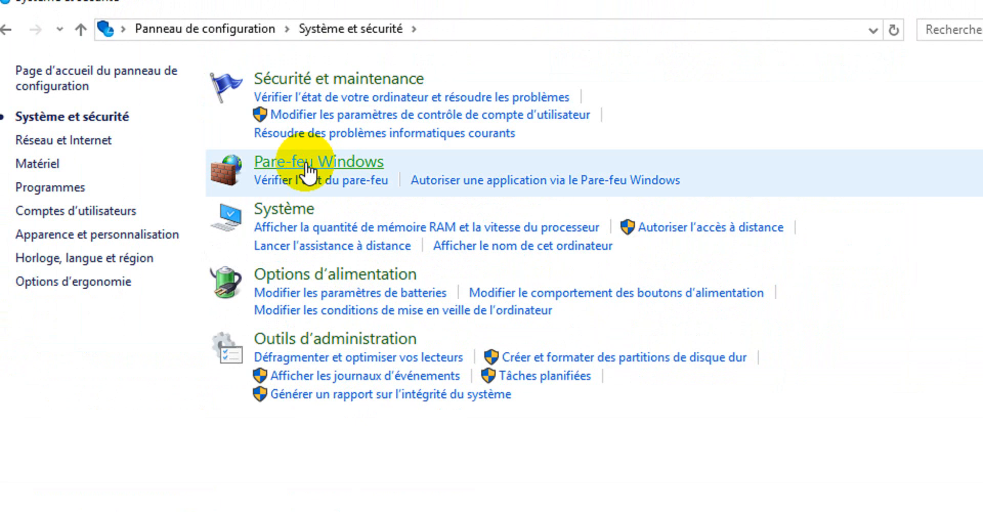
{"action": "left_click", "coordinate": [306, 165]}
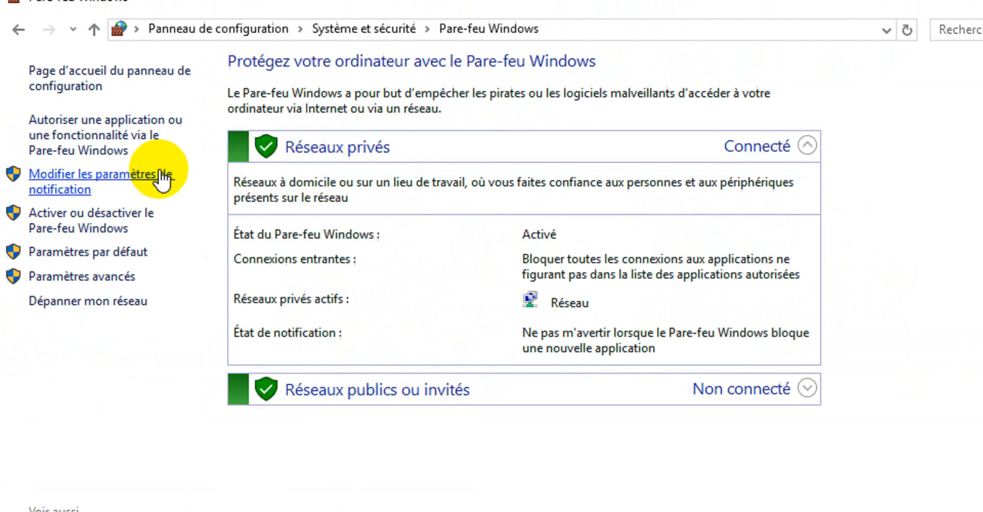
Step: Set Server1's firewall to Désactiver for private and public networks, then return to Windows 7
{"action": "left_click", "coordinate": [163, 177]}
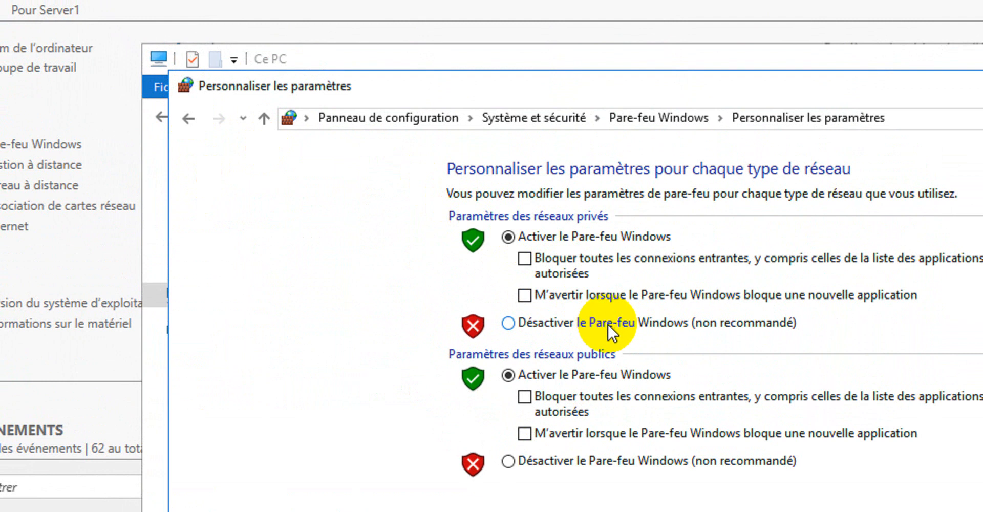
{"action": "left_click", "coordinate": [611, 328]}
{"action": "left_click", "coordinate": [623, 462]}
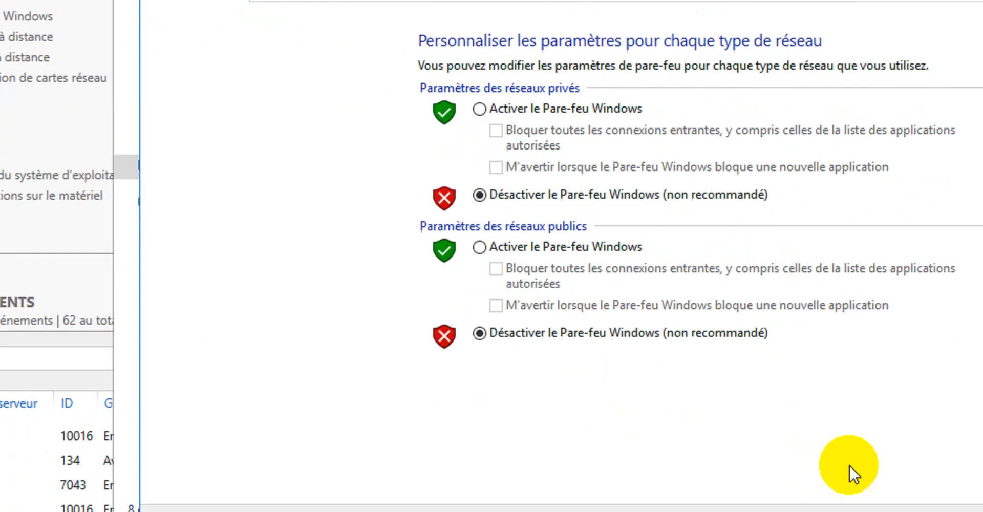
{"action": "left_click", "coordinate": [812, 500]}
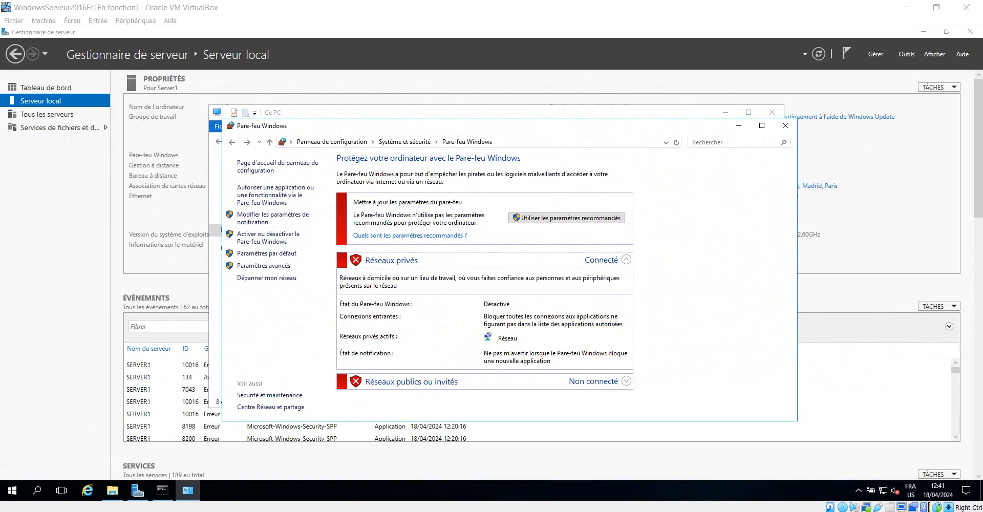
{"action": "mouse_move", "coordinate": [206, 509]}
{"action": "left_click", "coordinate": [295, 483]}
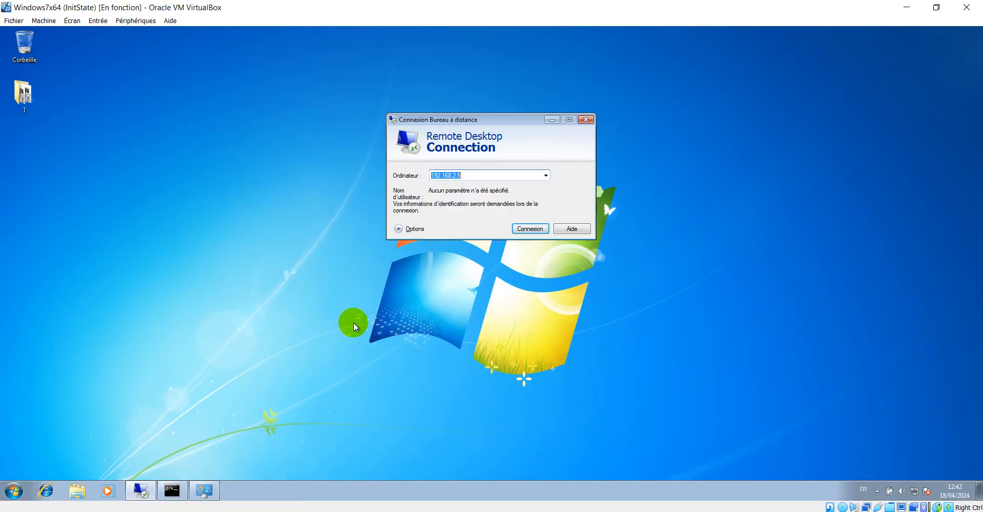
Step: Rerun ping 192.168.2.5 from Windows 7, now receiving 4 of 4 replies, then minimize cmd
{"action": "left_click", "coordinate": [171, 491]}
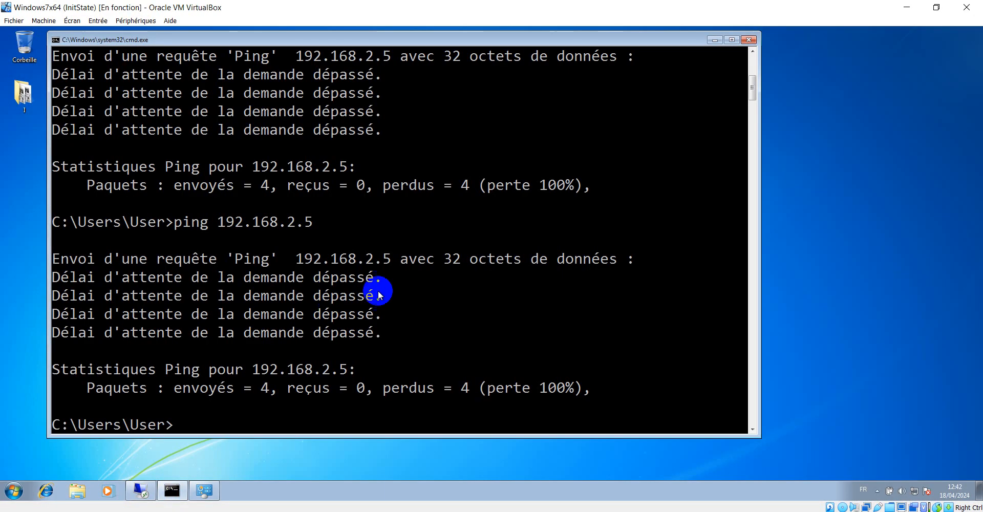
{"action": "key", "text": "Return"}
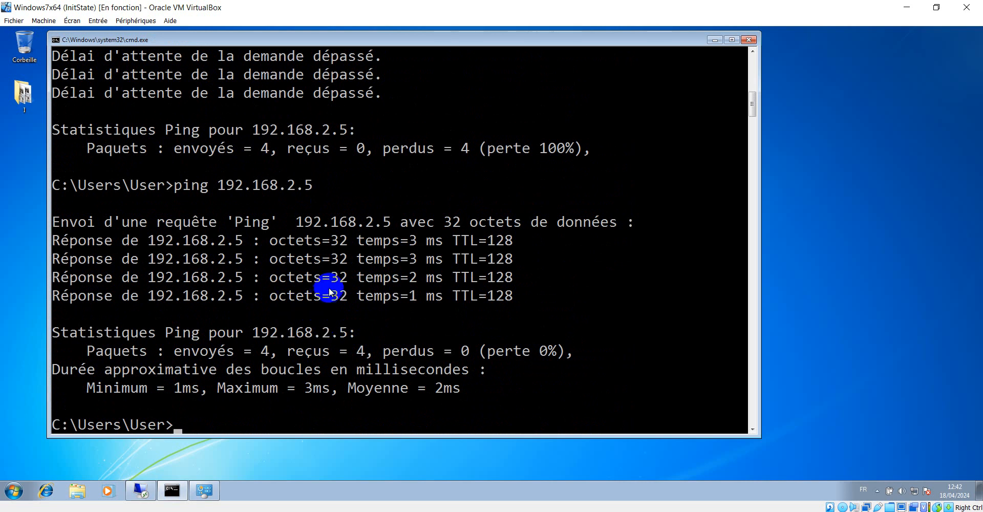
{"action": "left_click", "coordinate": [755, 104]}
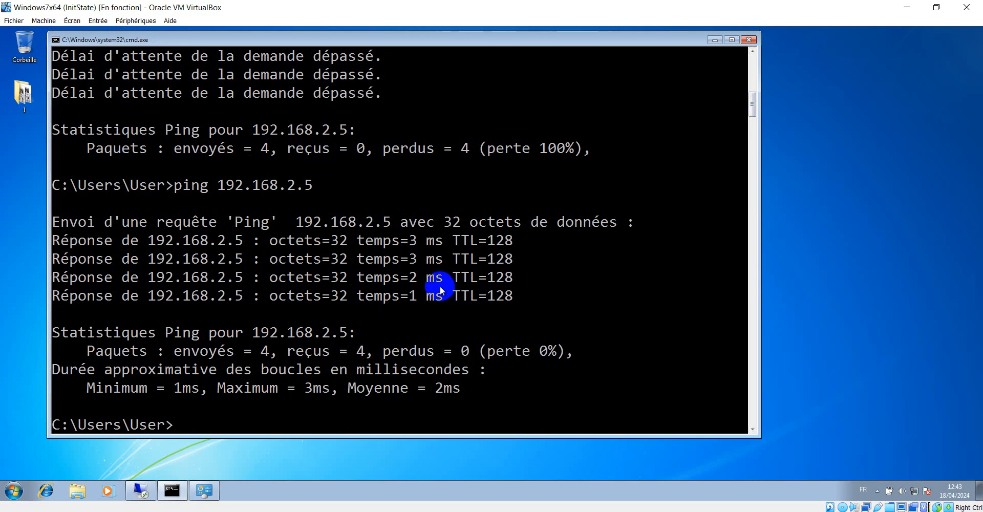
{"action": "left_click", "coordinate": [714, 39]}
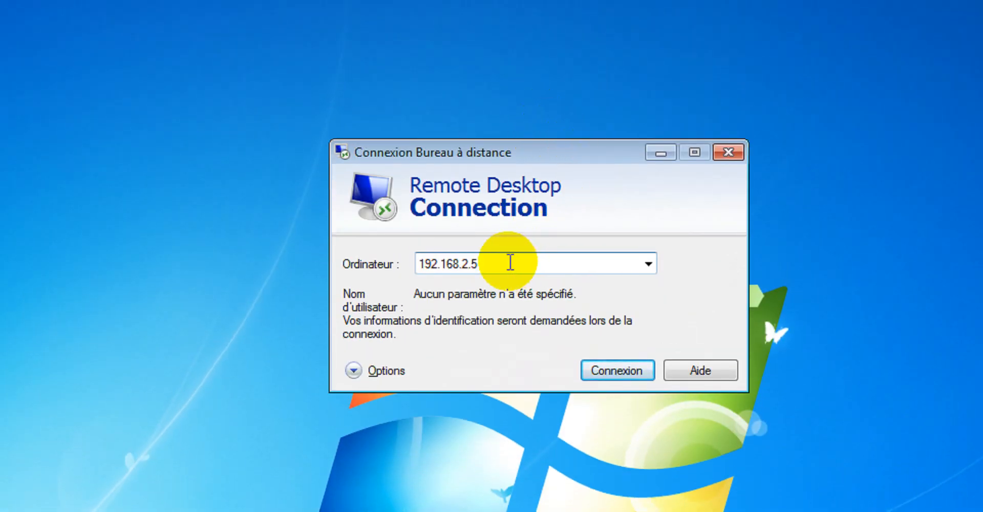
Step: Start a Remote Desktop connection to 192.168.2.5 with Connexion
{"action": "left_click_drag", "start_coordinate": [507, 258], "coordinate": [397, 247]}
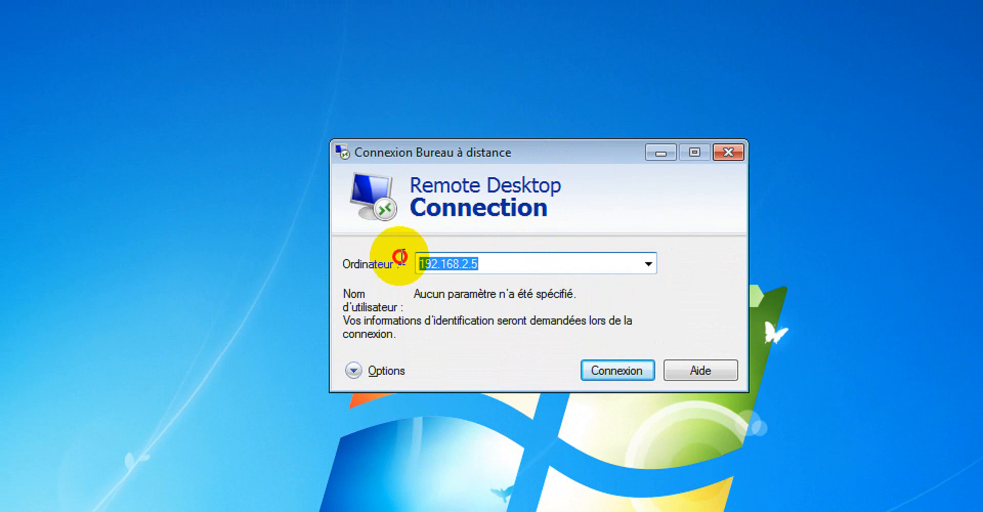
{"action": "left_click", "coordinate": [535, 263]}
{"action": "left_click", "coordinate": [628, 370]}
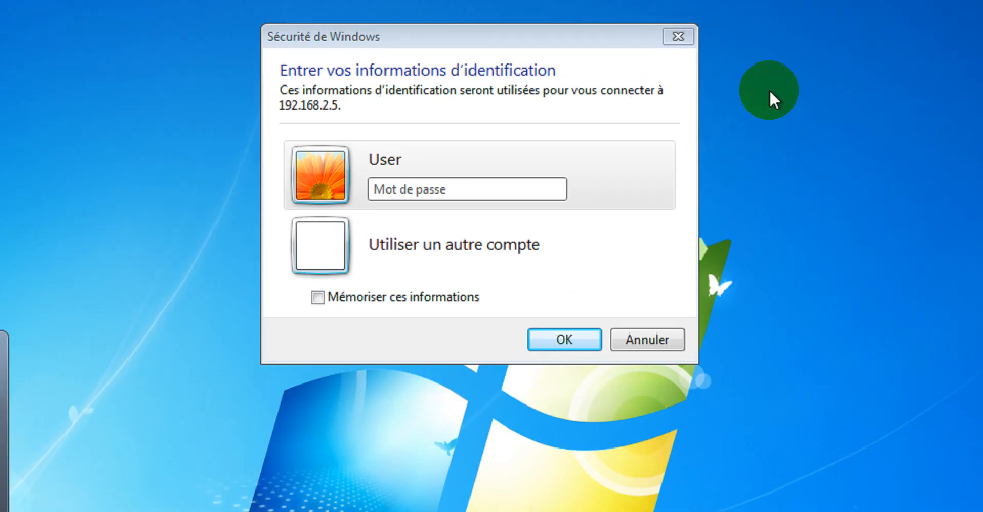
Step: Sign in with a different account as Administrateur, entering the account password
{"action": "left_click", "coordinate": [461, 249]}
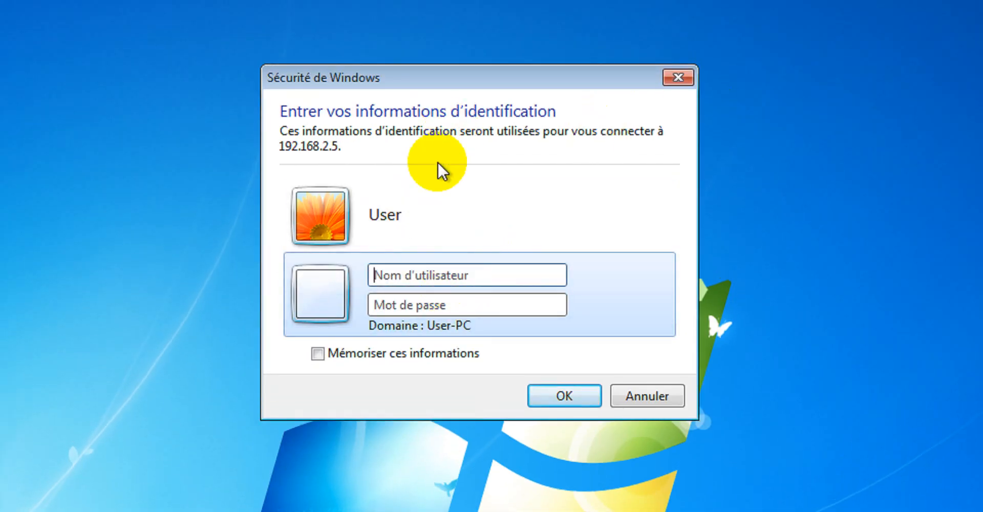
{"action": "type", "text": "Q"}
{"action": "key", "text": "BackSpace"}
{"action": "type", "text": "A"}
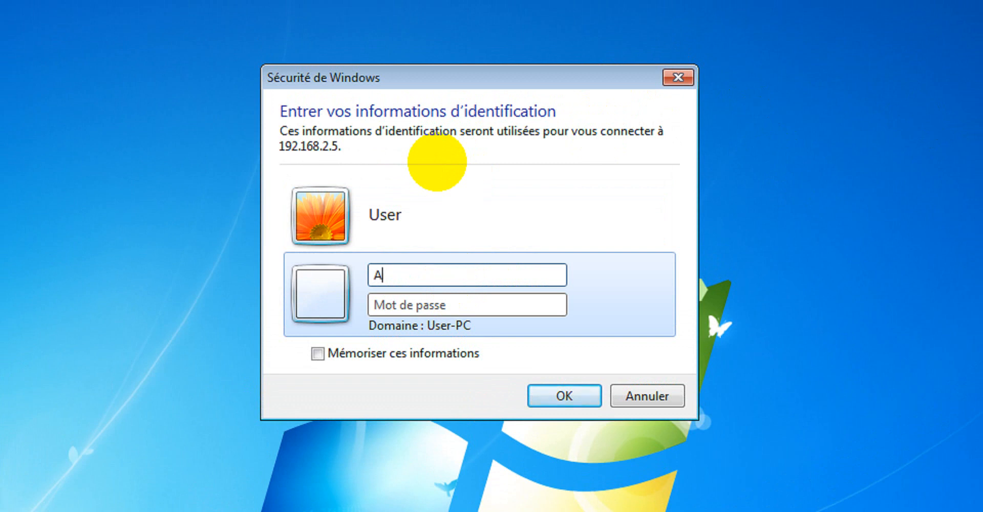
{"action": "type", "text": "dministrat"}
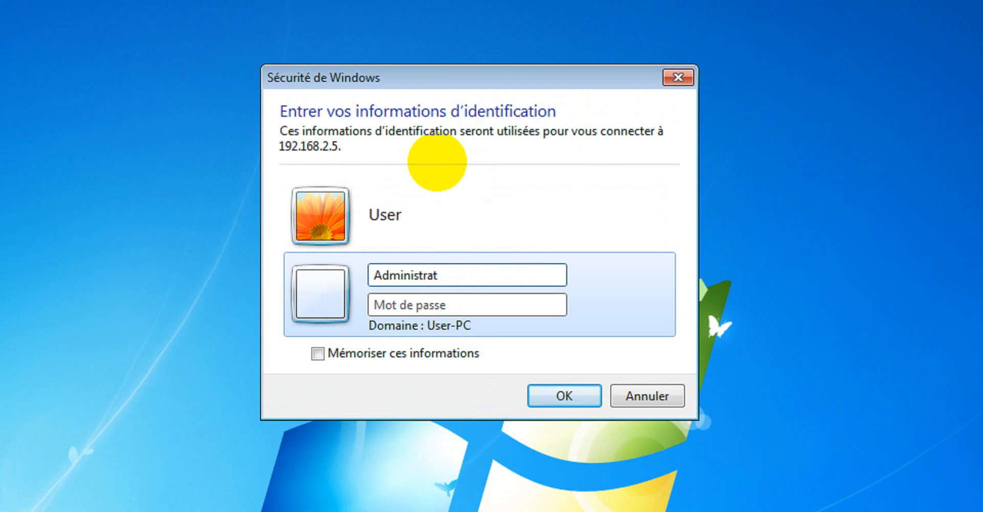
{"action": "type", "text": "eur"}
{"action": "key", "text": "Tab"}
{"action": "type", "text": "••"}
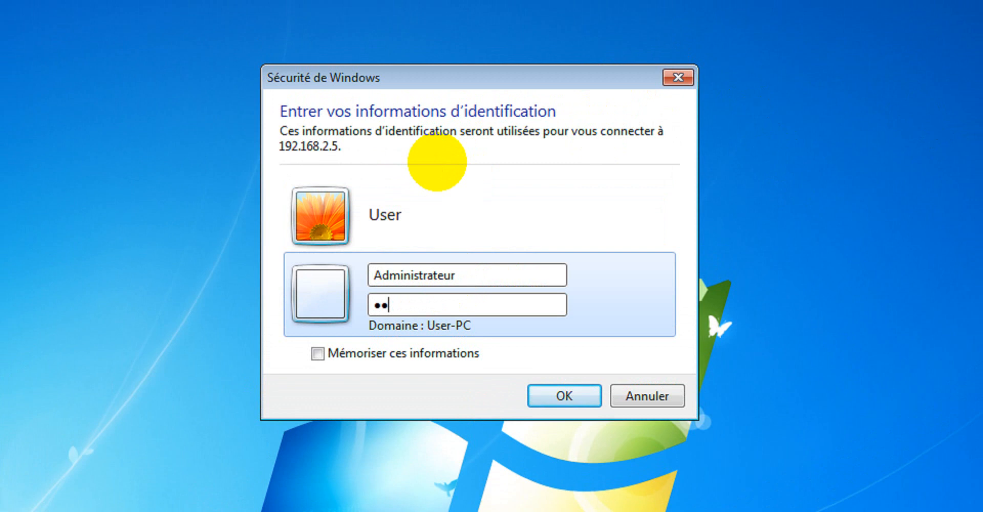
{"action": "type", "text": "••••••"}
{"action": "left_click", "coordinate": [560, 394]}
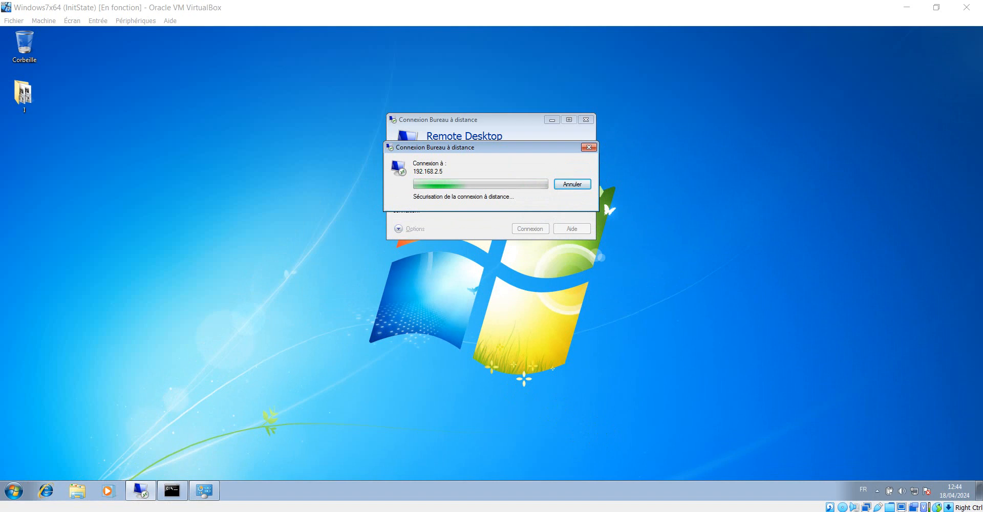
Step: Wait until Server1's untrusted-certificate warning appears
{"action": "mouse_move", "coordinate": [357, 506]}
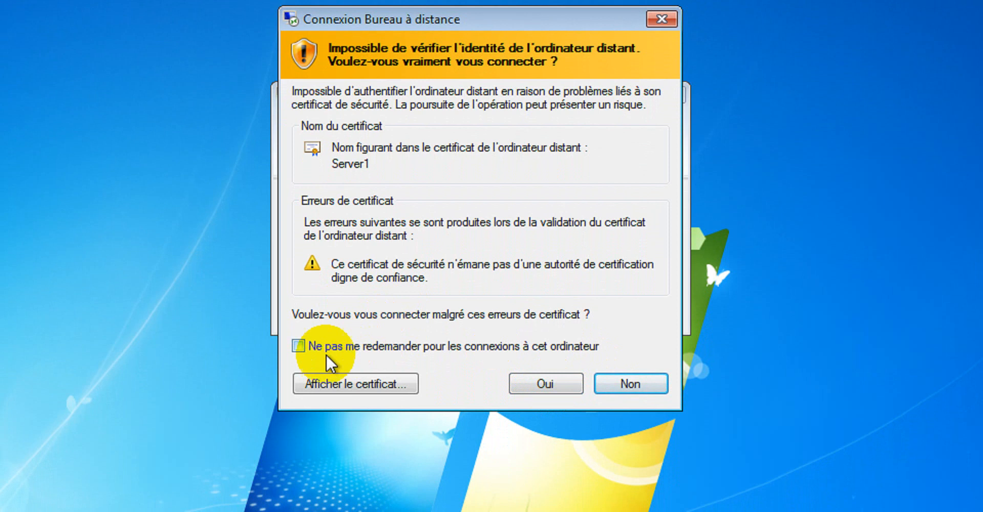
Step: Accept Server1's certificate with Oui, leaving 'Ne pas me redemander' unchecked
{"action": "left_click", "coordinate": [298, 346]}
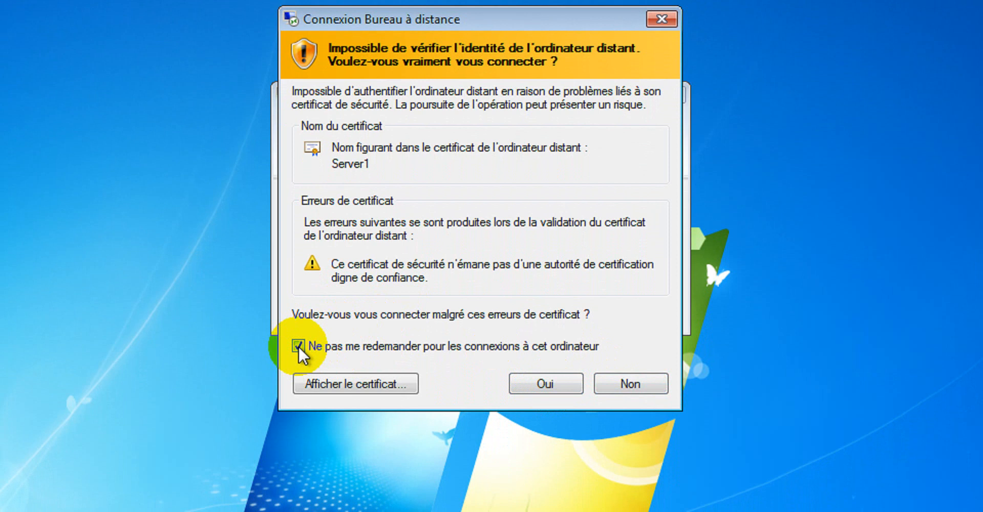
{"action": "left_click", "coordinate": [298, 343]}
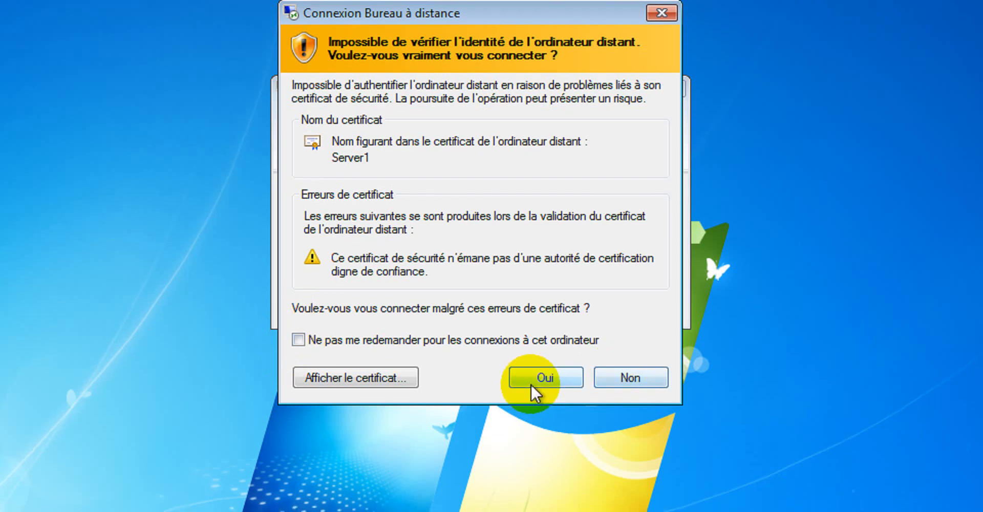
{"action": "left_click", "coordinate": [538, 382]}
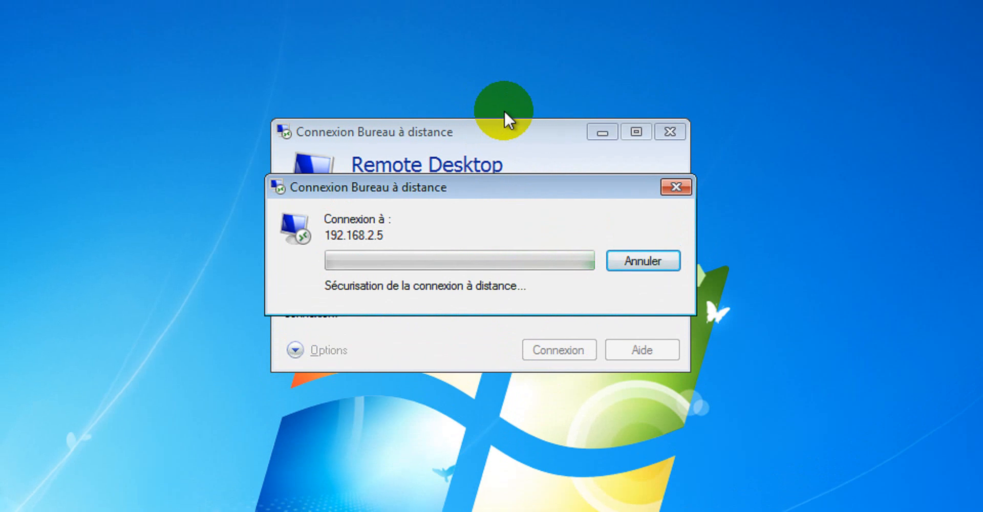
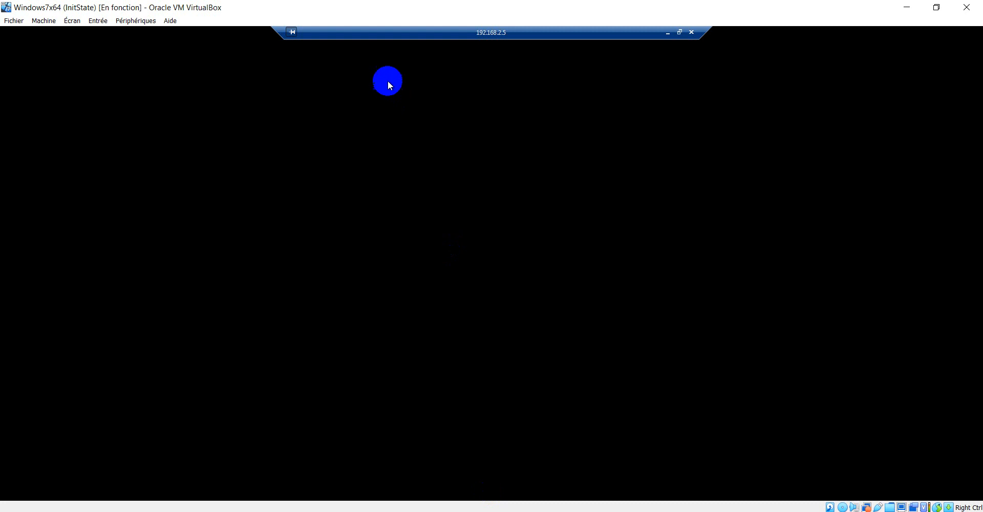
Step: Bring the WindowsServeur2016Fr VM forward, waiting on 'Gestionnaire de session locale'
{"action": "left_click", "coordinate": [309, 34]}
{"action": "left_click", "coordinate": [717, 34]}
{"action": "left_click", "coordinate": [292, 31]}
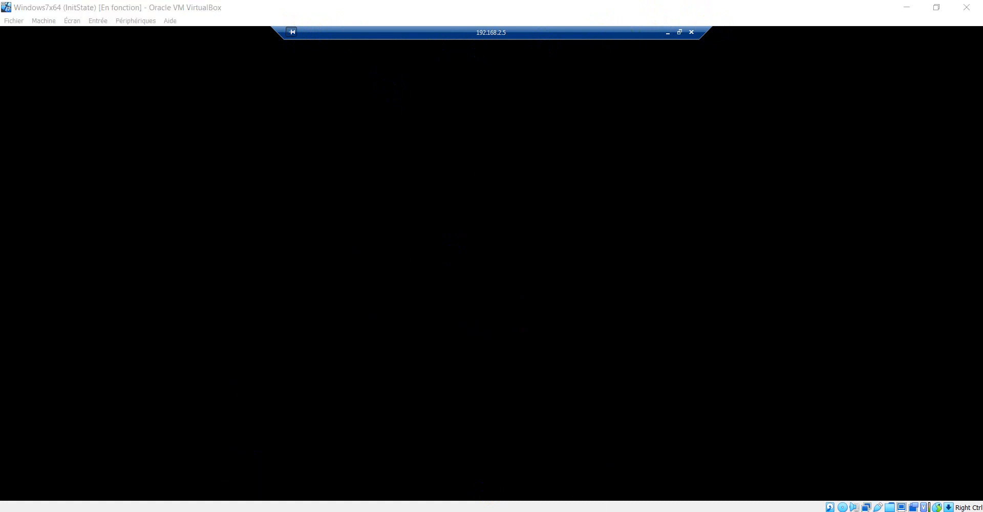
{"action": "left_click", "coordinate": [173, 468]}
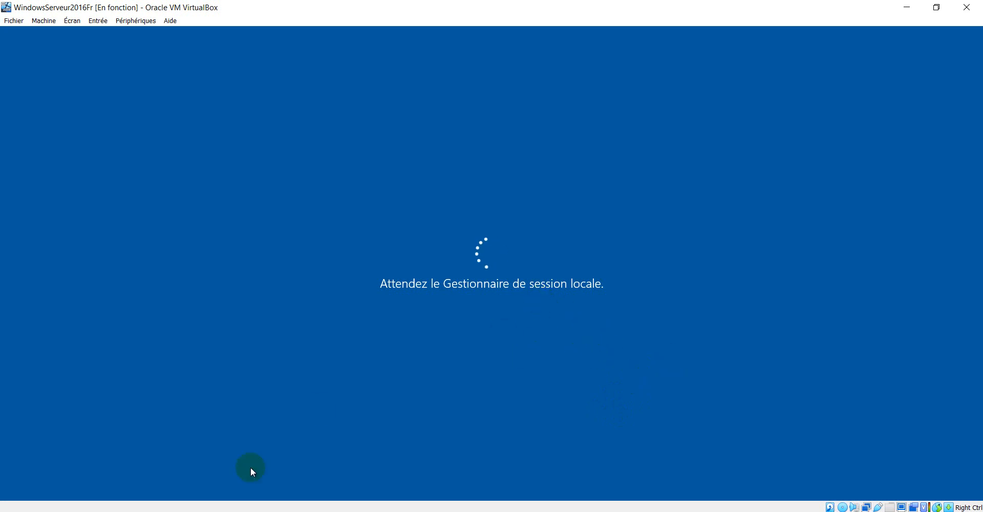
Step: Switch to the Windows7x64 VM and wake the server's lock screen
{"action": "mouse_move", "coordinate": [225, 511]}
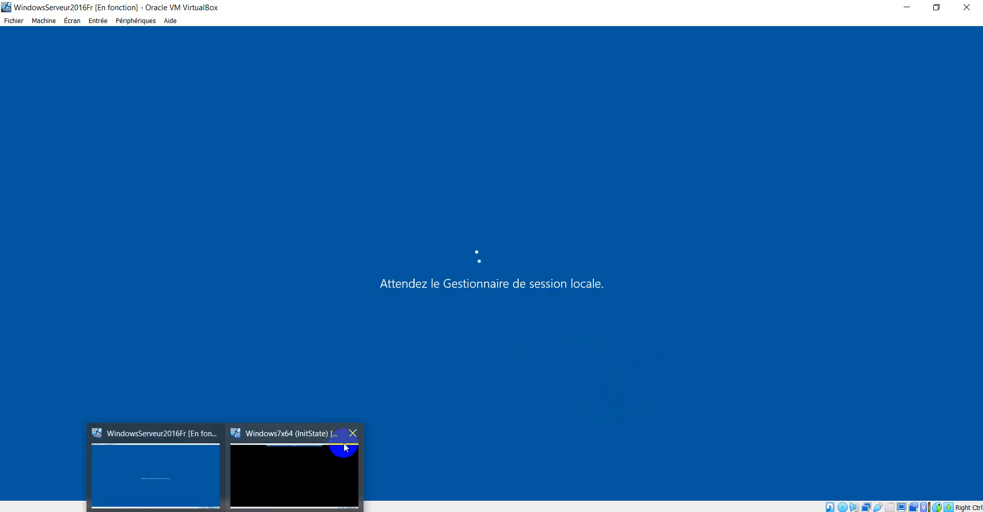
{"action": "left_click", "coordinate": [324, 462]}
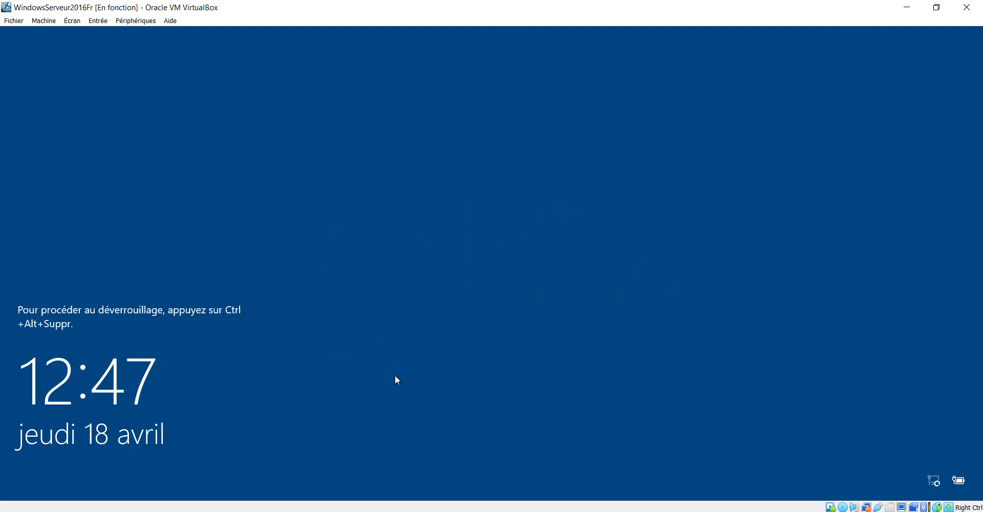
{"action": "left_click", "coordinate": [432, 348]}
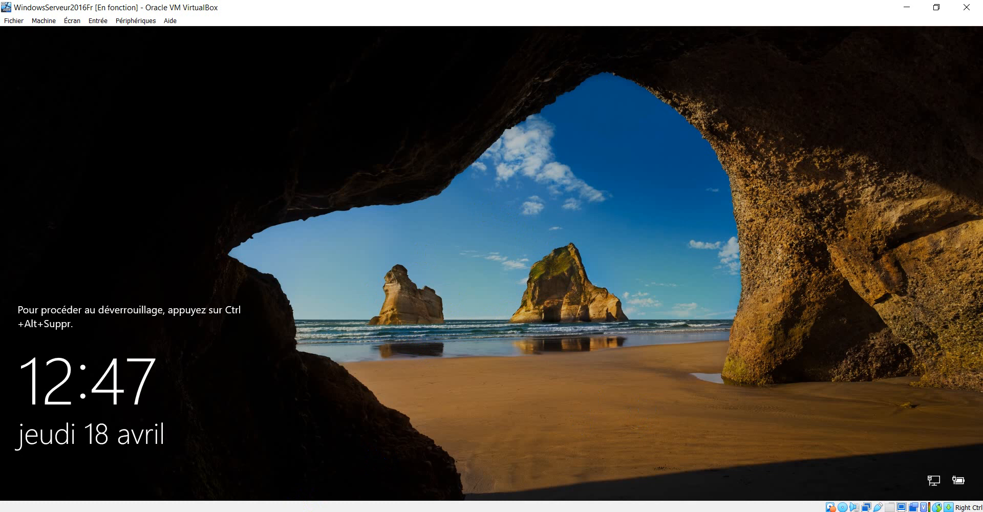
{"action": "mouse_move", "coordinate": [225, 511]}
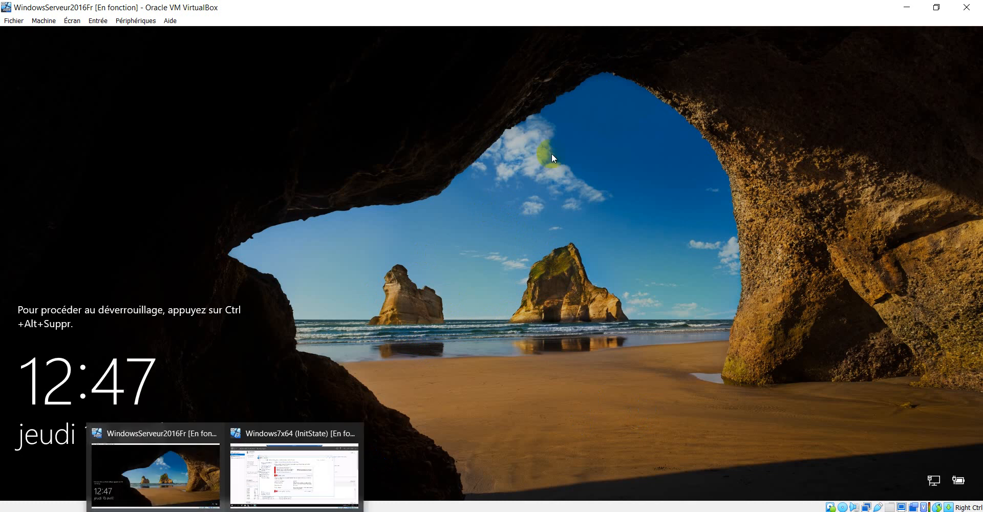
{"action": "left_click", "coordinate": [400, 123]}
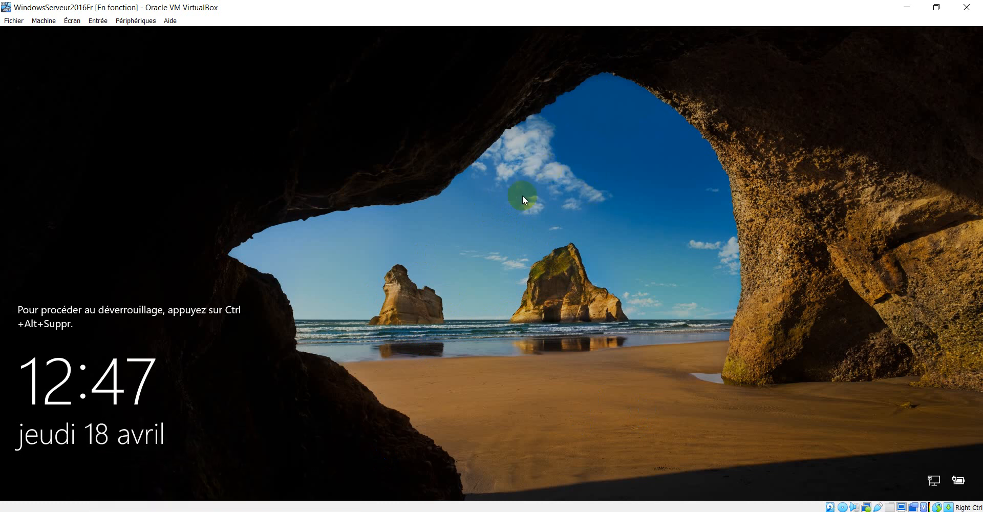
Step: Return to the Windows7x64 window showing the server's Pare-feu Windows panel
{"action": "left_click", "coordinate": [640, 35]}
{"action": "left_click", "coordinate": [270, 125]}
{"action": "mouse_move", "coordinate": [225, 506]}
{"action": "left_click", "coordinate": [304, 473]}
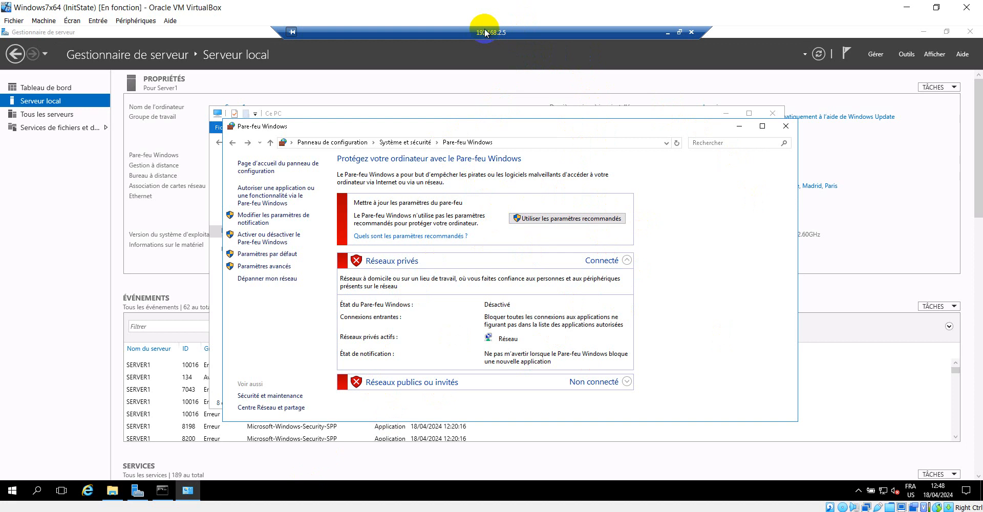
Step: Move the Pare-feu Windows window aside and minimize it to reveal Ce PC
{"action": "left_click", "coordinate": [695, 132]}
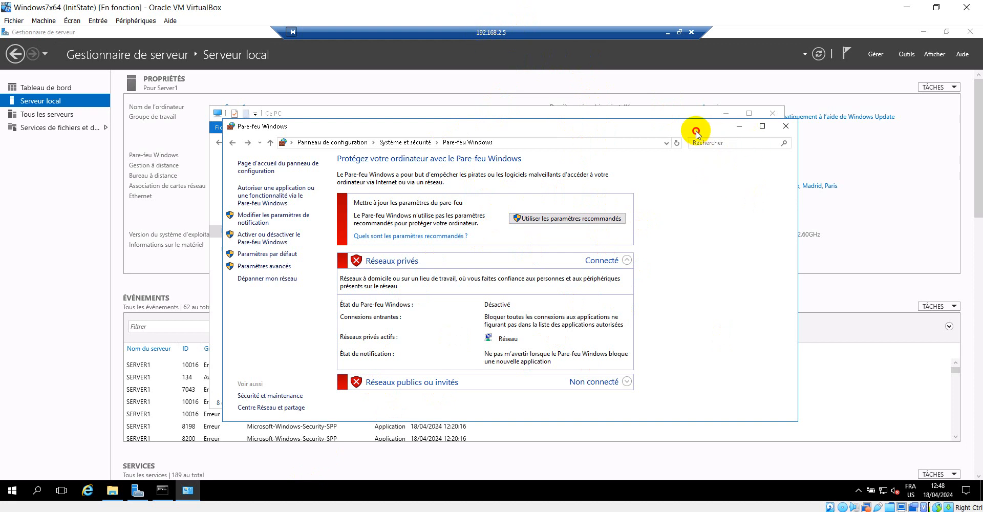
{"action": "left_click_drag", "start_coordinate": [696, 132], "coordinate": [548, 128]}
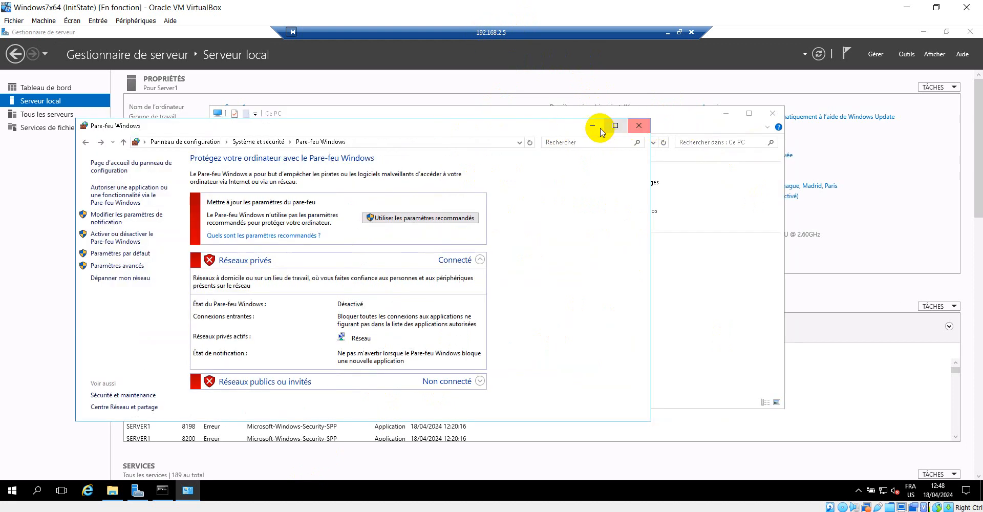
{"action": "left_click", "coordinate": [592, 125]}
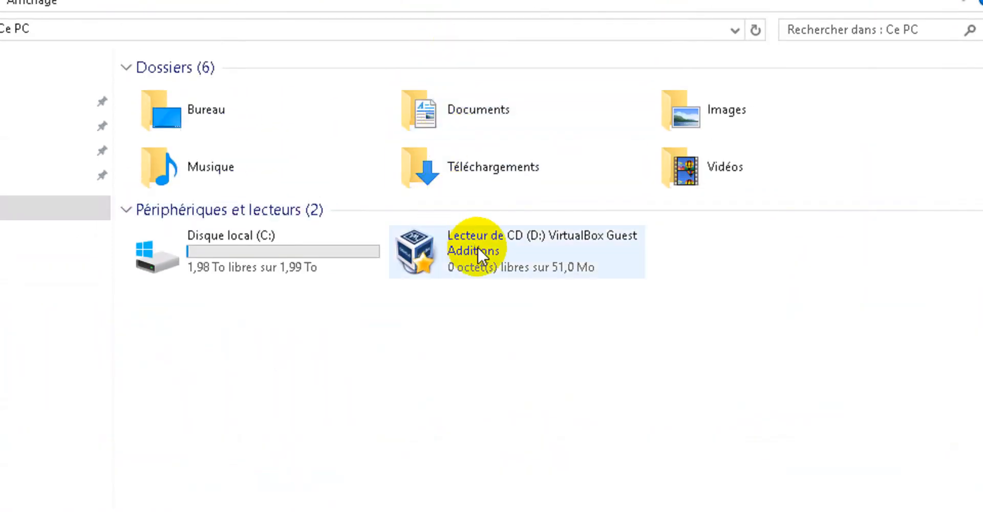
Step: Eject the Guest Additions CD drive and close the Ce PC window
{"action": "right_click", "coordinate": [470, 254]}
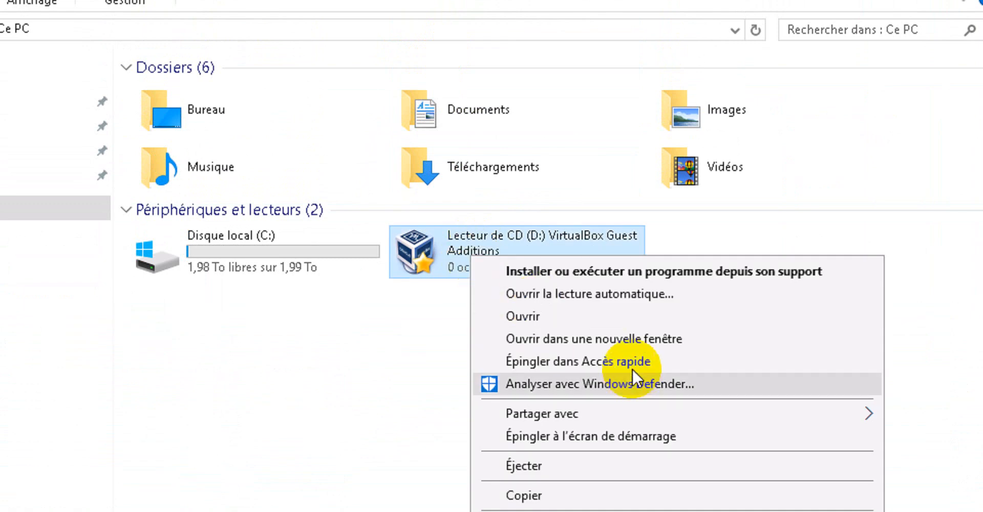
{"action": "left_click", "coordinate": [575, 452]}
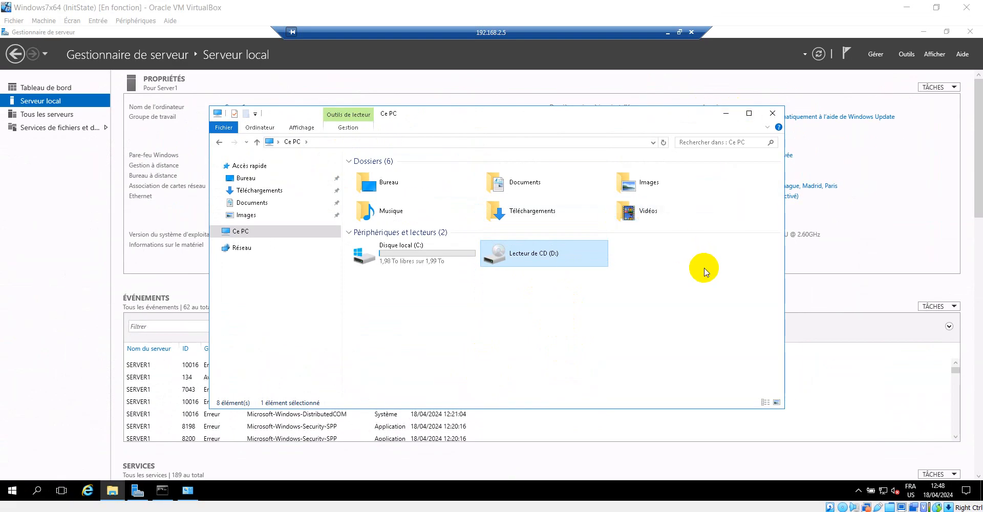
{"action": "left_click", "coordinate": [772, 113]}
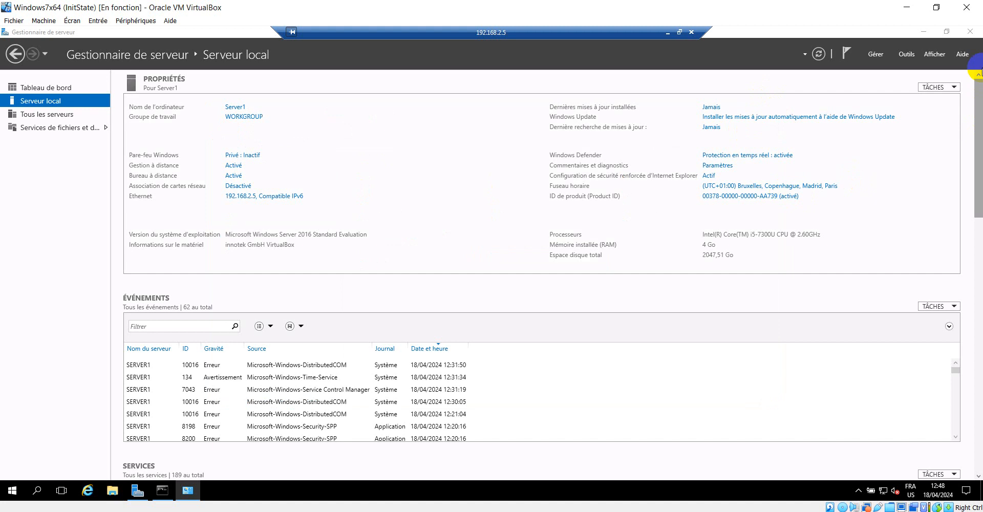
Step: Minimize Server Manager to clear the remote desktop
{"action": "left_click", "coordinate": [923, 32]}
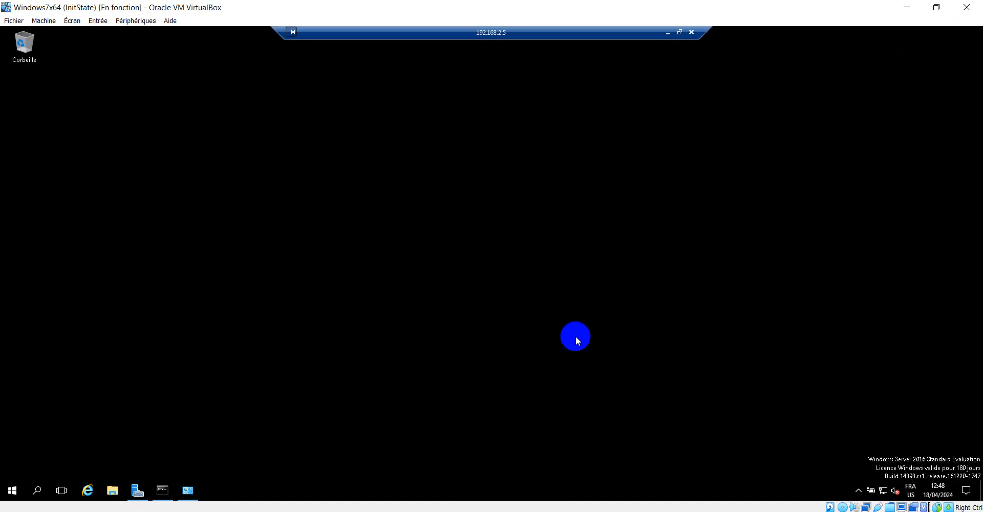
{"action": "right_click", "coordinate": [557, 270]}
{"action": "left_click", "coordinate": [509, 310]}
Step: Switch to the WindowsServeur2016Fr VM, sitting on its lock screen at 12:49
{"action": "mouse_move", "coordinate": [225, 509]}
{"action": "left_click", "coordinate": [180, 465]}
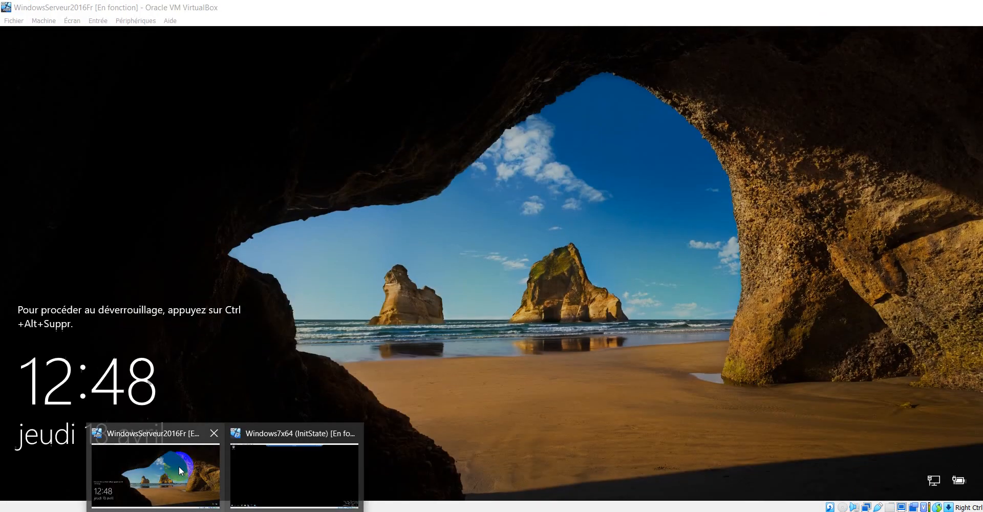
{"action": "left_click", "coordinate": [294, 473]}
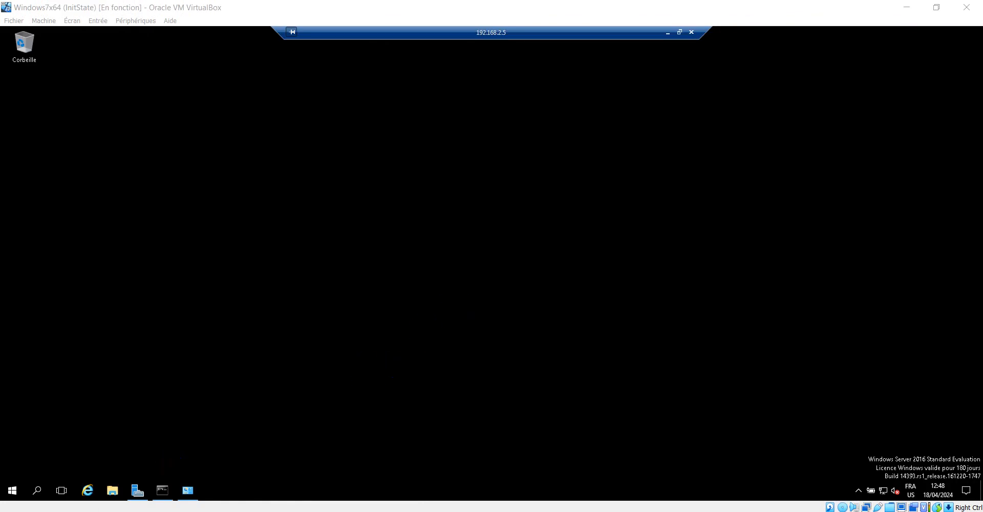
{"action": "mouse_move", "coordinate": [225, 509]}
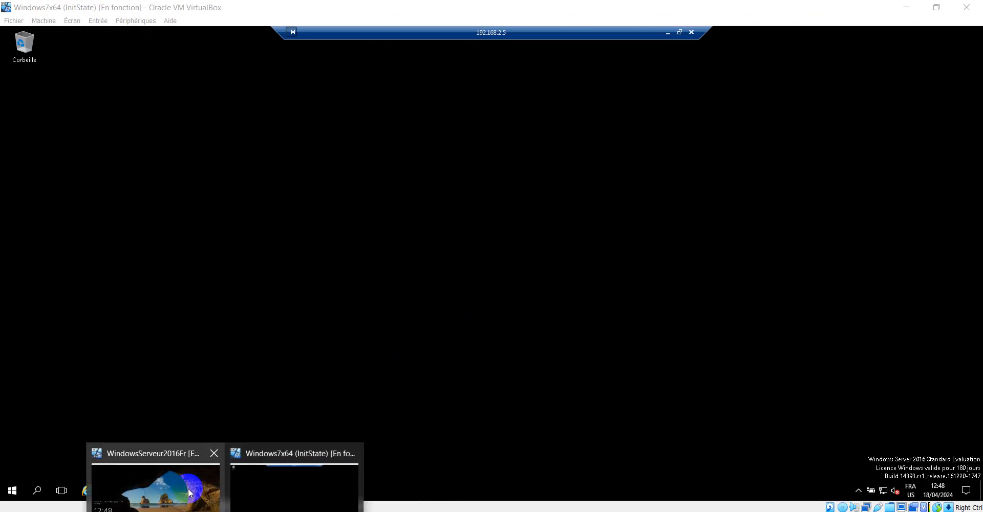
{"action": "left_click", "coordinate": [184, 488]}
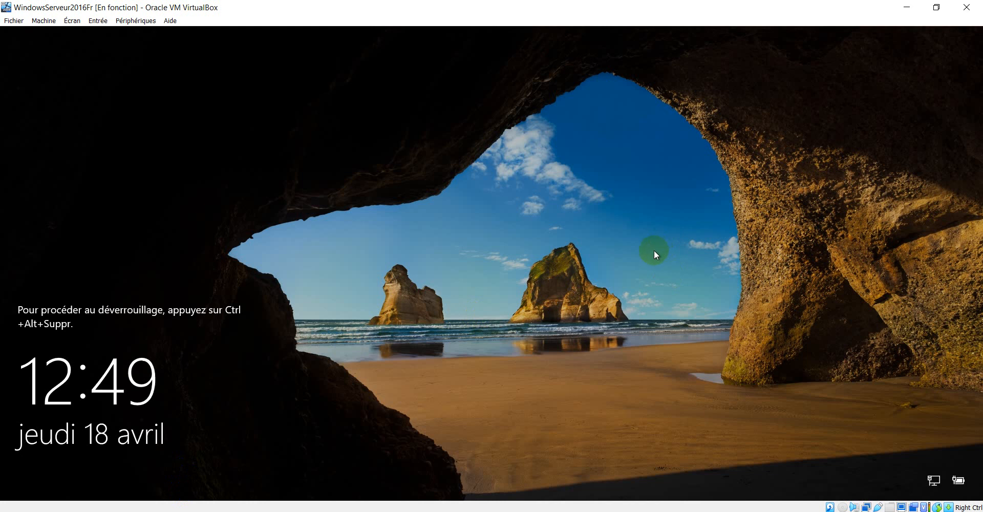
Step: Sign in as Administrateur on the server VM, then view Windows7x64's ended remote session
{"action": "key", "text": "ctrl+alt+Delete"}
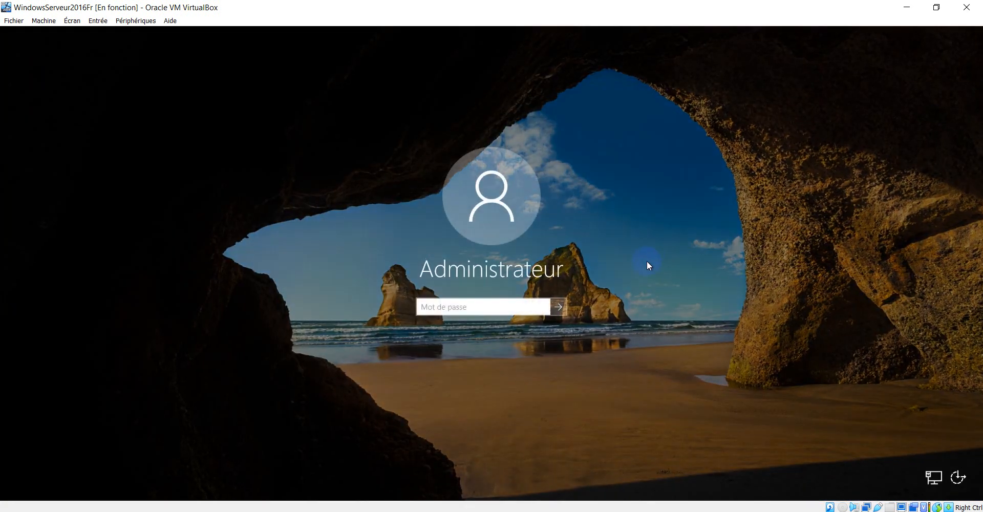
{"action": "type", "text": "Pa$$w0rd"}
{"action": "key", "text": "Return"}
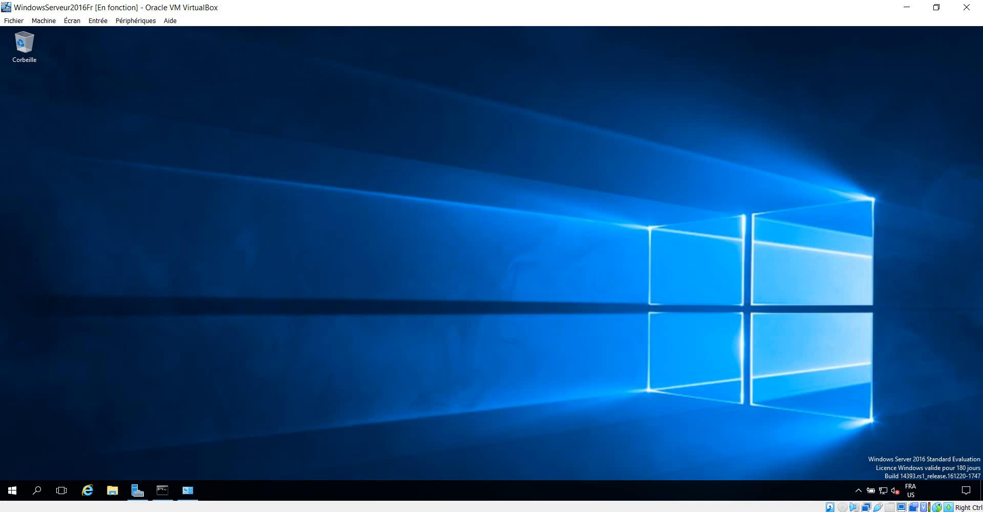
{"action": "mouse_move", "coordinate": [225, 494]}
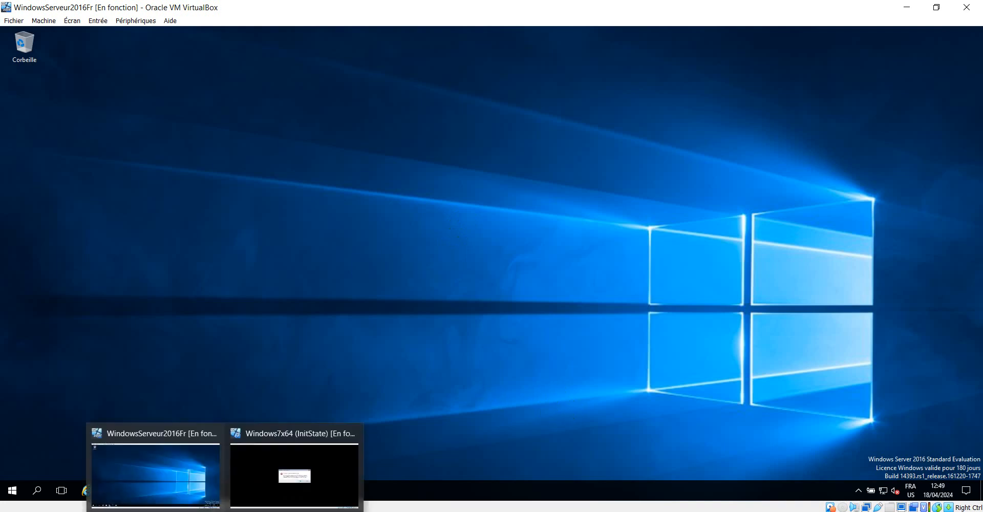
{"action": "left_click", "coordinate": [292, 476]}
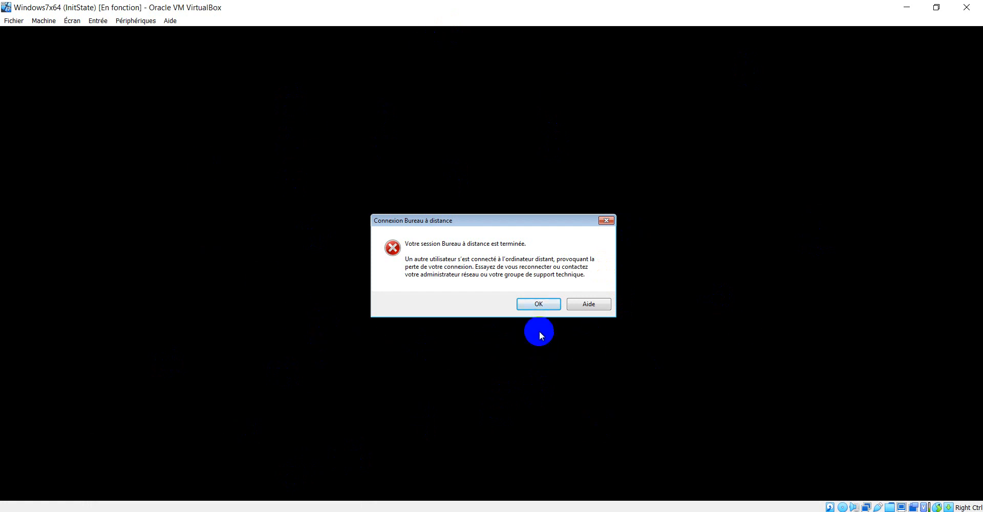
Step: Dismiss the session-ended message and start the Remote Desktop connection to 192.168.2.5
{"action": "left_click", "coordinate": [542, 307]}
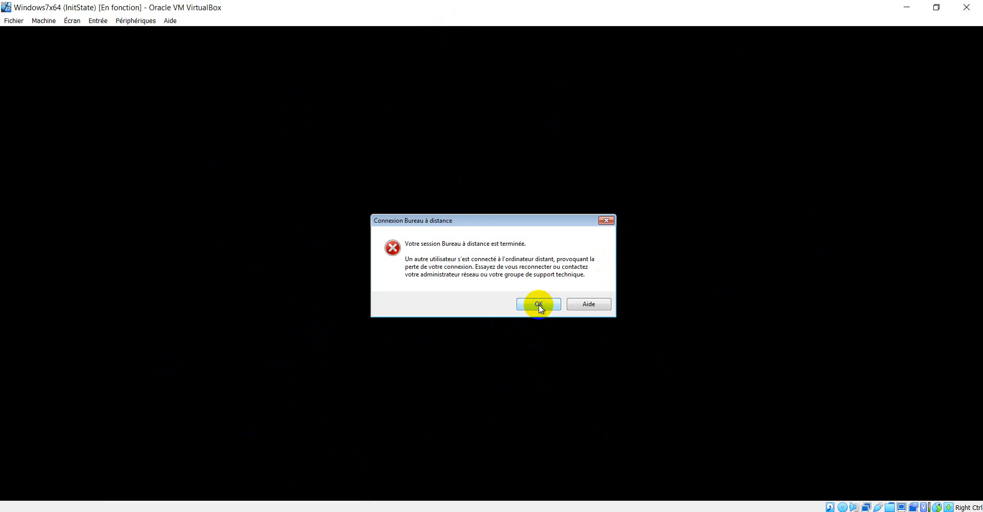
{"action": "left_click", "coordinate": [538, 304]}
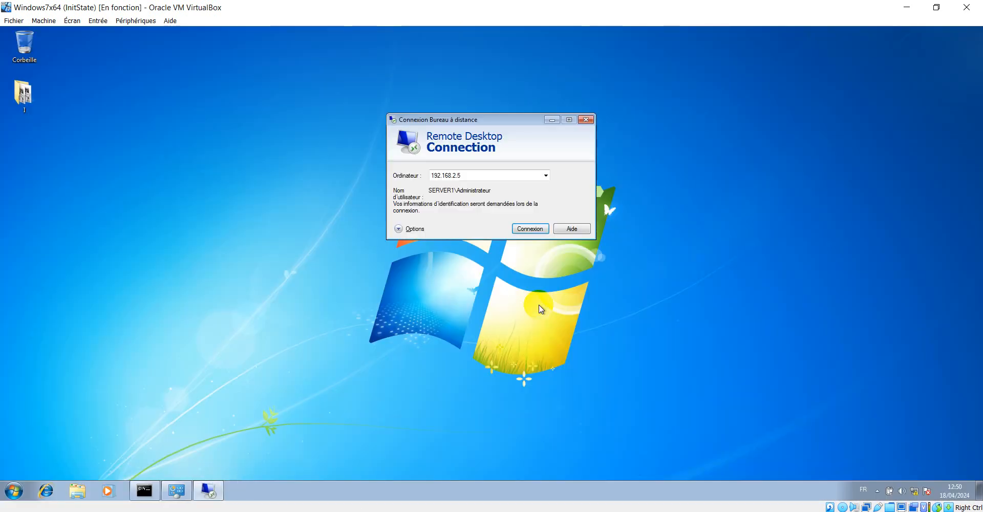
{"action": "left_click", "coordinate": [533, 229]}
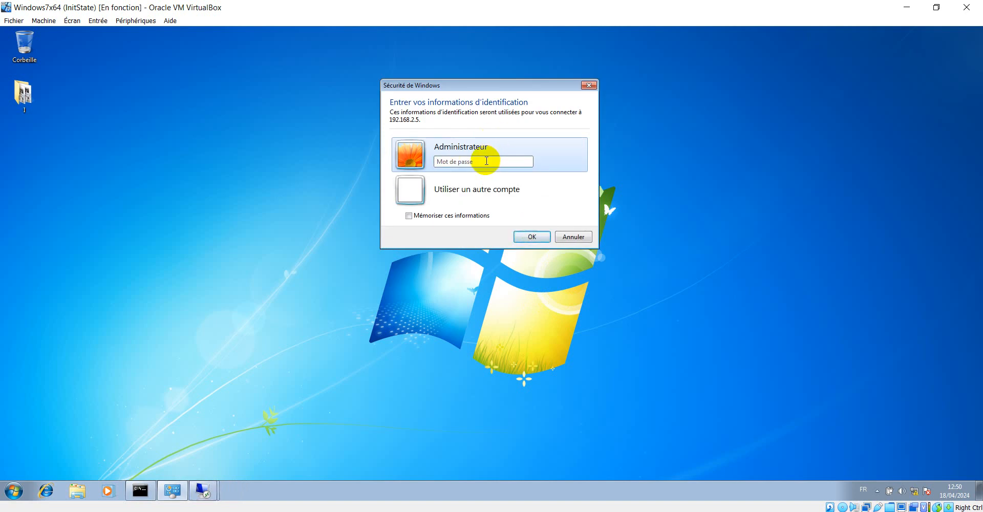
Step: Enter the Administrateur password to begin connecting
{"action": "left_click", "coordinate": [447, 163]}
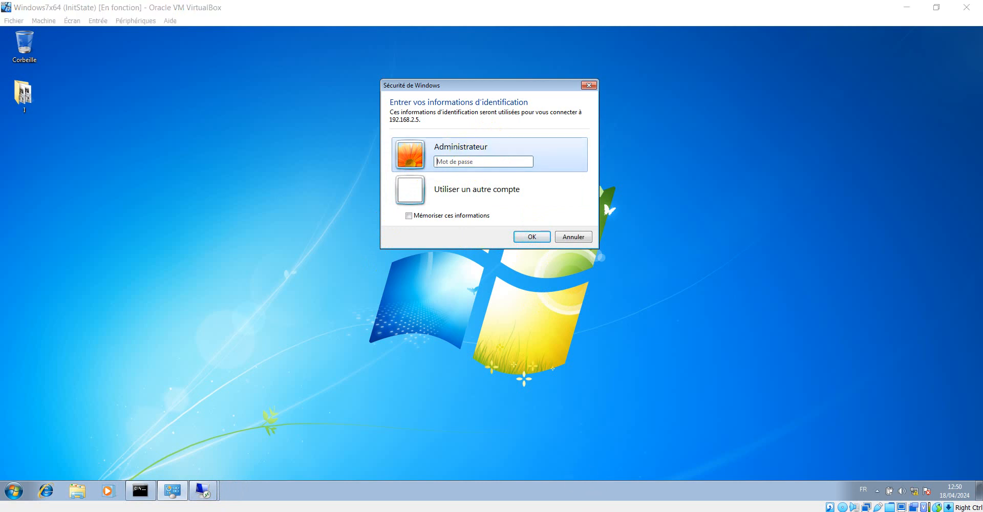
{"action": "left_click", "coordinate": [630, 400]}
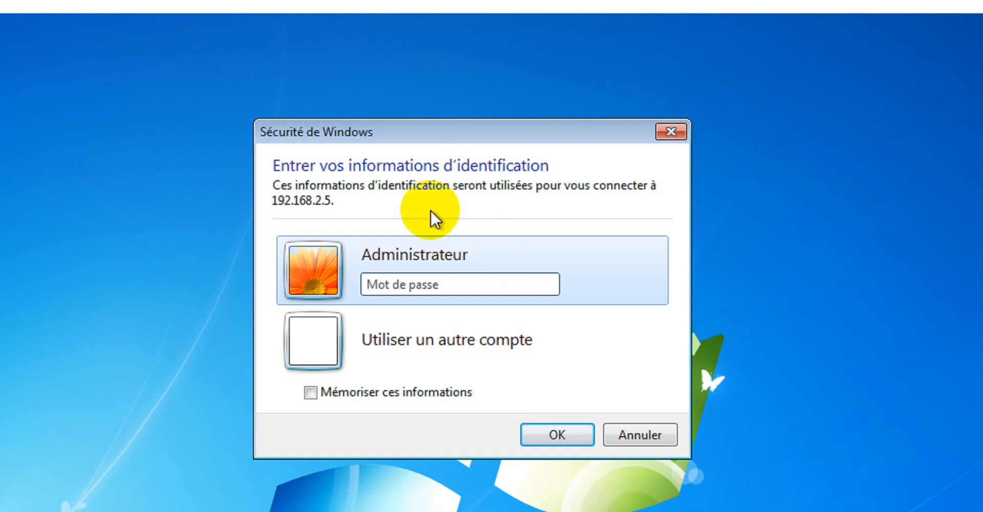
{"action": "left_click", "coordinate": [457, 282]}
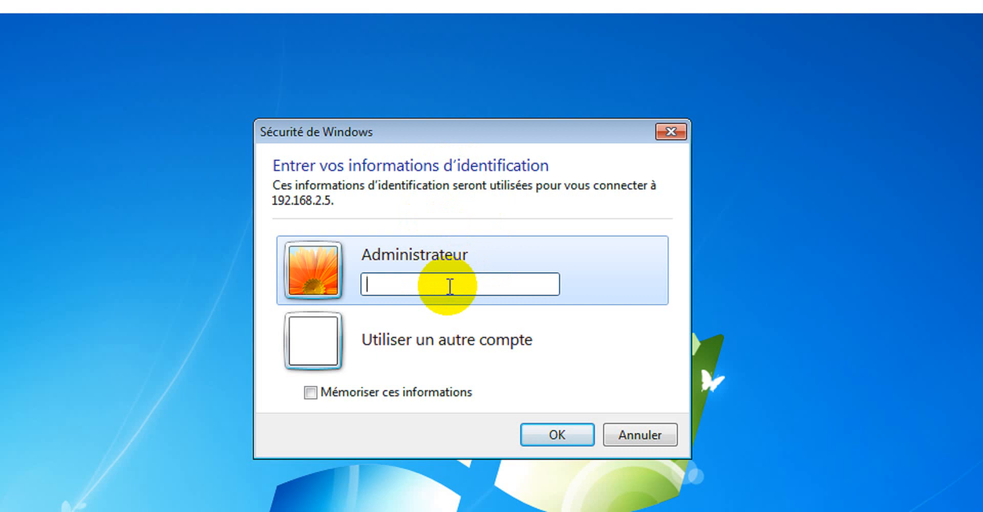
{"action": "type", "text": "•"}
{"action": "key", "text": "Return"}
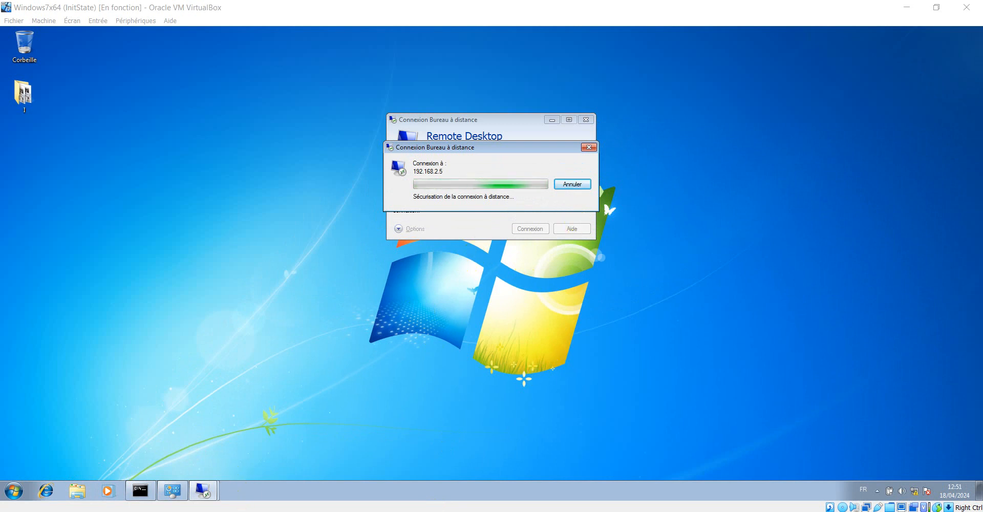
Step: Accept Server1's certificate warning with Oui so the session to 192.168.2.5 reconnects
{"action": "left_click", "coordinate": [171, 479]}
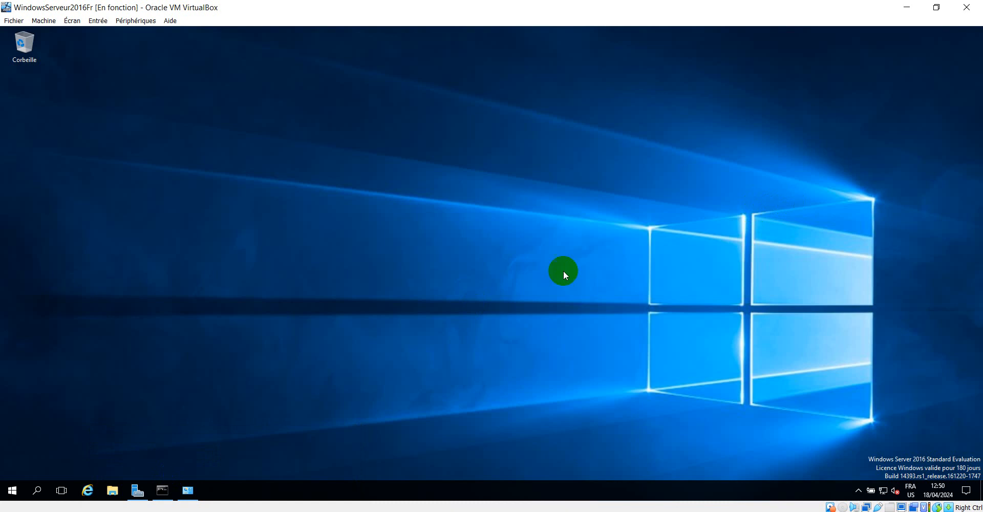
{"action": "mouse_move", "coordinate": [226, 510]}
{"action": "left_click", "coordinate": [324, 468]}
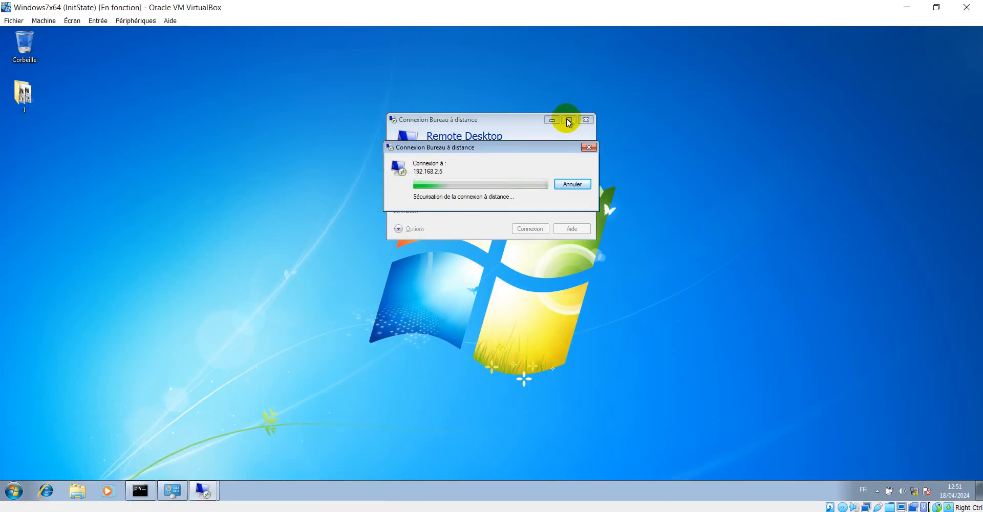
{"action": "left_click_drag", "start_coordinate": [520, 148], "coordinate": [500, 154]}
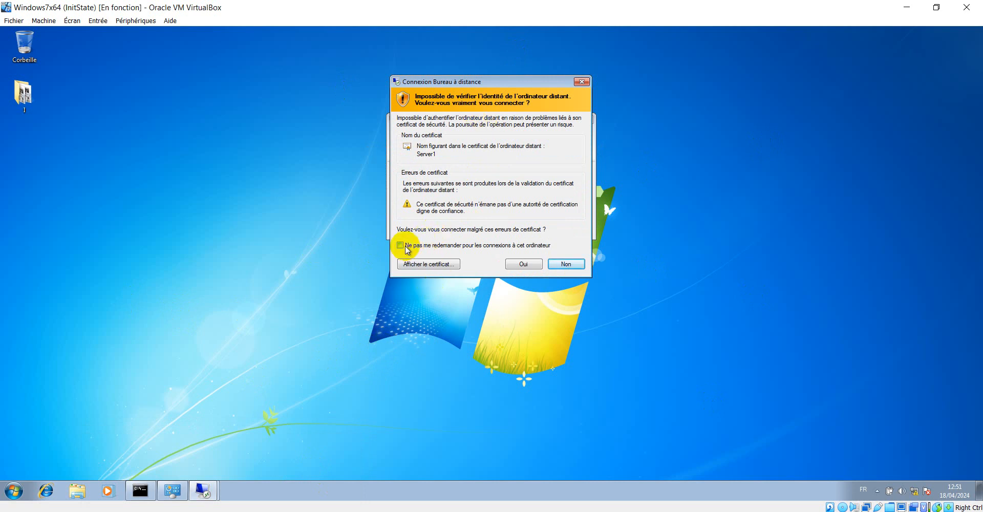
{"action": "left_click", "coordinate": [523, 263]}
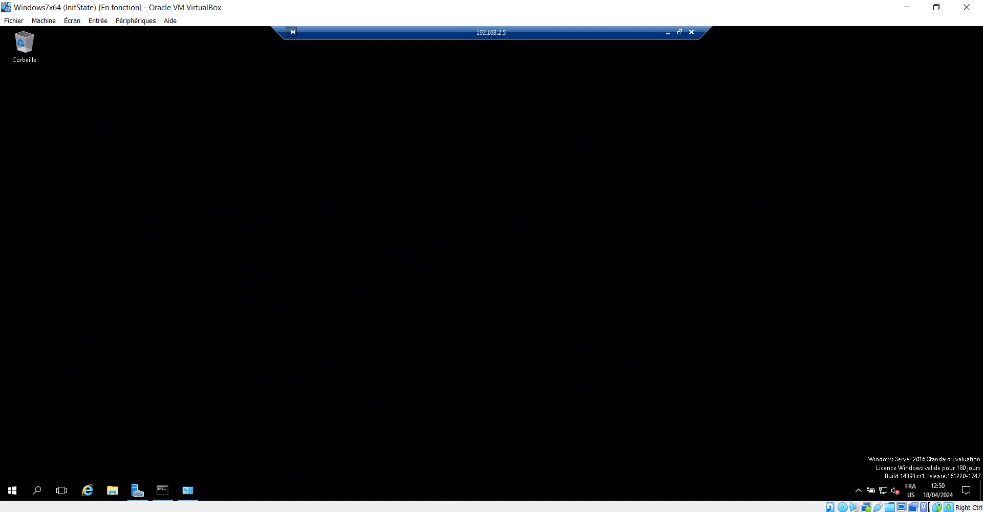
Step: Switch to the WindowsServeur2016Fr VM and sign in as Administrateur with its password
{"action": "mouse_move", "coordinate": [225, 510]}
{"action": "left_click", "coordinate": [197, 493]}
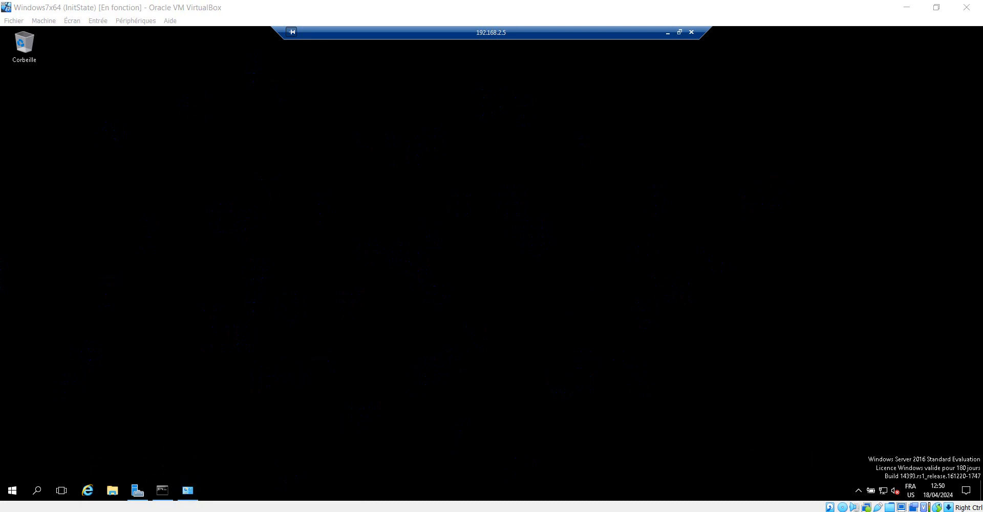
{"action": "mouse_move", "coordinate": [225, 509]}
{"action": "left_click", "coordinate": [175, 473]}
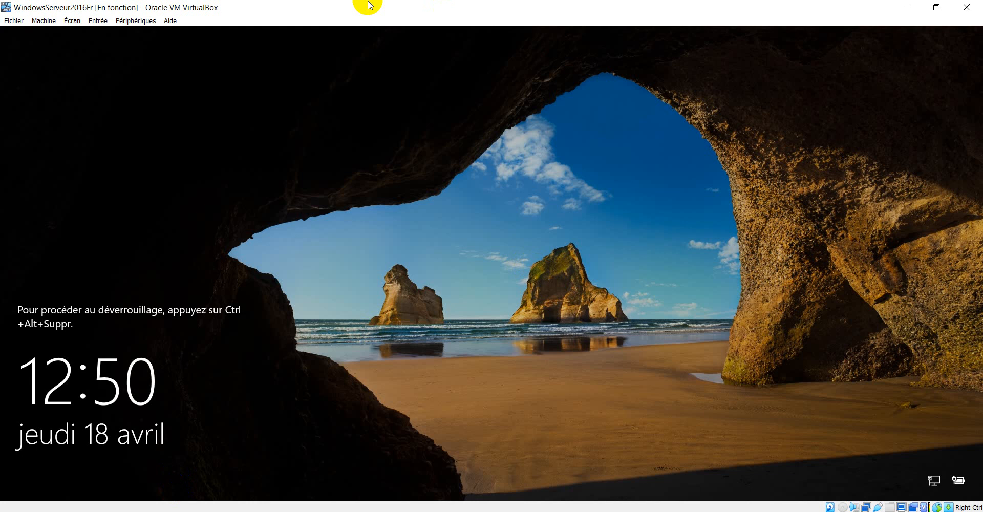
{"action": "left_click", "coordinate": [519, 205]}
{"action": "key", "text": "ctrl+alt+Delete"}
{"action": "type", "text": "P"}
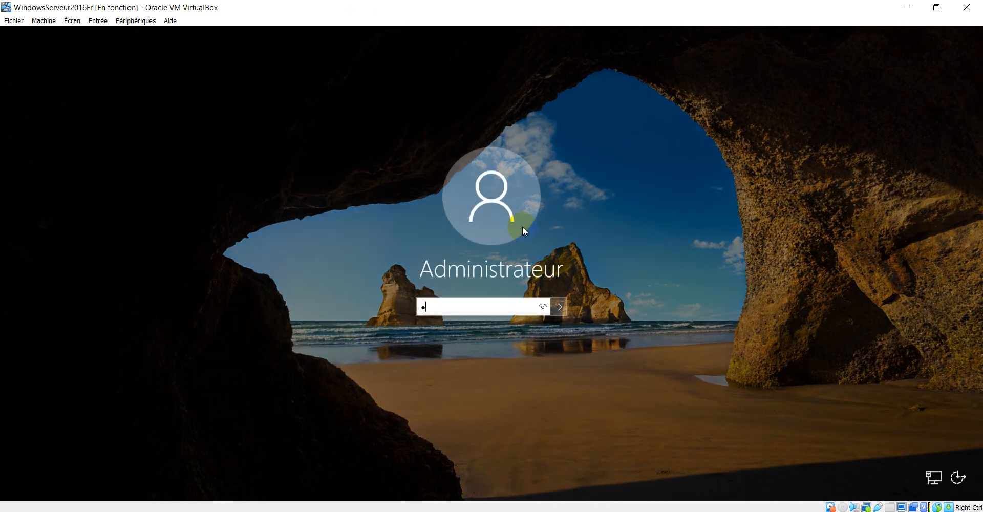
{"action": "type", "text": "@ssw0rd"}
{"action": "key", "text": "Return"}
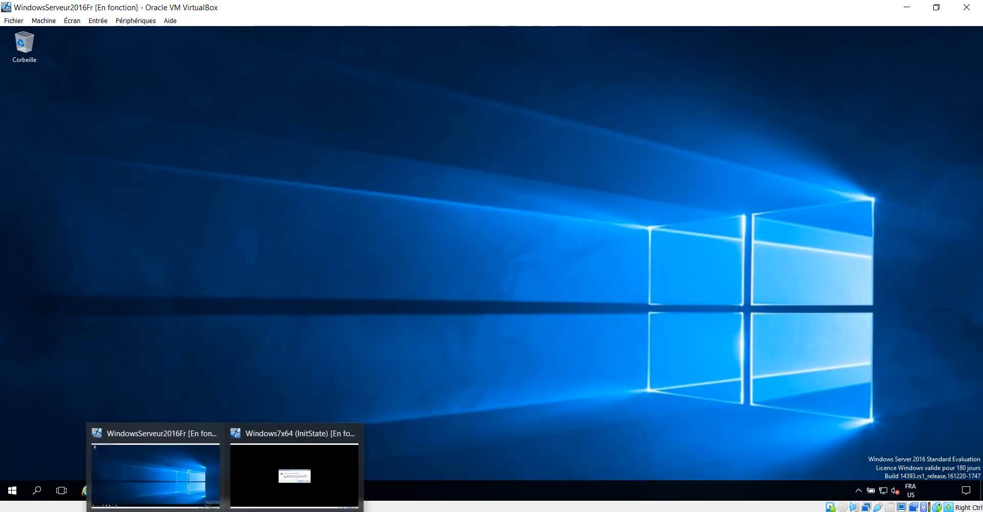
Step: Close the Windows 7 Remote Desktop Connection dialog and return to the server desktop
{"action": "left_click", "coordinate": [306, 479]}
{"action": "left_click", "coordinate": [606, 221]}
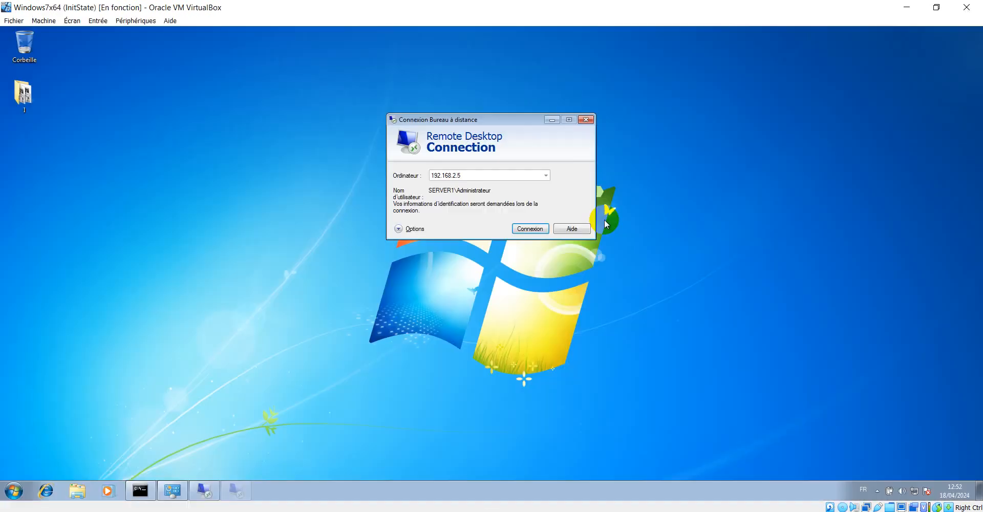
{"action": "left_click", "coordinate": [586, 121]}
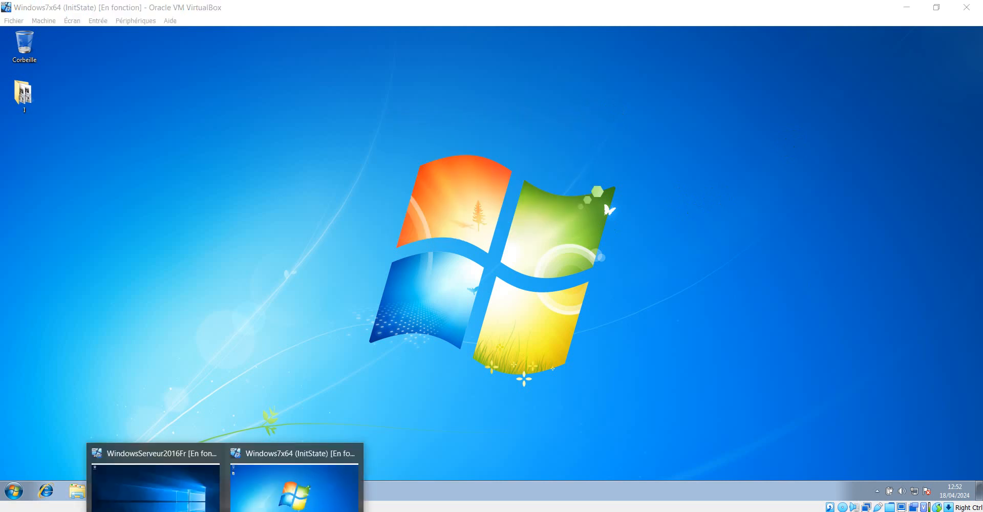
{"action": "left_click", "coordinate": [187, 454]}
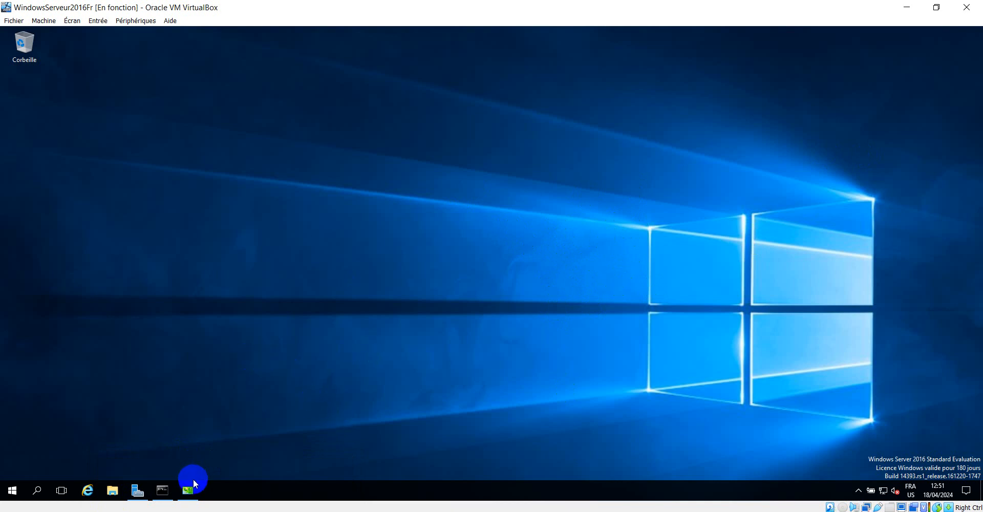
Step: Re-enable Windows Firewall with recommended settings so private and public networks show Activé
{"action": "left_click", "coordinate": [188, 491]}
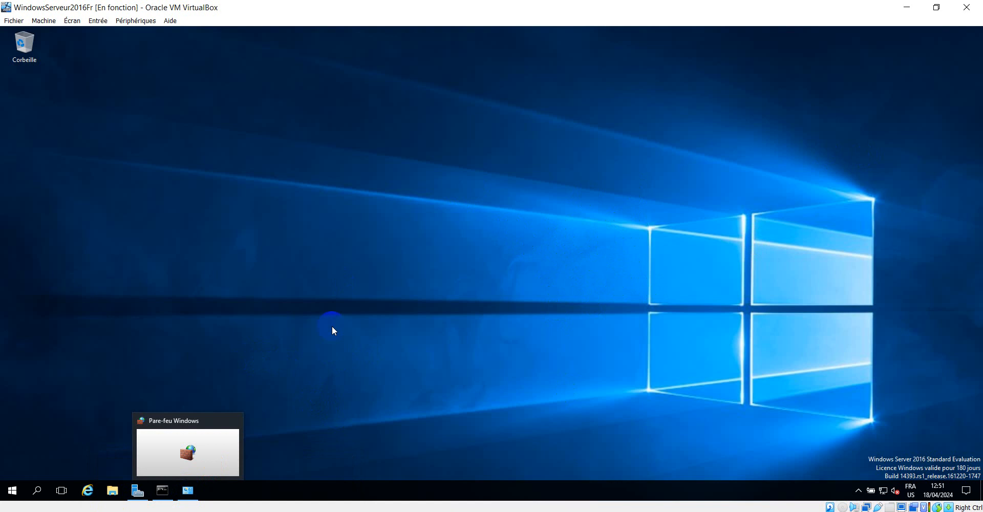
{"action": "left_click", "coordinate": [189, 489]}
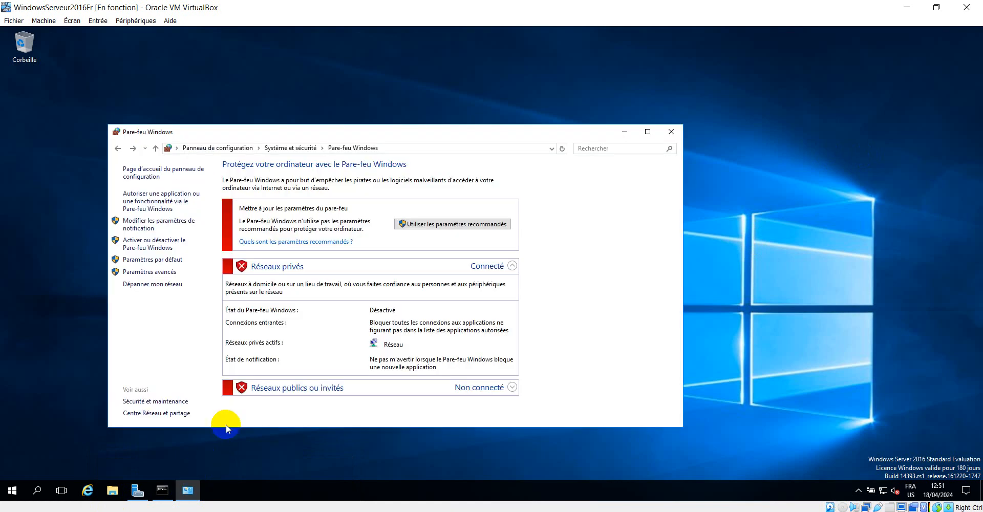
{"action": "left_click", "coordinate": [462, 226]}
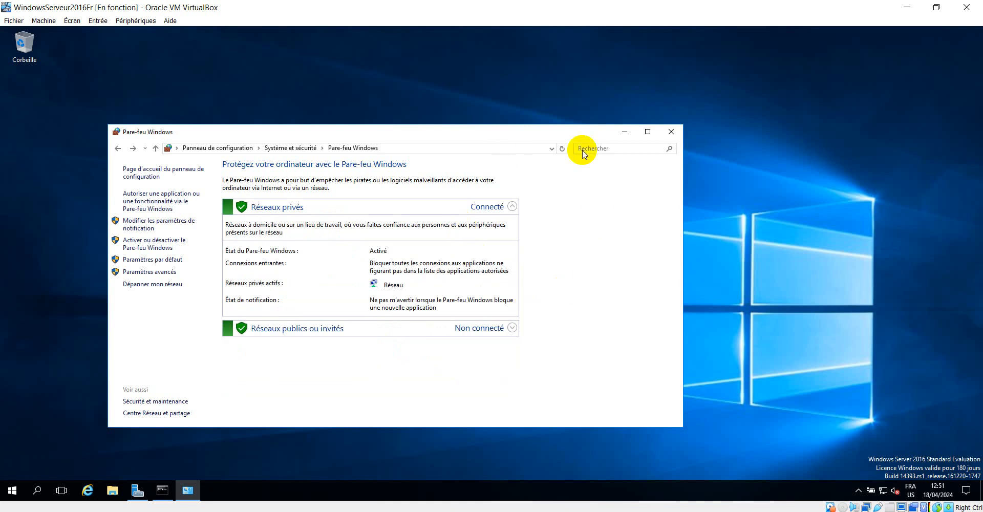
{"action": "left_click_drag", "start_coordinate": [588, 129], "coordinate": [734, 80]}
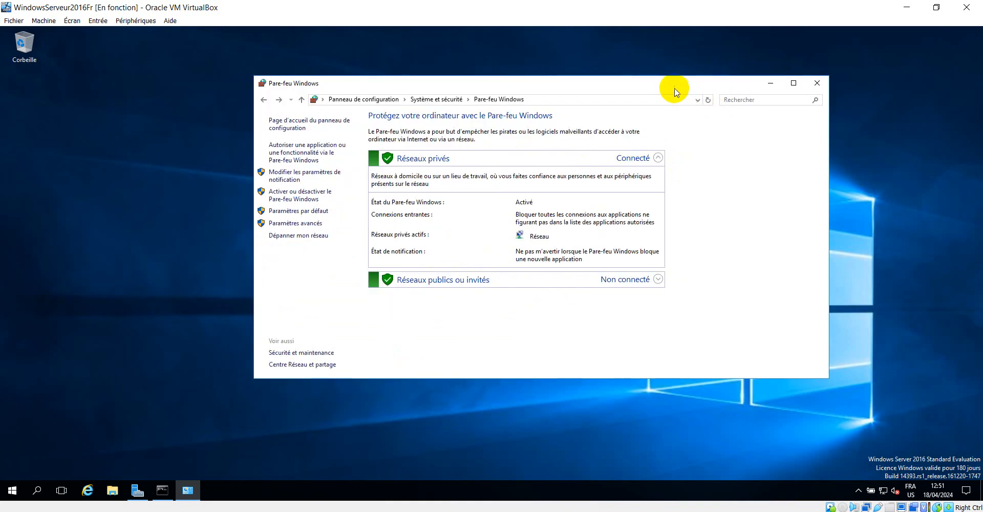
{"action": "left_click_drag", "start_coordinate": [674, 90], "coordinate": [677, 102]}
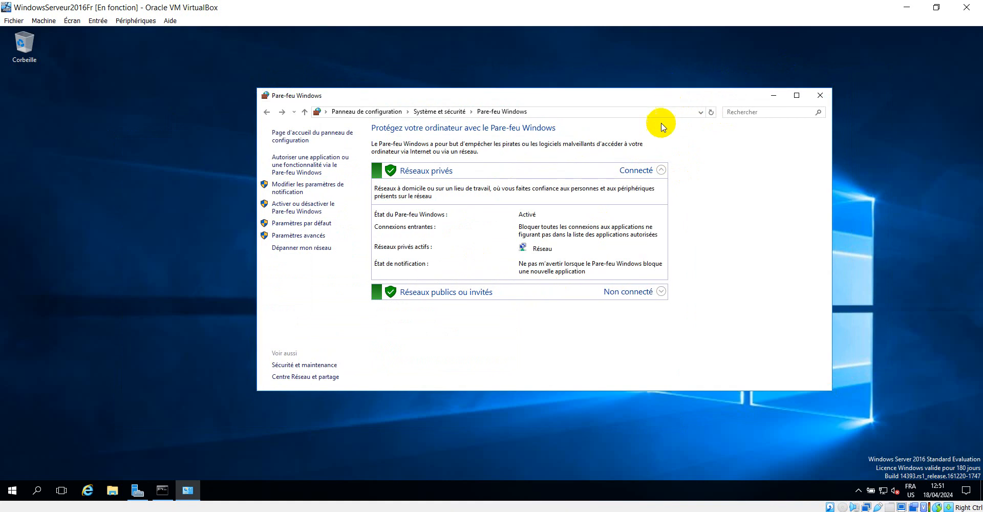